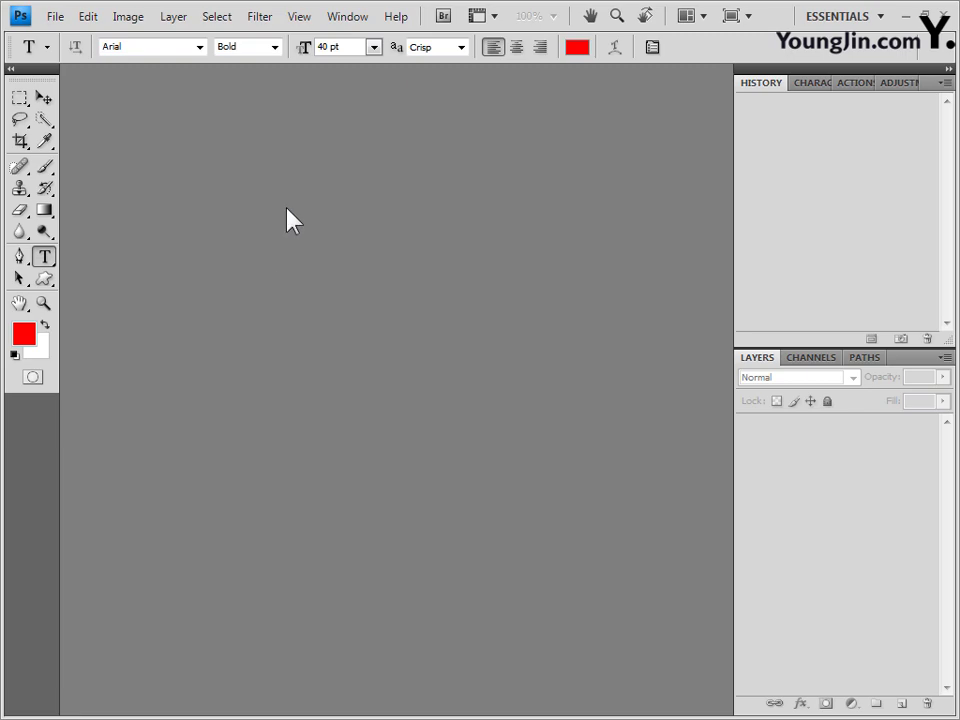
Step: Create a 600 x 400 pixel RGB document at 72 pixels/inch with white background contents and float its window
left_click(56, 17)
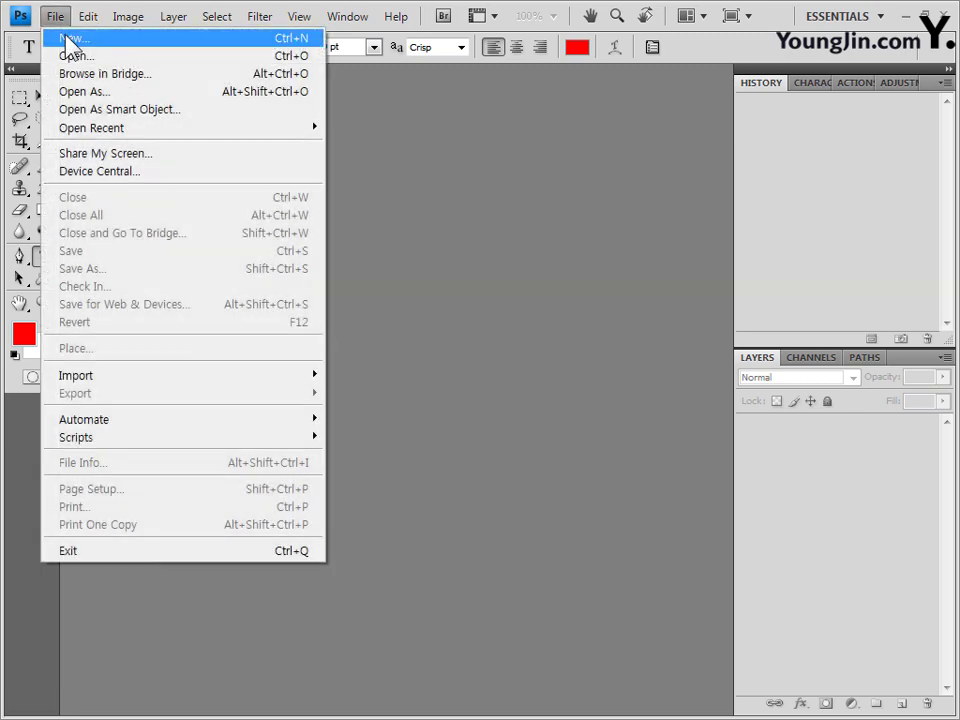
left_click(68, 38)
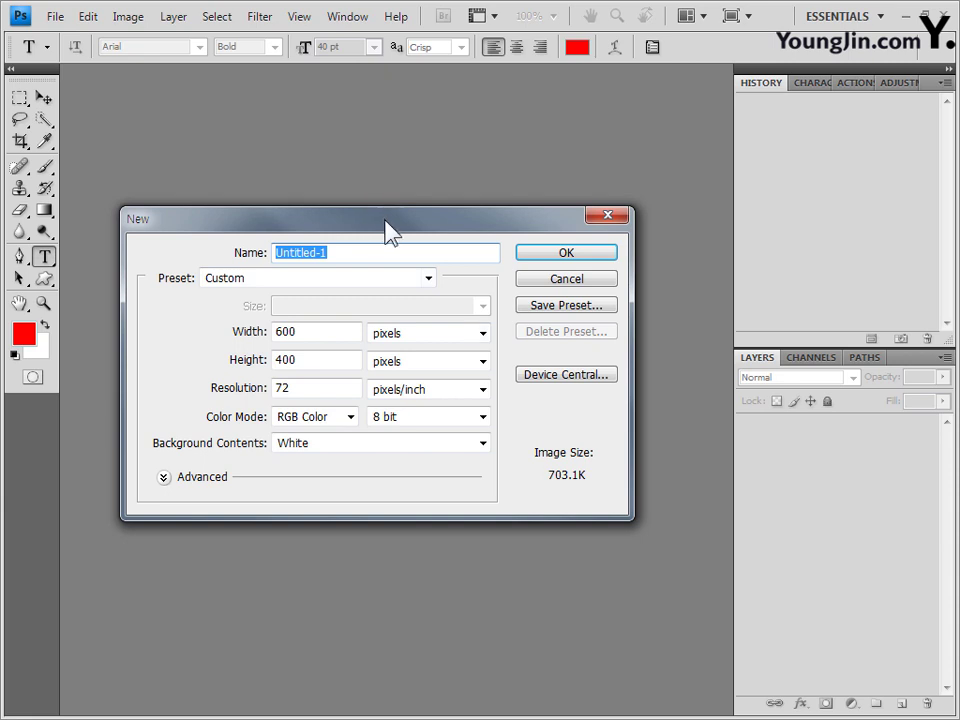
left_click_drag(383, 218, 421, 188)
left_click(369, 299)
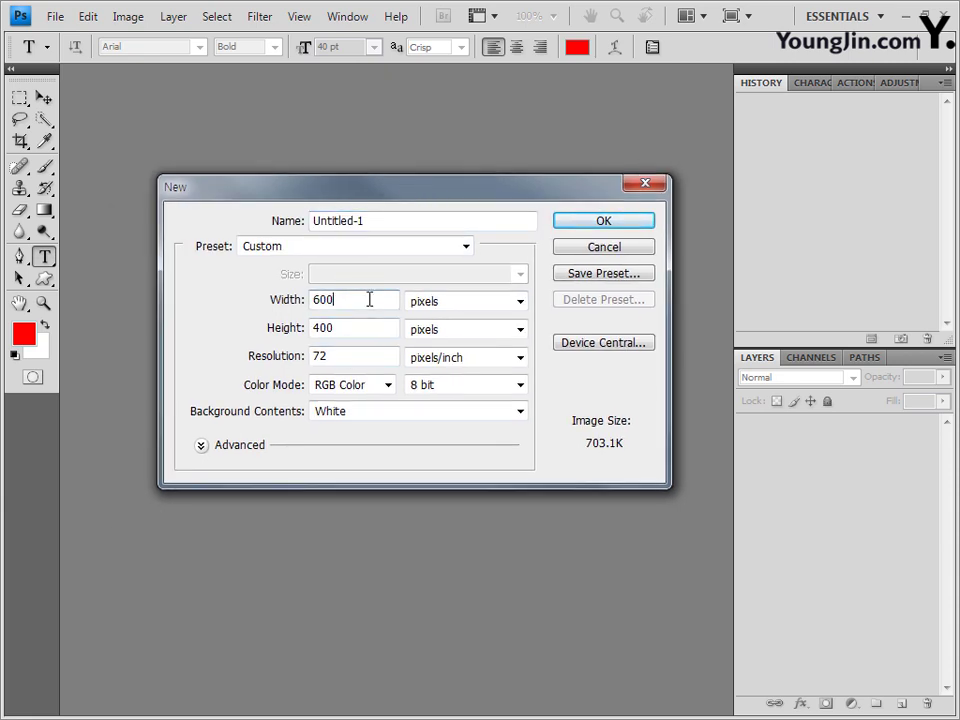
left_click(349, 360)
double_click(349, 360)
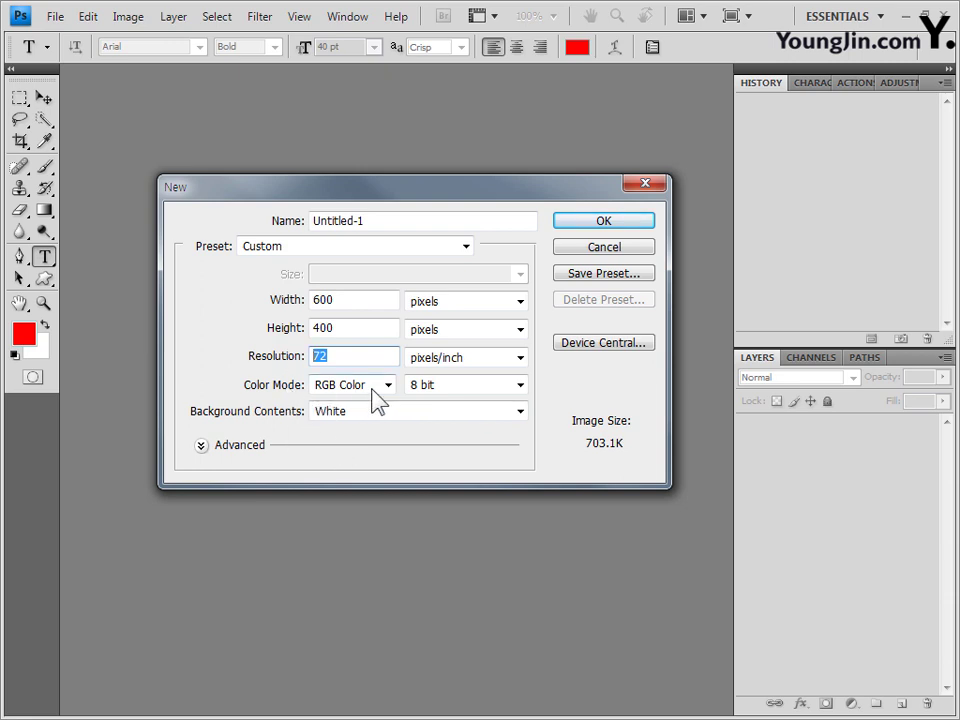
left_click(612, 224)
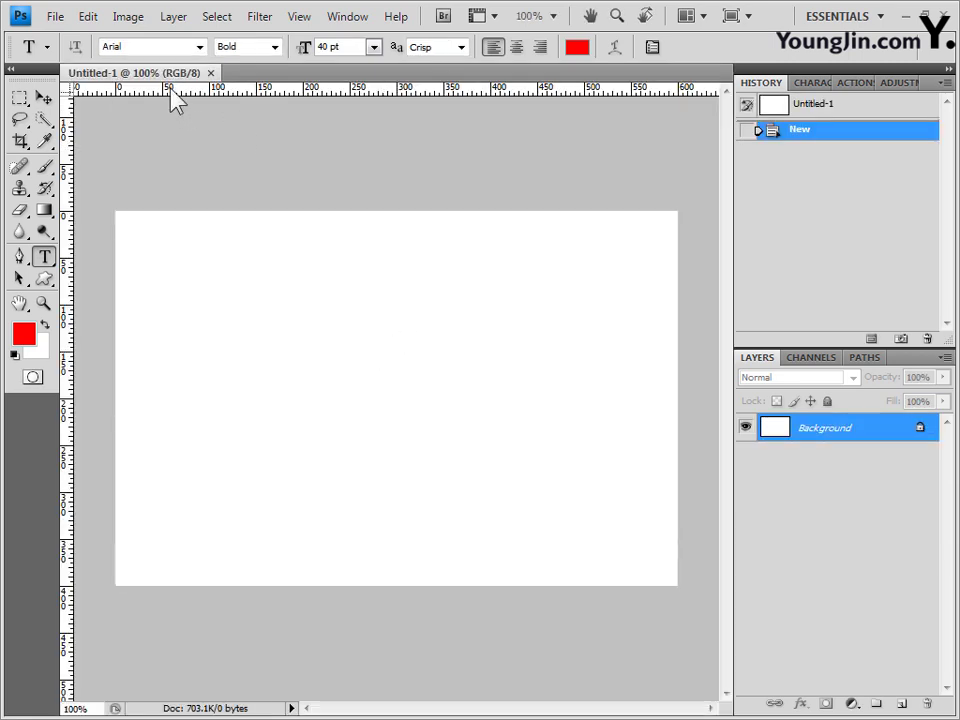
left_click_drag(130, 72, 180, 168)
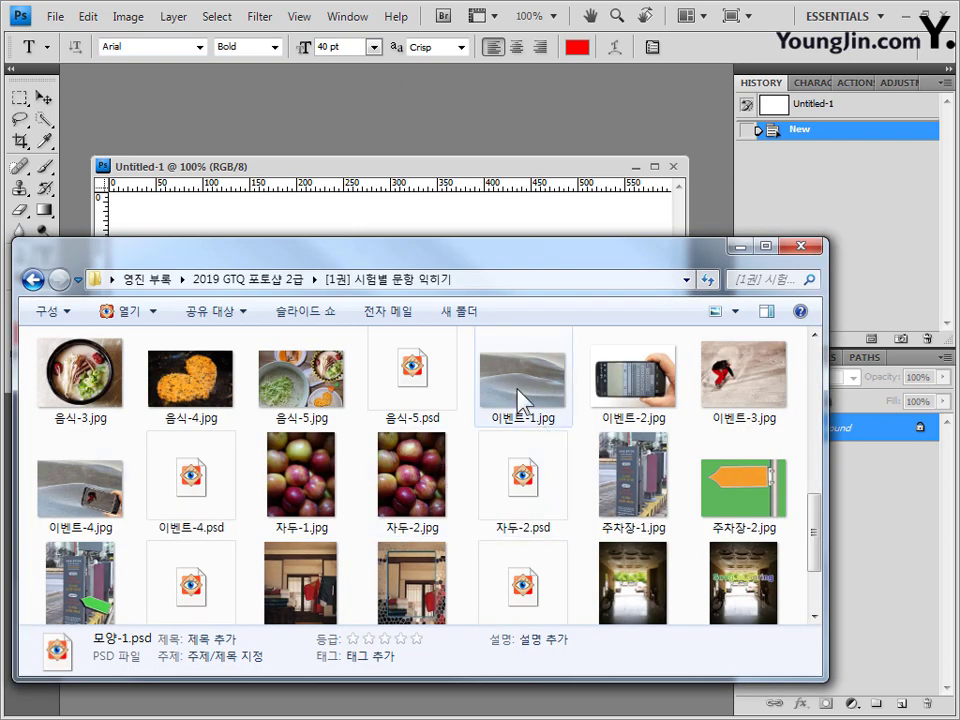
Step: Open 이벤트-1.jpg, copy the entire image into the untitled document as a new layer, and close the source file
left_click_drag(521, 396, 549, 111)
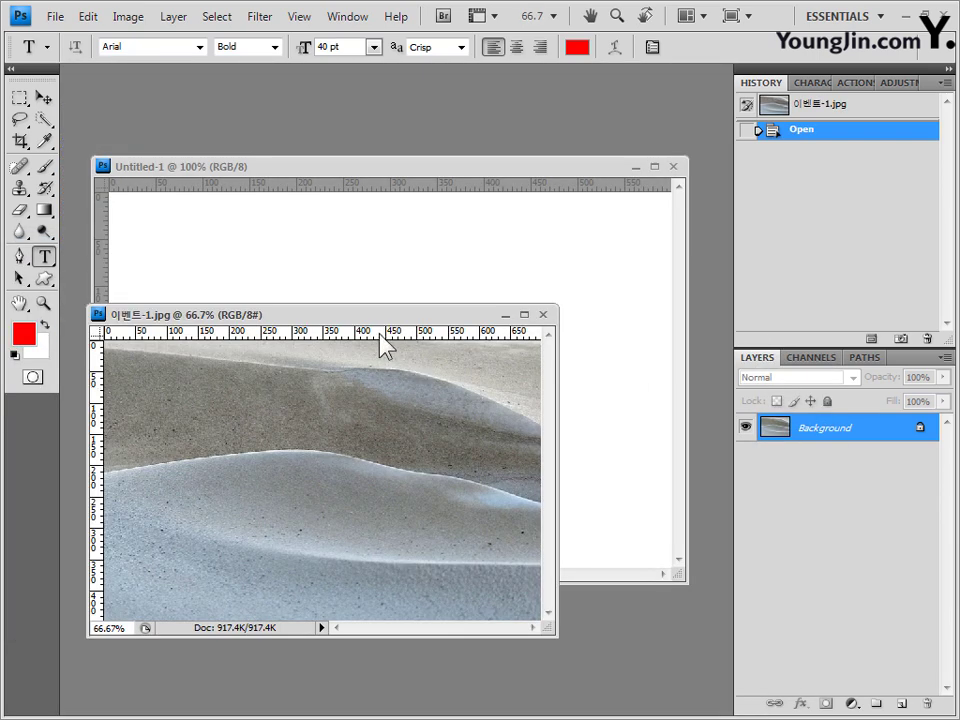
left_click_drag(392, 322, 521, 298)
key("ctrl+a")
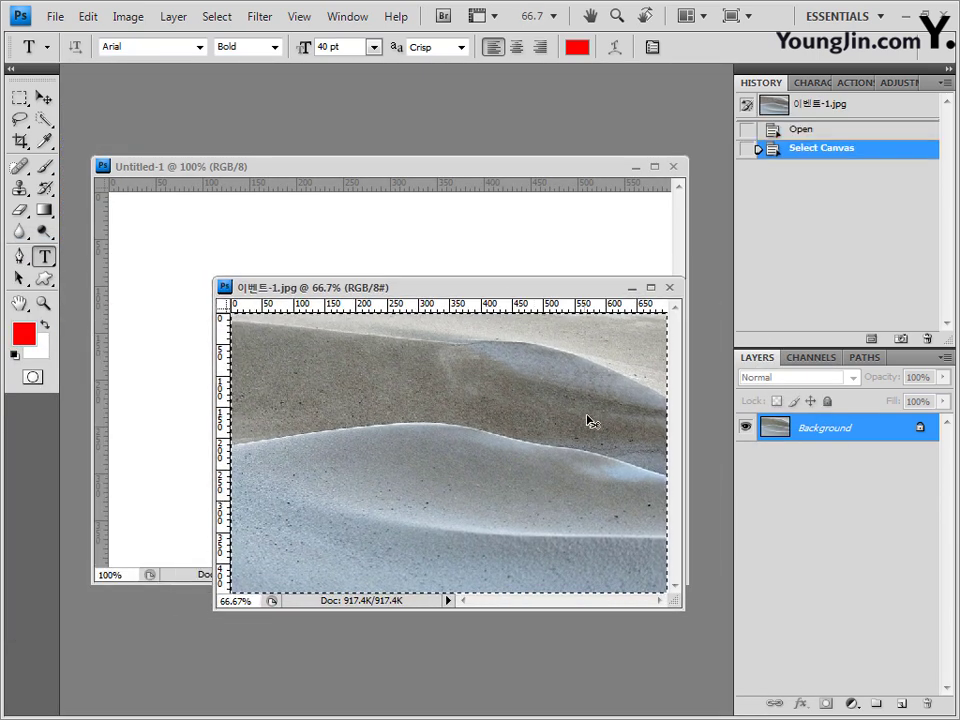
left_click(670, 287)
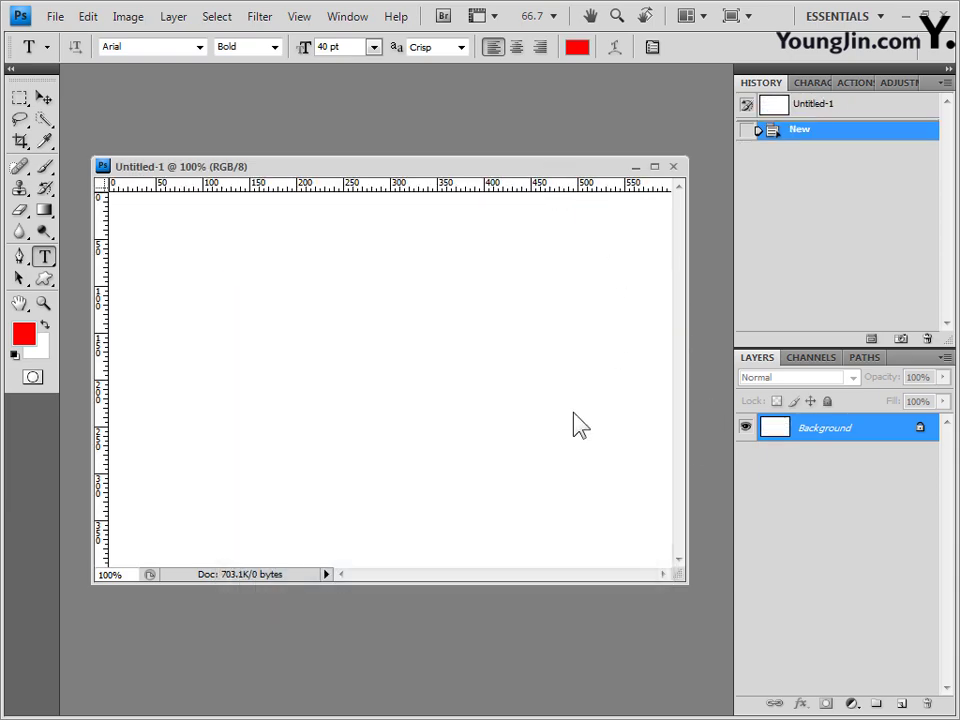
key("ctrl+v")
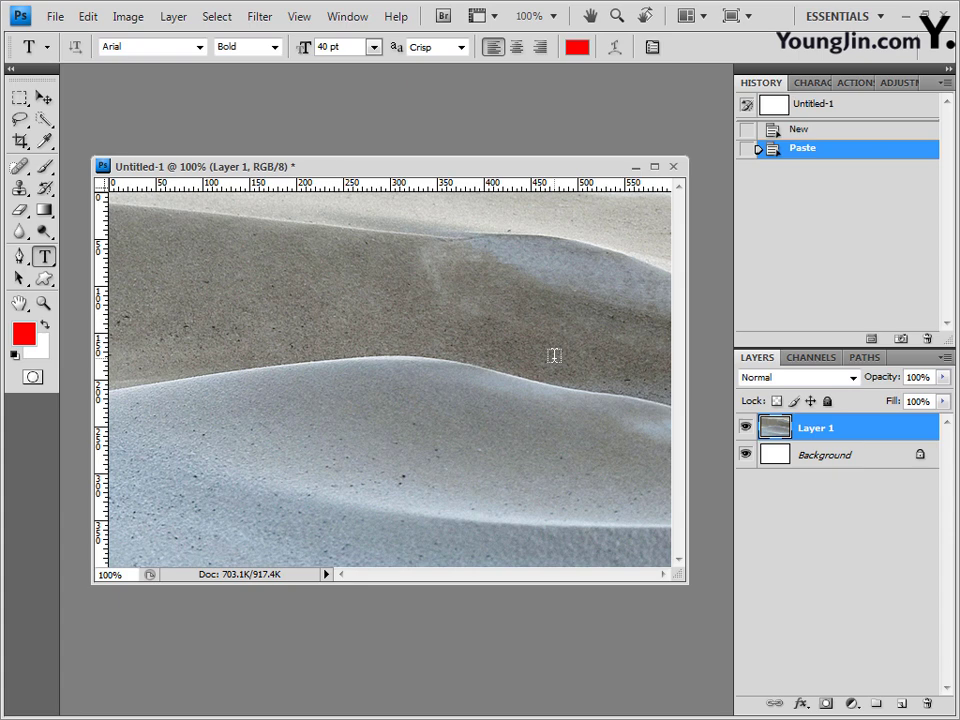
Step: Nudge the pasted sand layer slightly upward with the Move tool
key("v")
key("shift+Up")
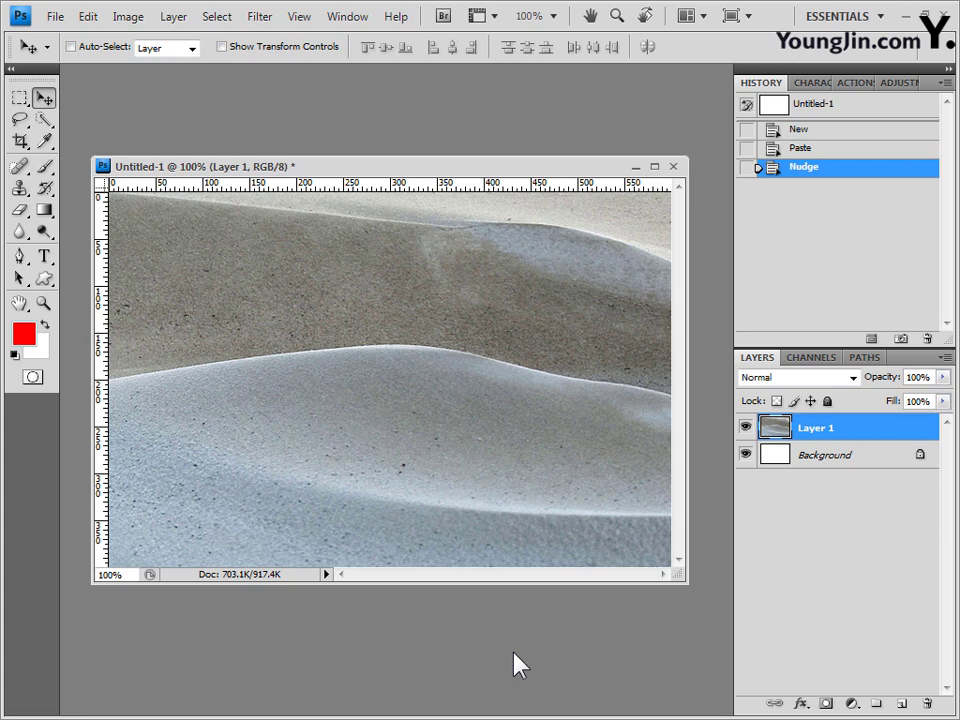
key("Up")
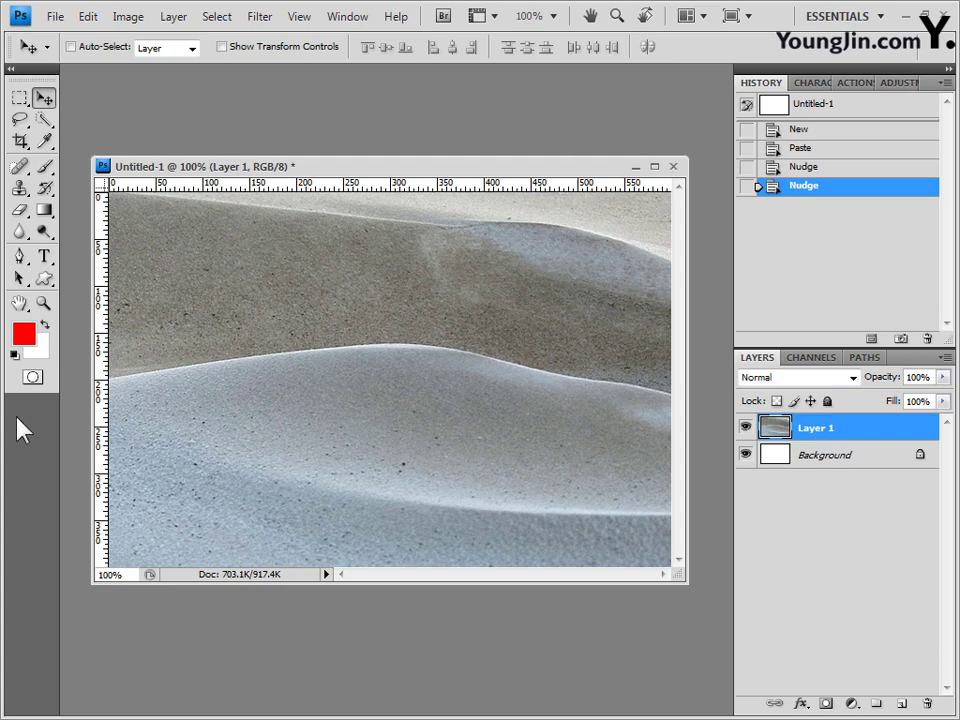
Step: Apply the Texturizer filter to the sand layer with Canvas texture, 100% scaling, relief 4 and light from Top
left_click(262, 17)
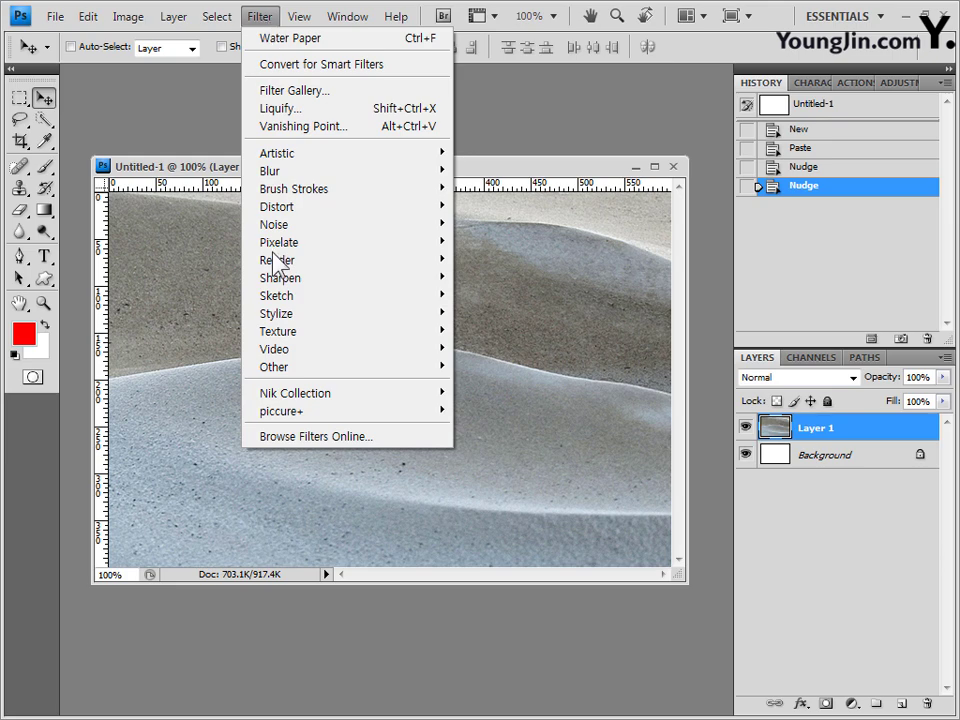
mouse_move(300, 331)
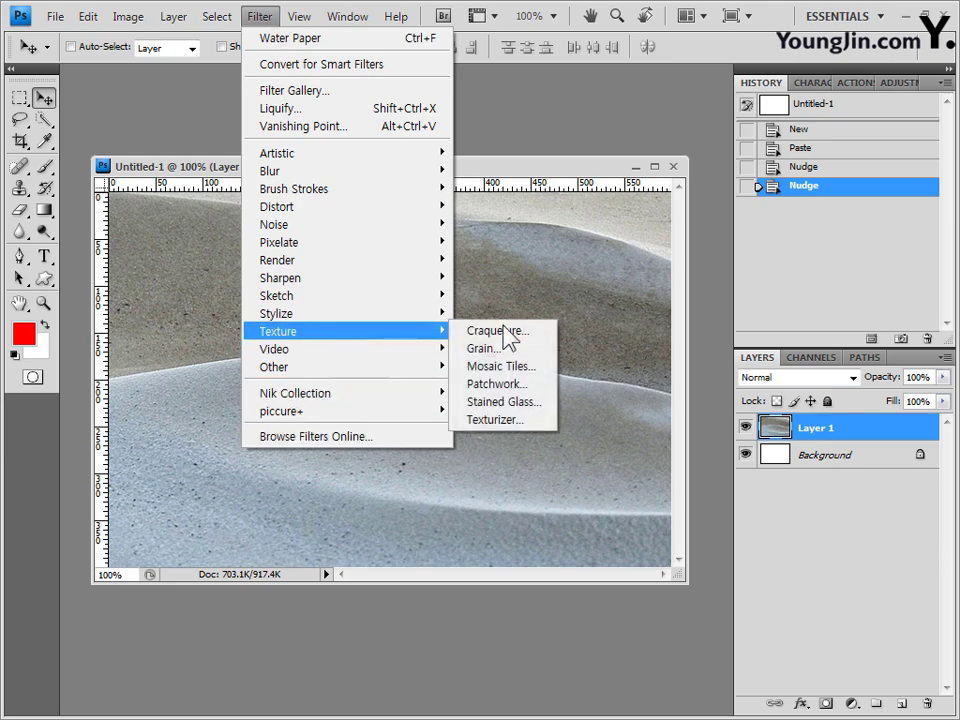
left_click(512, 420)
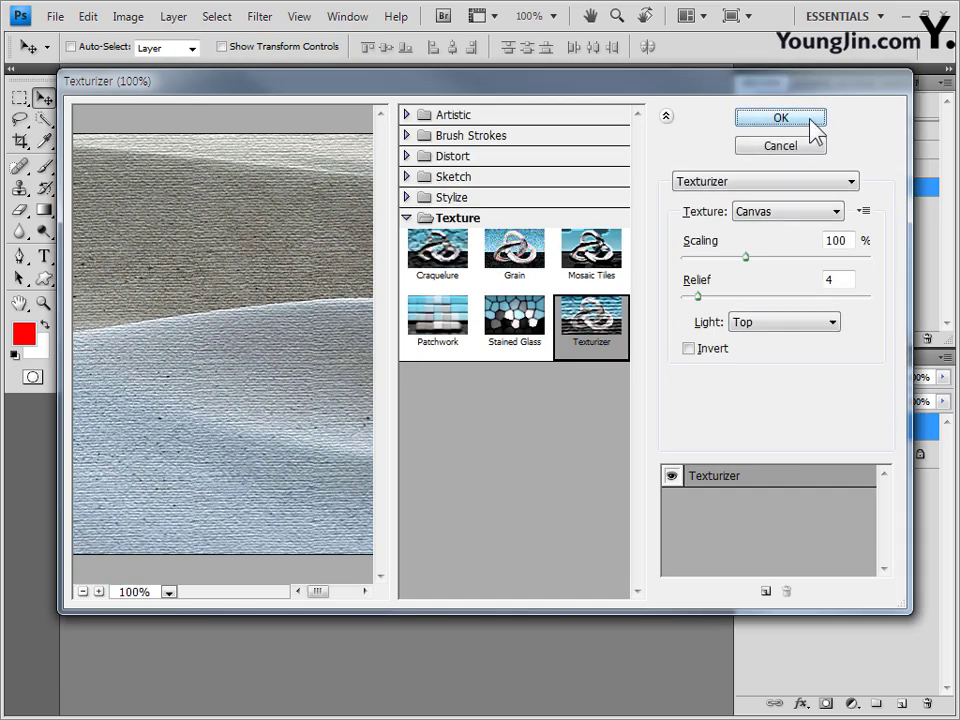
left_click(810, 120)
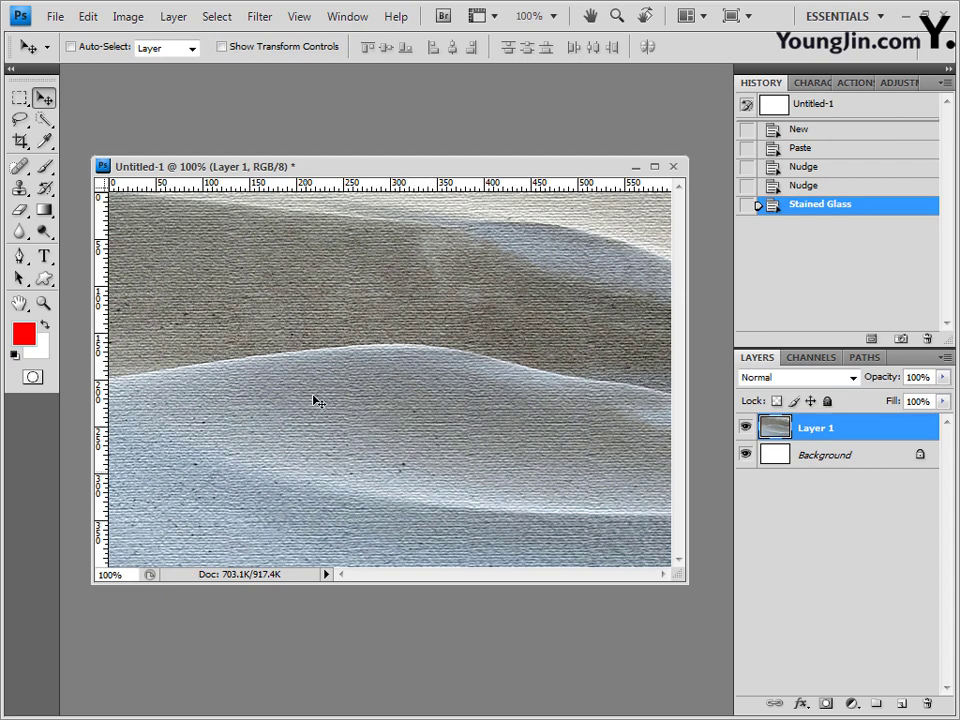
Step: Open 이벤트-2.jpg as a separate document and float its window over the untitled document
key("alt+Tab")
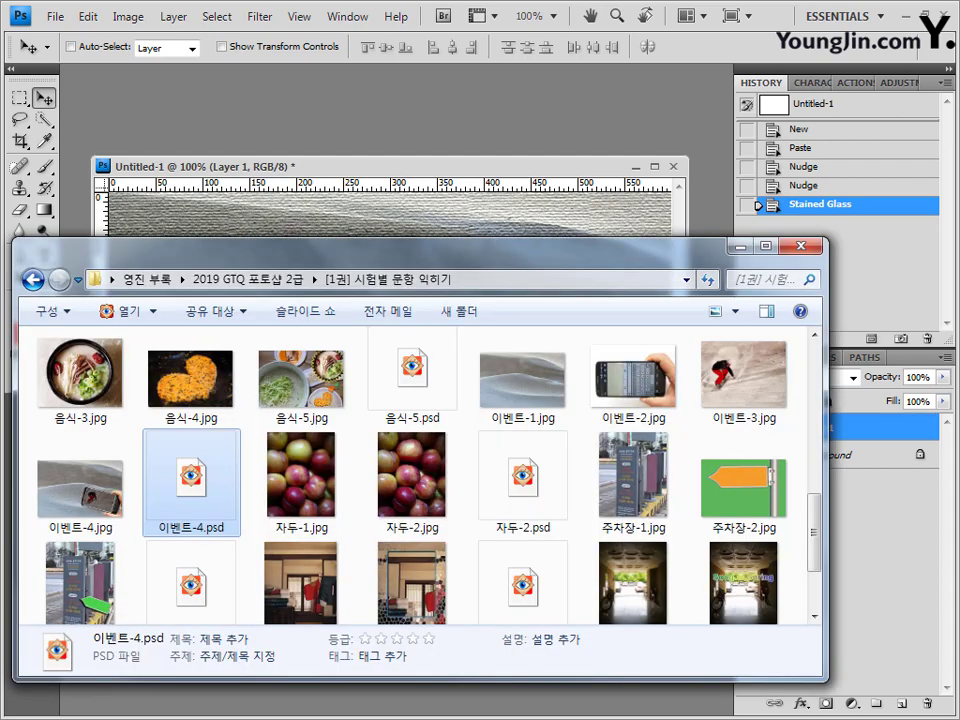
left_click_drag(634, 355, 304, 154)
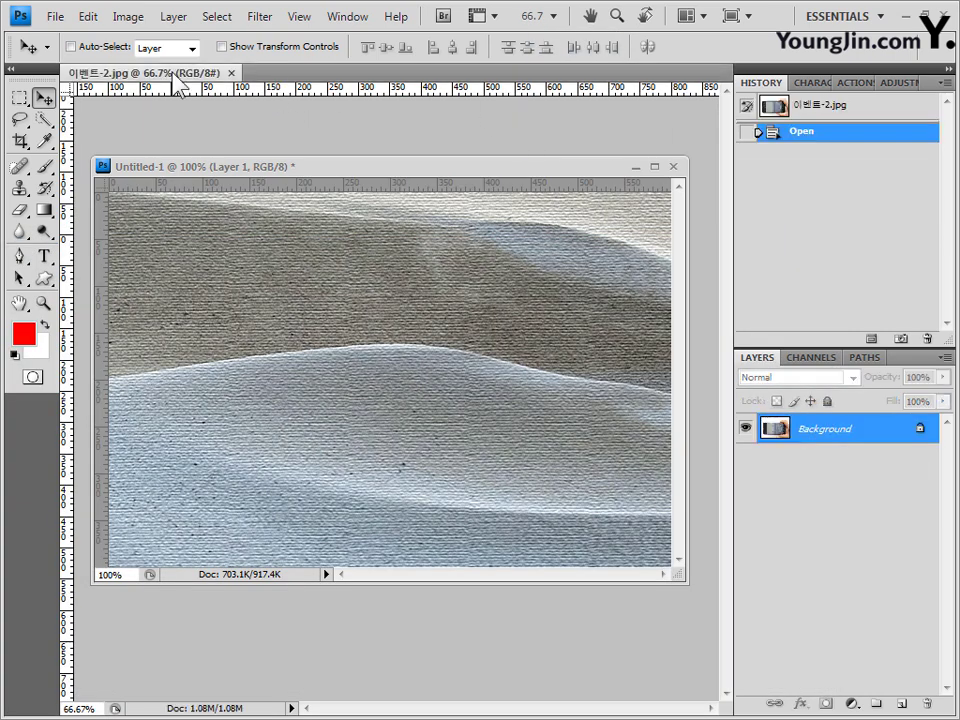
left_click_drag(135, 73, 315, 198)
left_click_drag(459, 197, 422, 242)
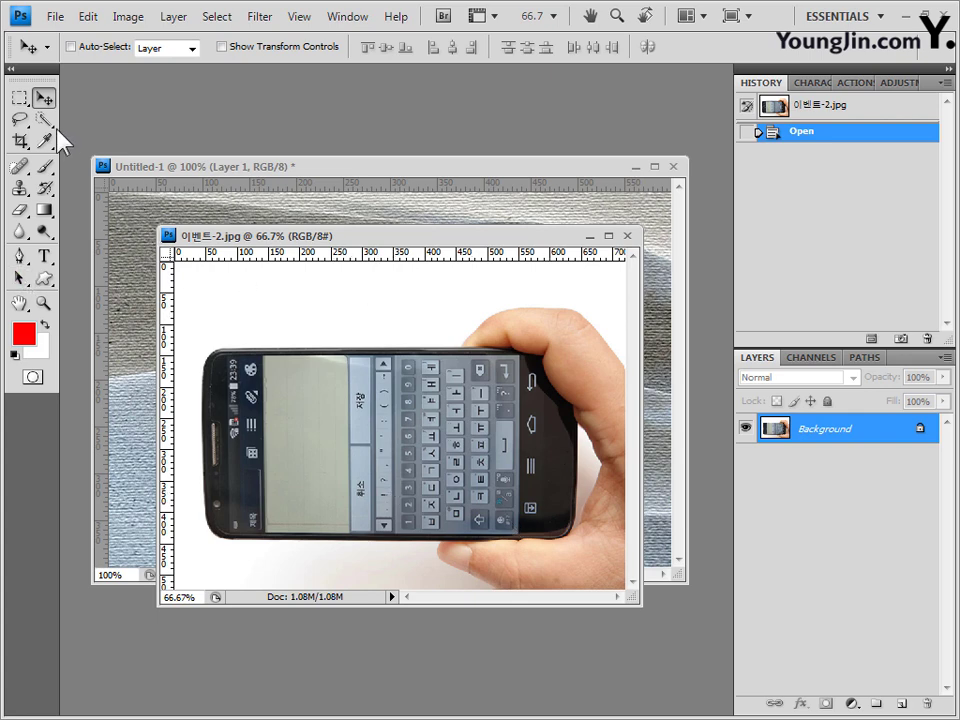
Step: Select the white background above the phone with the Magic Wand, replacing the first selection with one at tolerance 30
left_click_drag(48, 124, 124, 153)
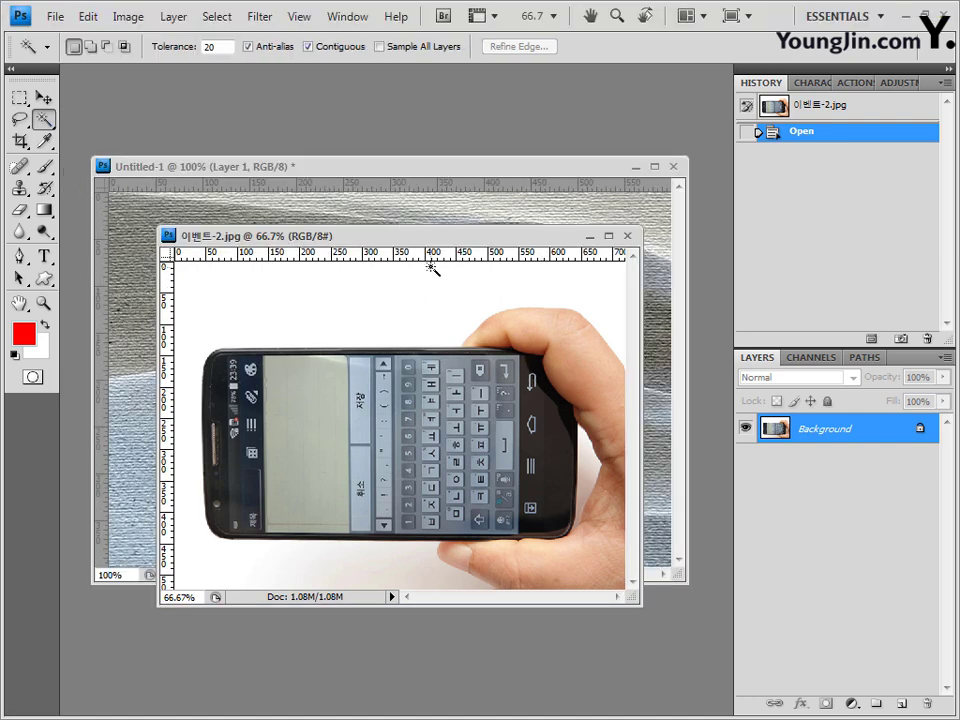
left_click(390, 300)
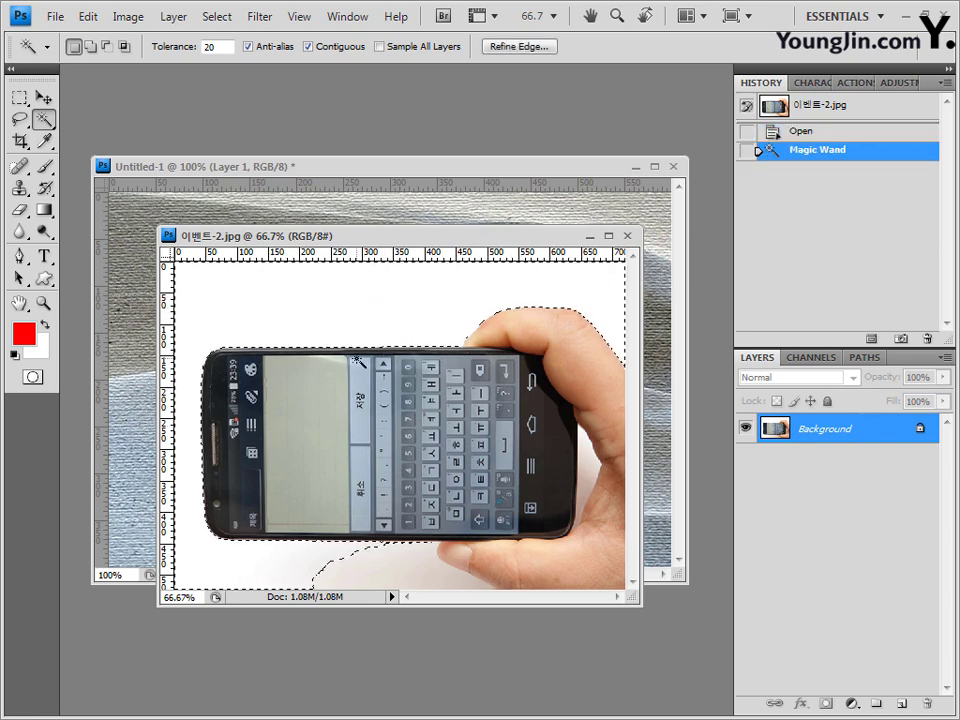
double_click(212, 46)
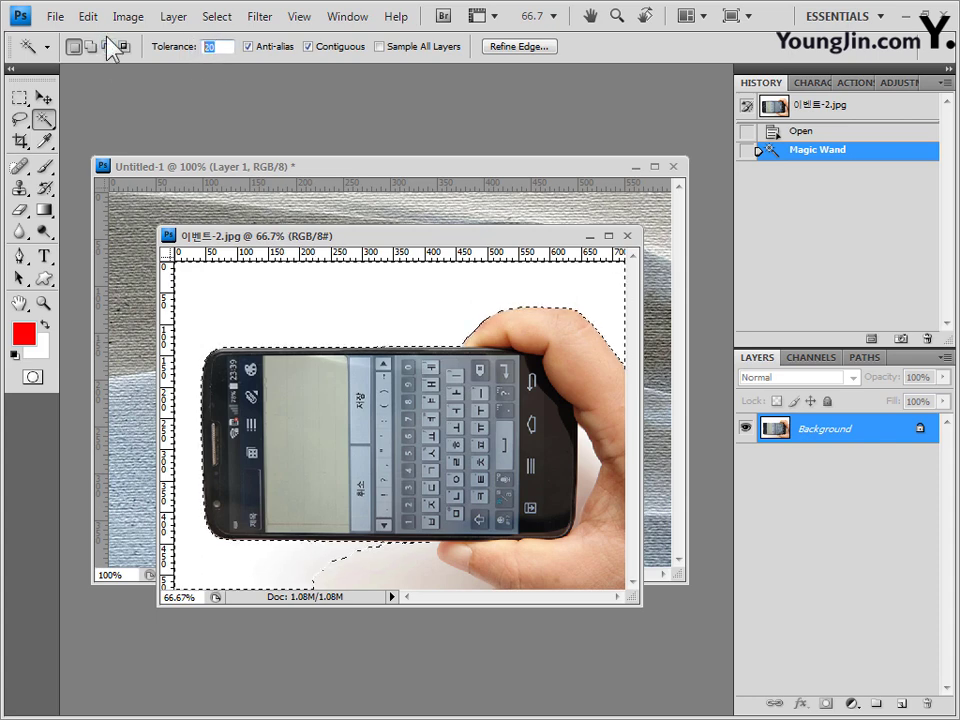
type("30")
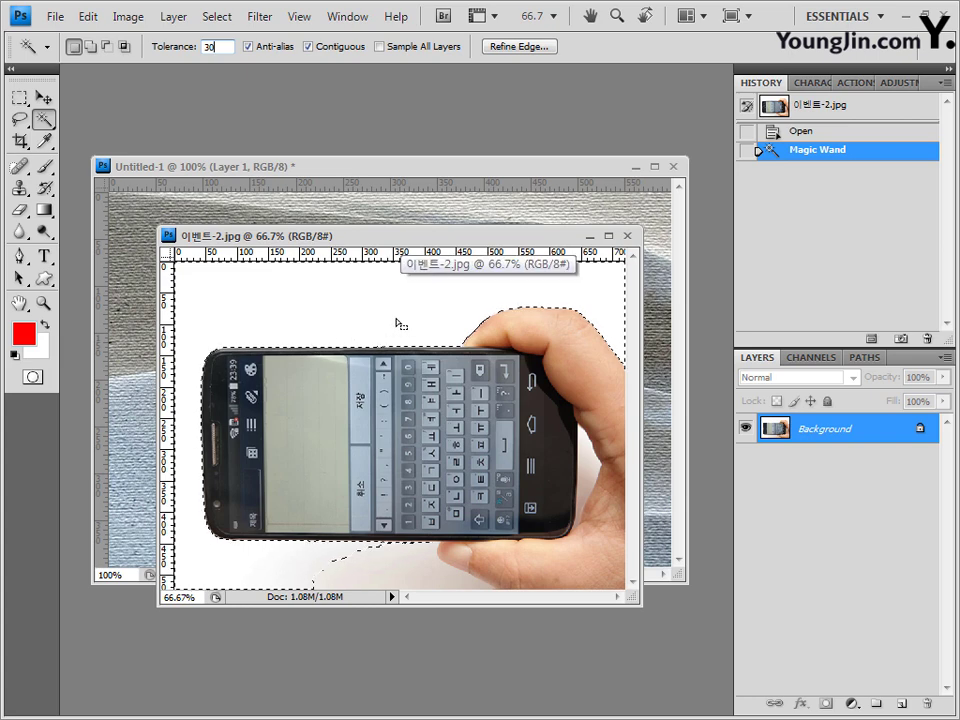
key("ctrl+d")
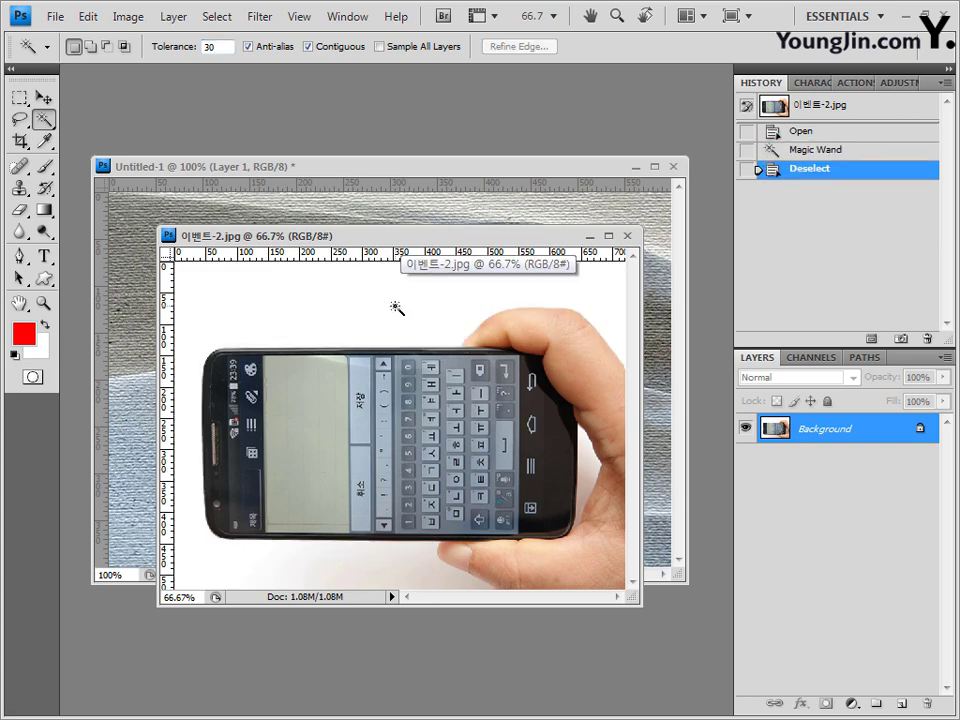
left_click(397, 308)
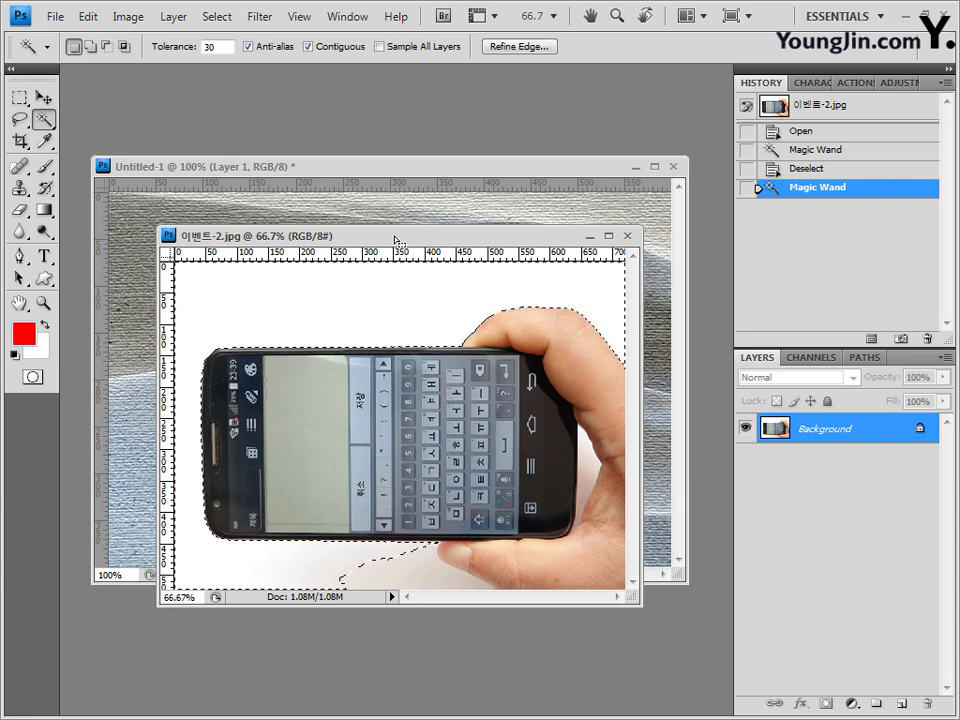
Step: Add the shaded background below the thumb and the gap between the phone and palm to the Magic Wand selection
left_click(91, 46)
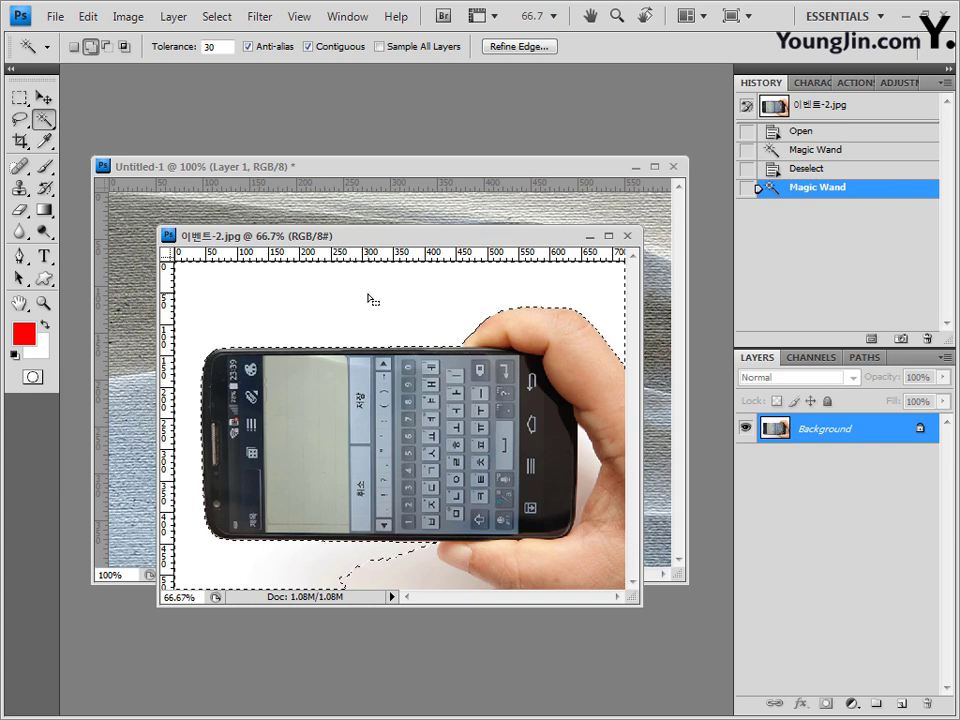
left_click(431, 585)
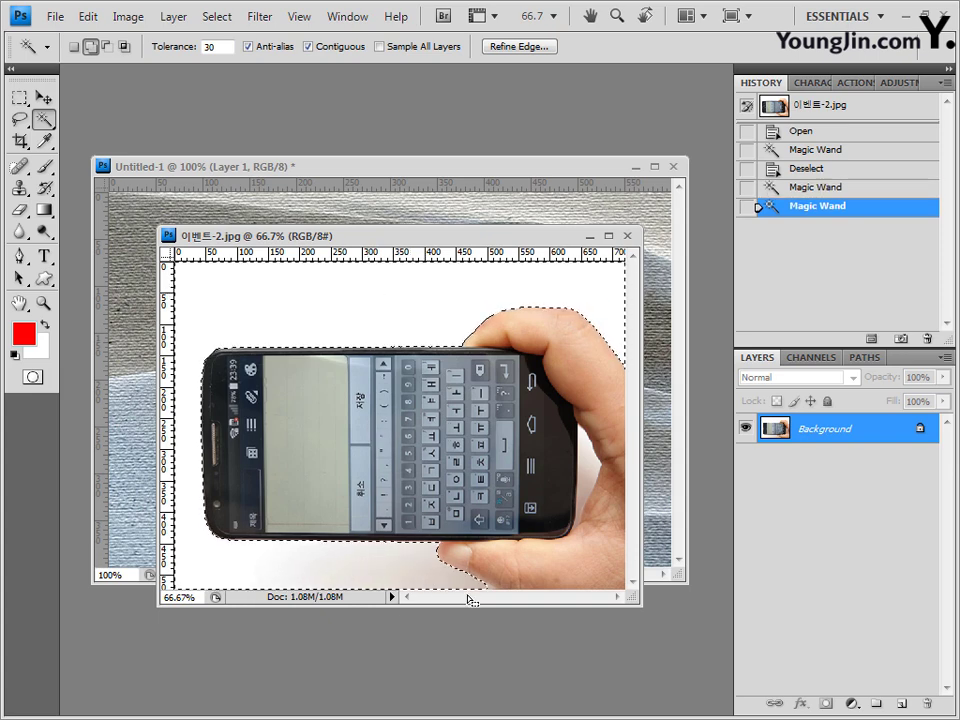
left_click(425, 586)
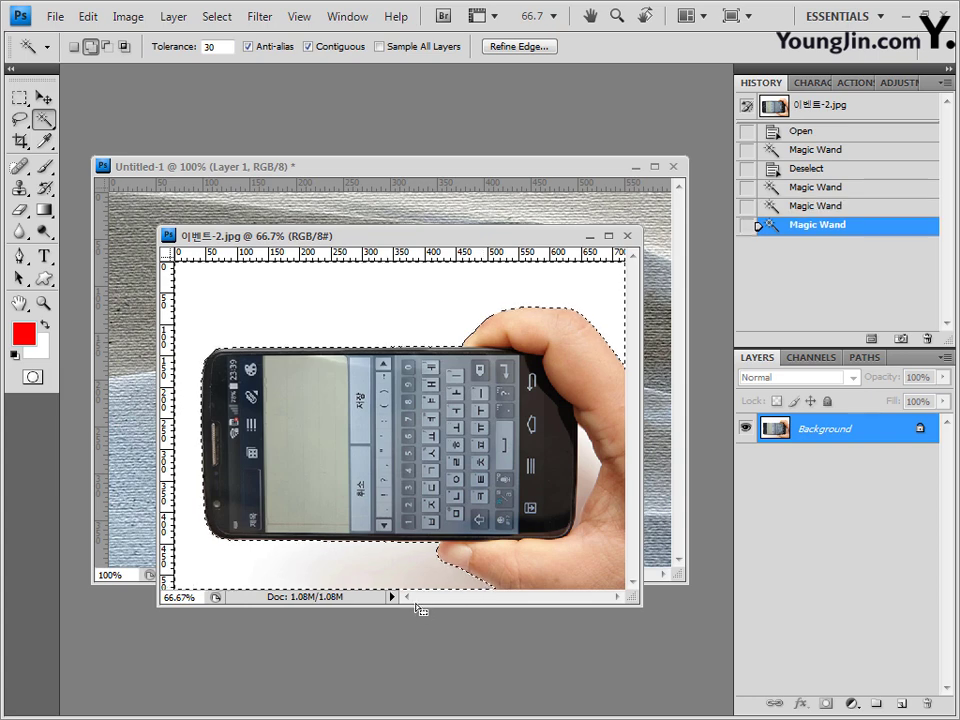
left_click(592, 482)
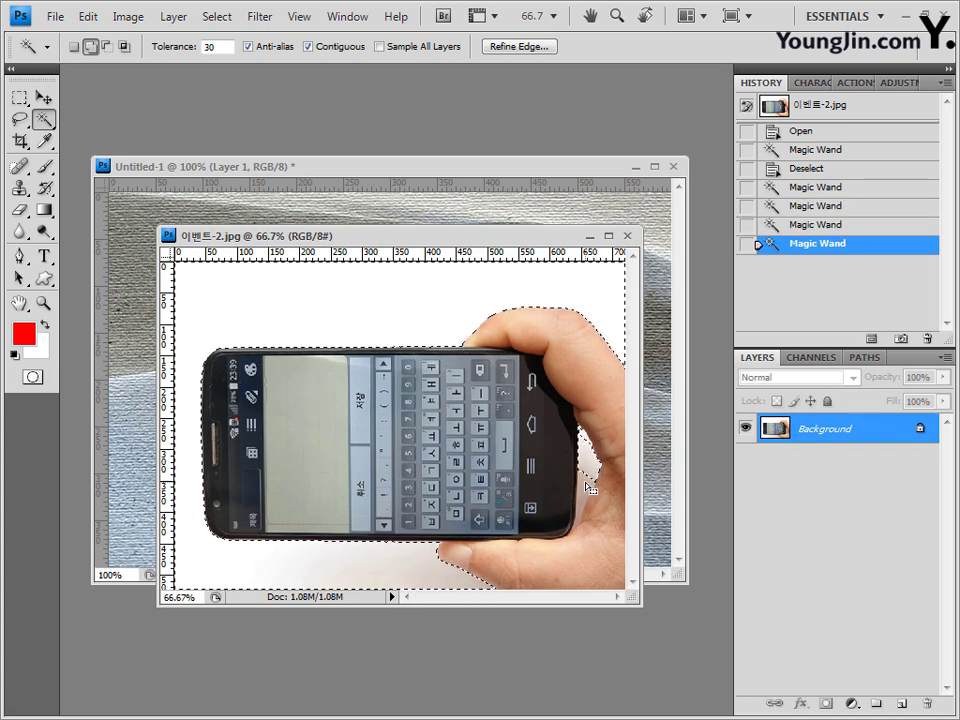
left_click(585, 522)
left_click(586, 516)
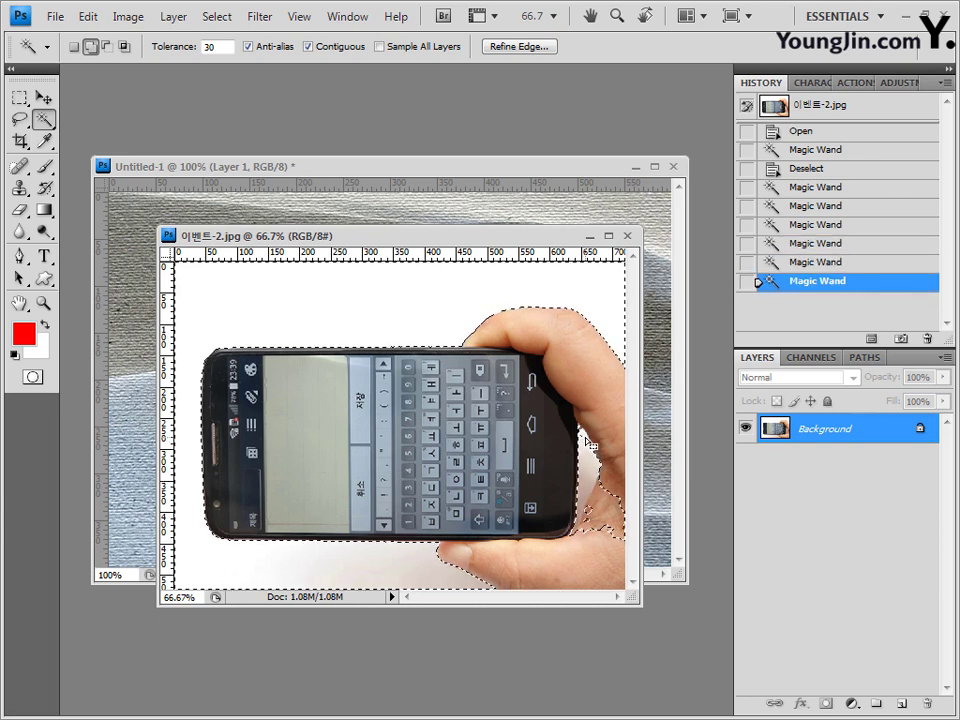
left_click(581, 561)
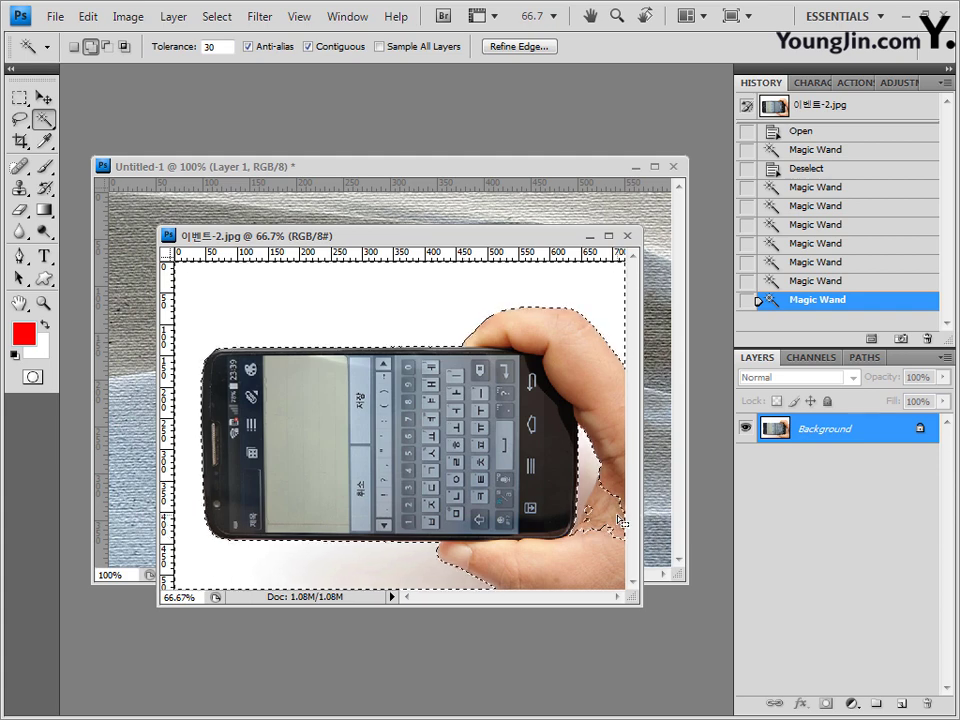
Step: Subtract the wrongly selected palm area from the selection and return the Magic Wand to adding mode
left_click(107, 46)
left_click(605, 505)
left_click(90, 46)
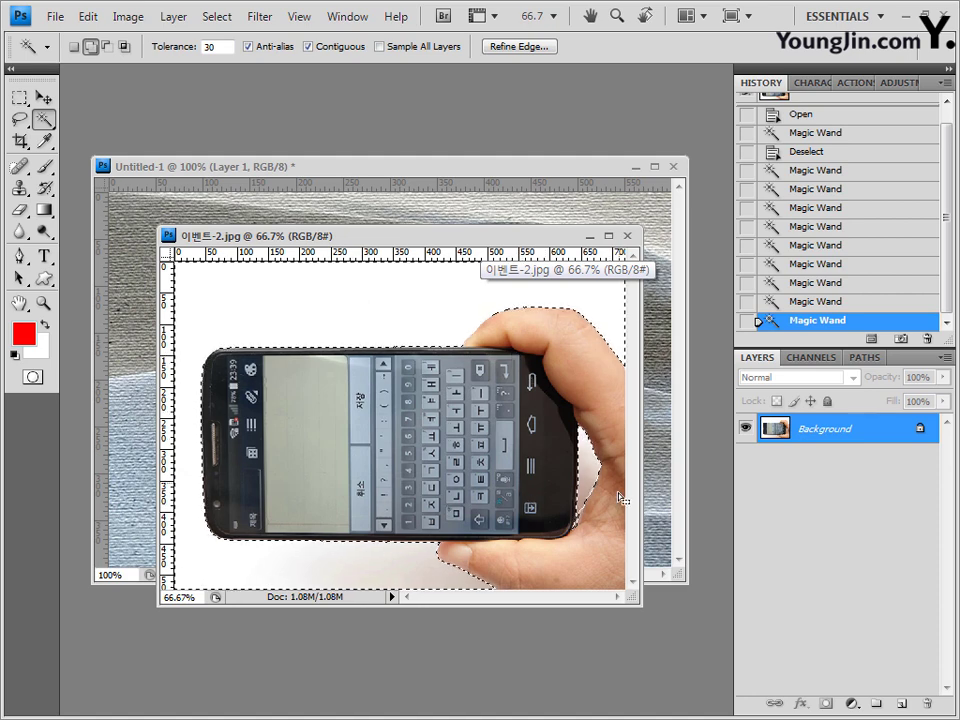
Step: Invert the selection to the hand and phone, and move the photo's window lower to uncover the untitled document
left_click(216, 20)
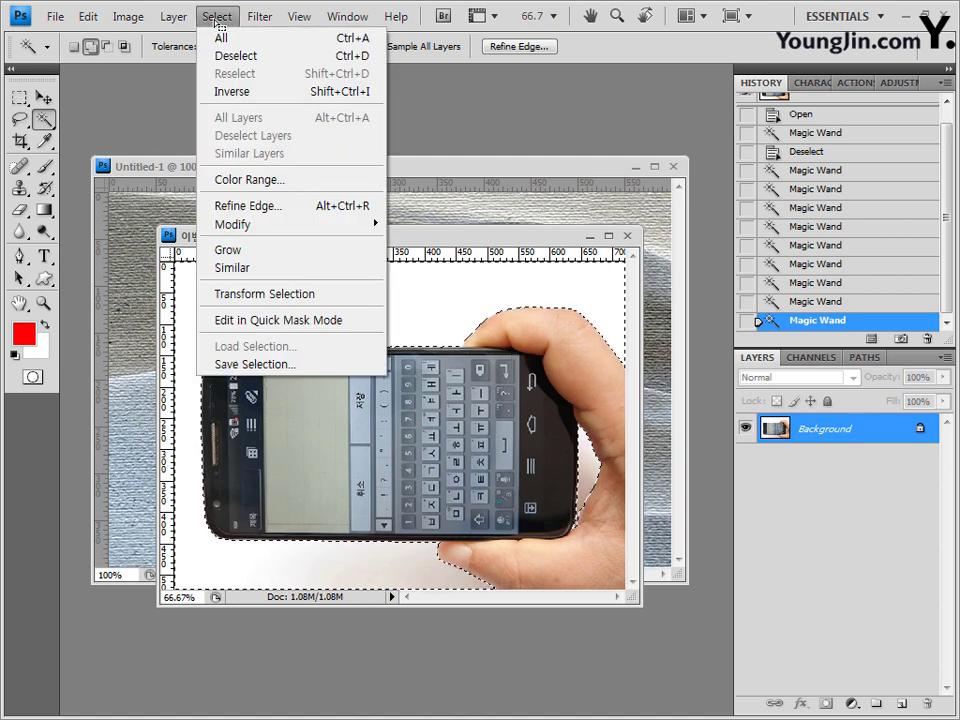
left_click(252, 93)
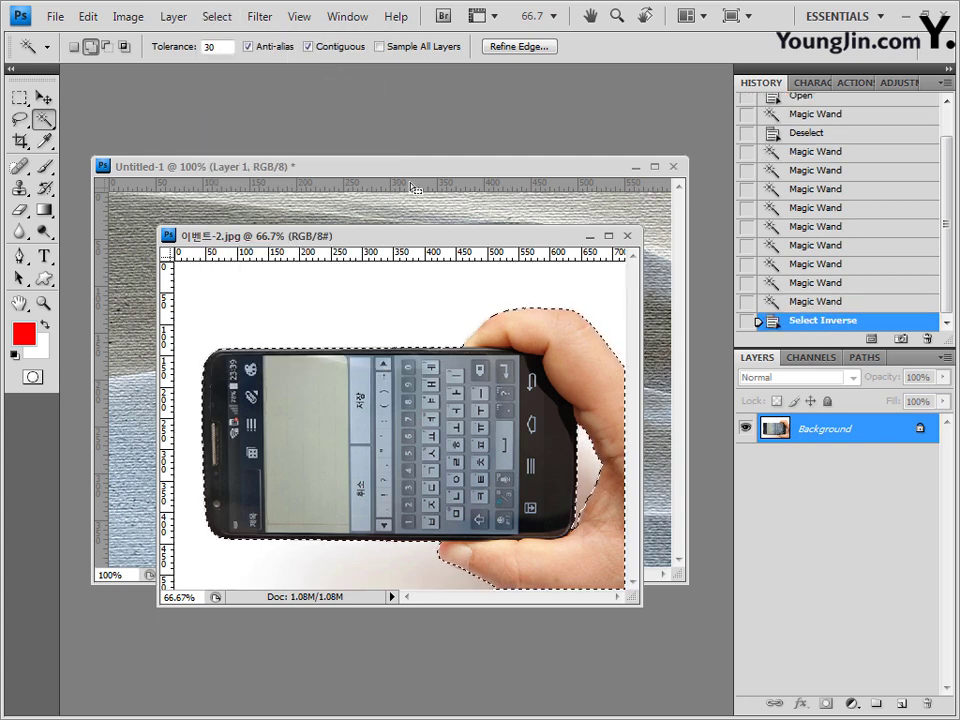
left_click_drag(429, 246, 463, 328)
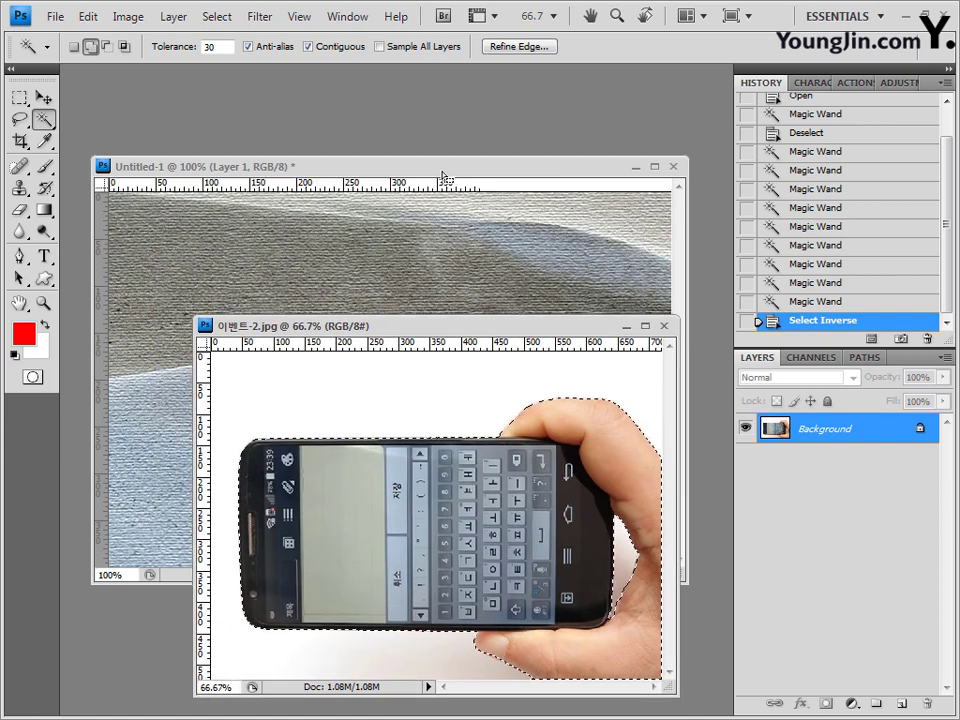
Step: Copy the selected hand and phone into the untitled document, close the source photo, and move the document window slightly higher
left_click(465, 243)
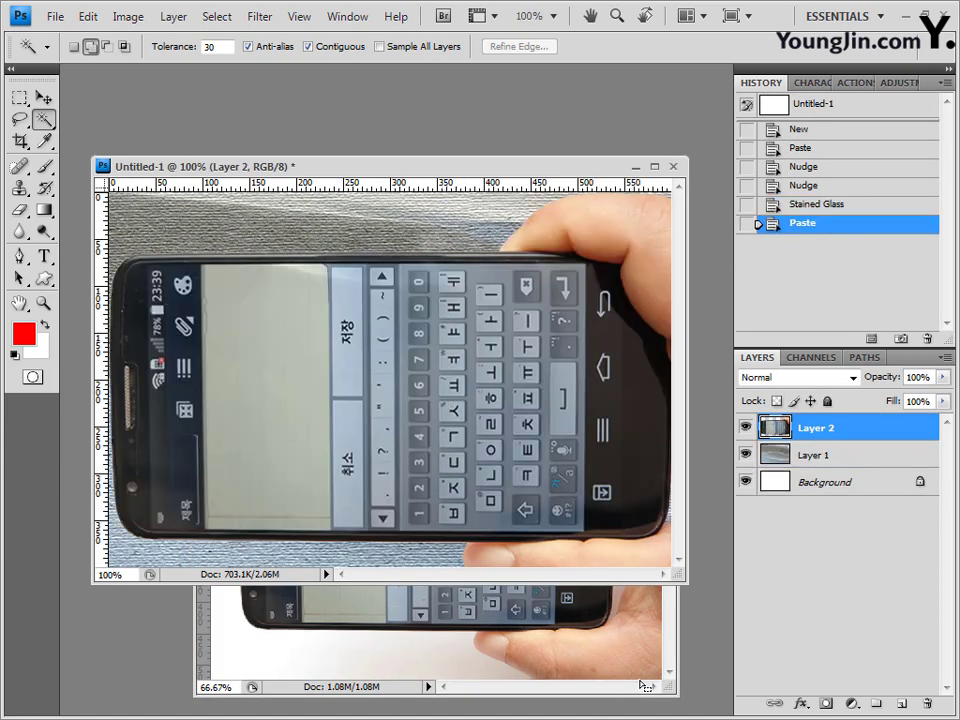
key("ctrl+Tab")
left_click(663, 327)
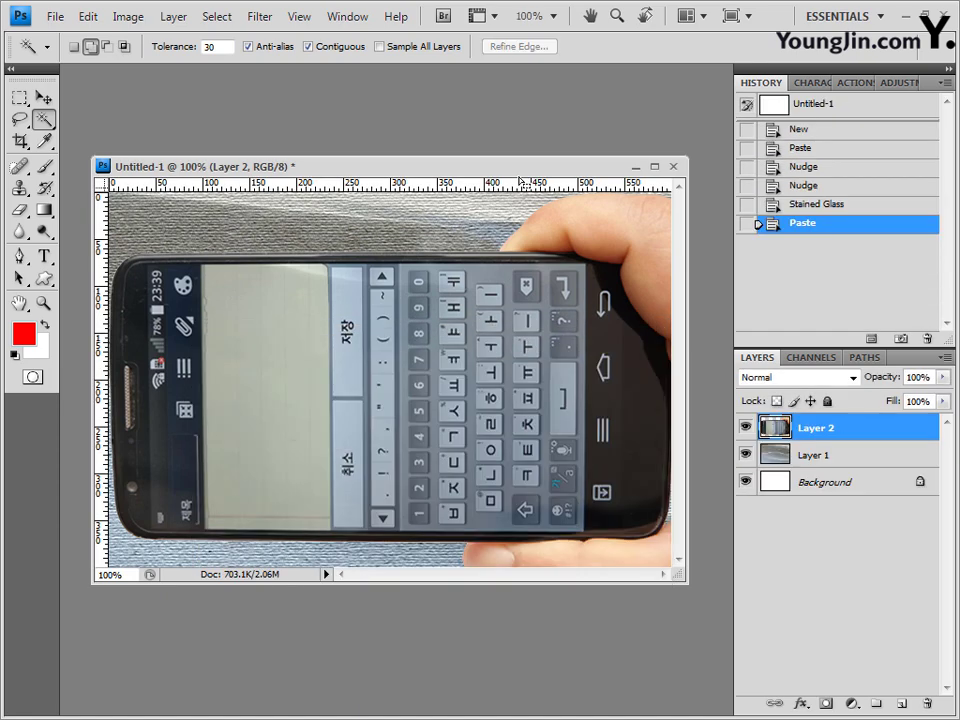
left_click_drag(521, 168, 516, 139)
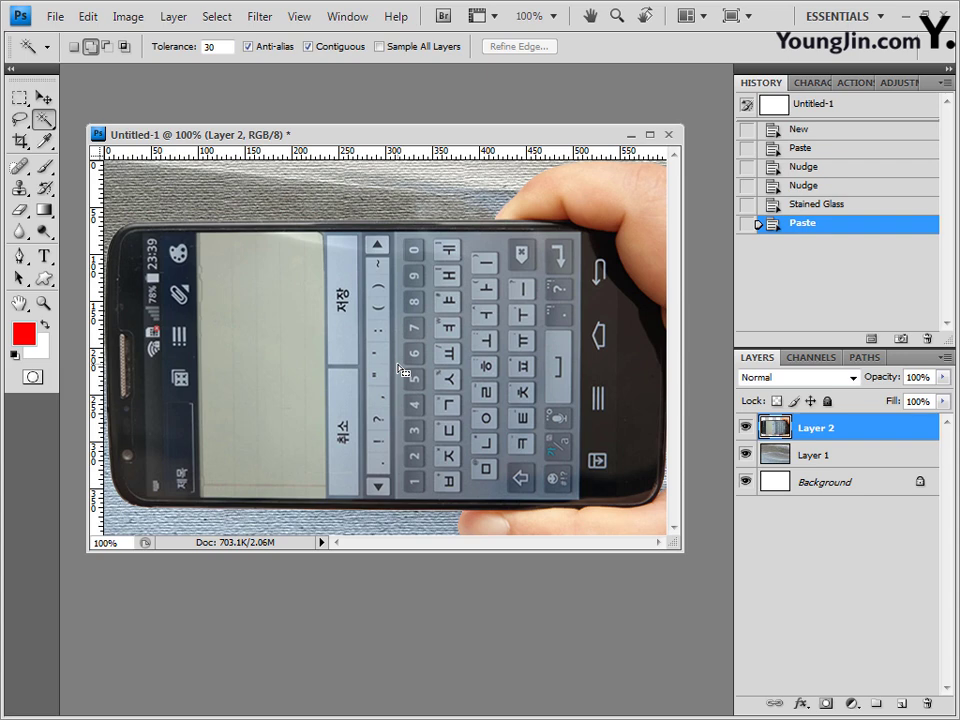
Step: Free-transform the hand and phone to about 48% width and 50% height, rotated 11°, in the canvas's lower-right corner
key("ctrl+t")
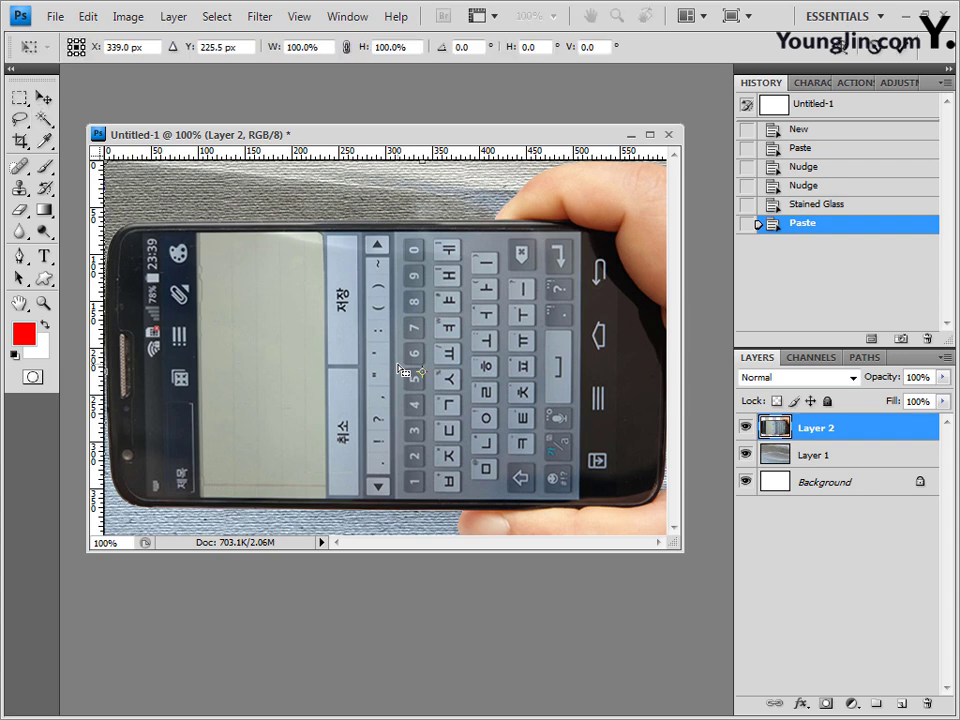
mouse_move(439, 133)
left_mouse_down()
mouse_move(437, 117)
mouse_move(437, 125)
left_mouse_up()
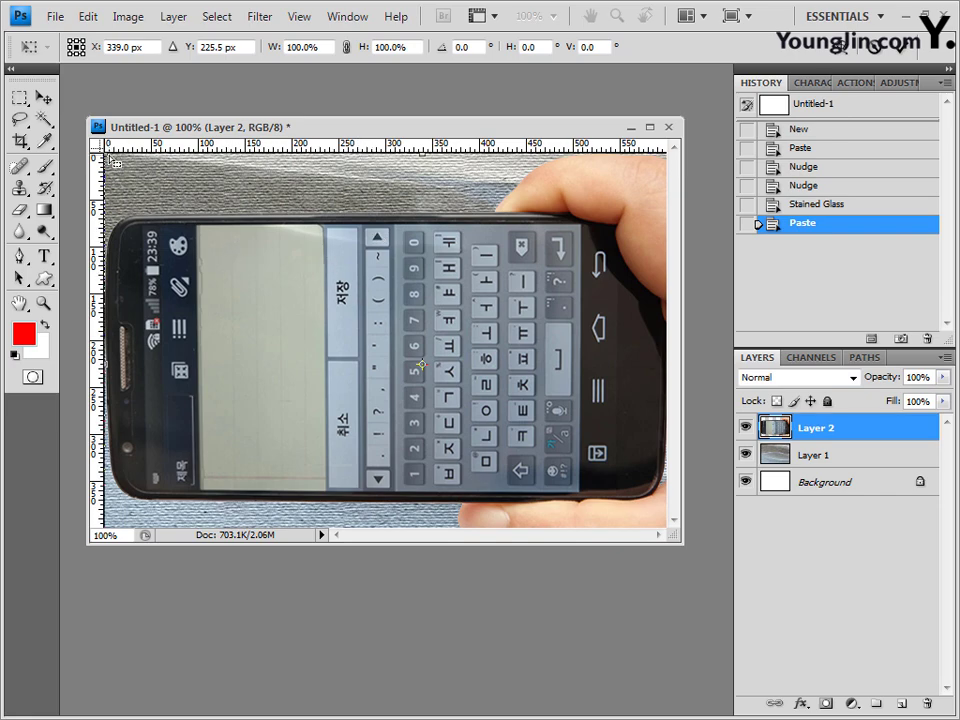
left_click_drag(82, 115, 400, 288)
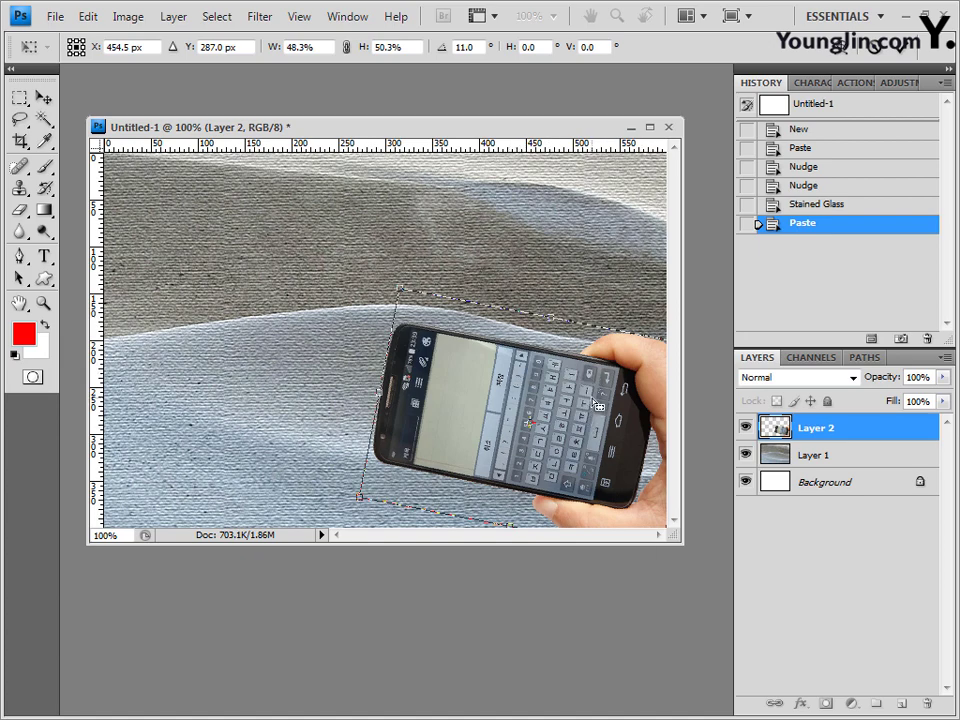
key("w")
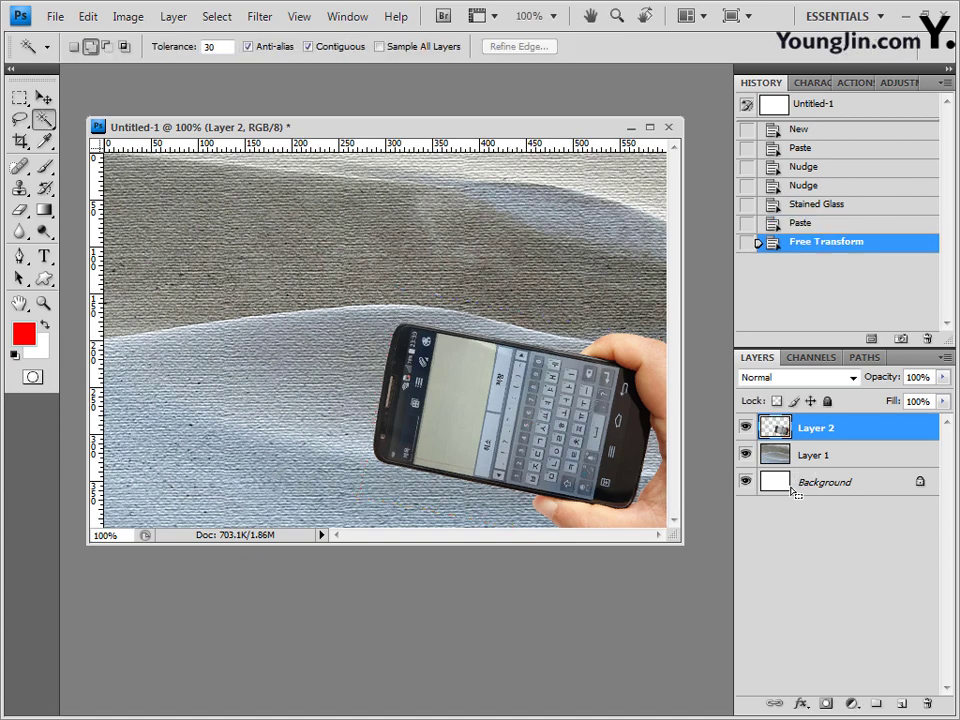
Step: Add an Outer Glow and a Drop Shadow to the hand and phone layer, keeping the default settings
left_click(802, 704)
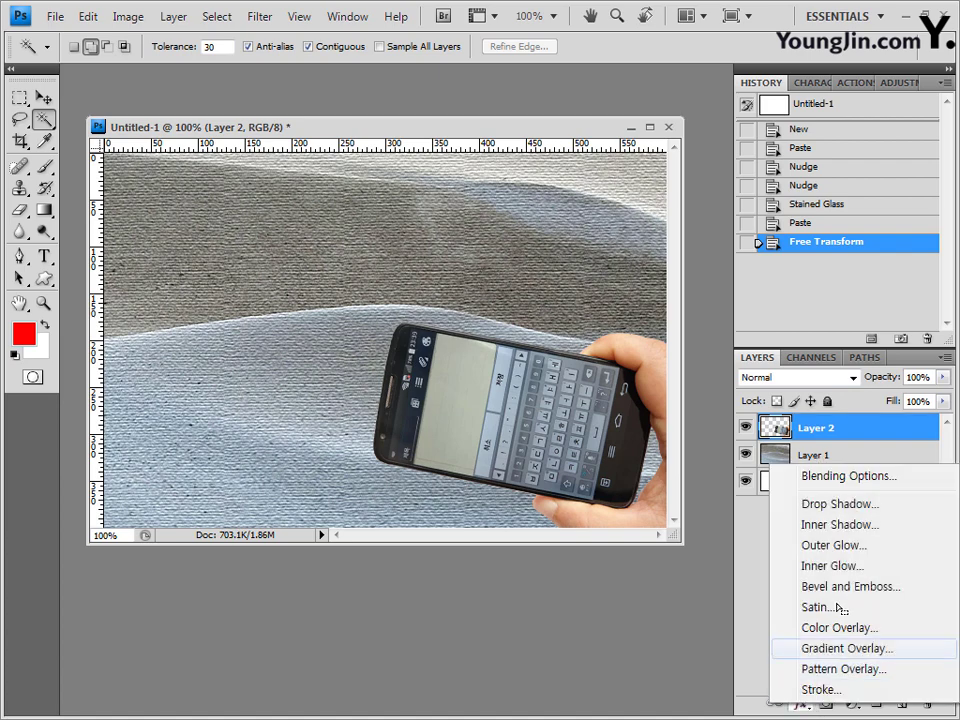
left_click(850, 546)
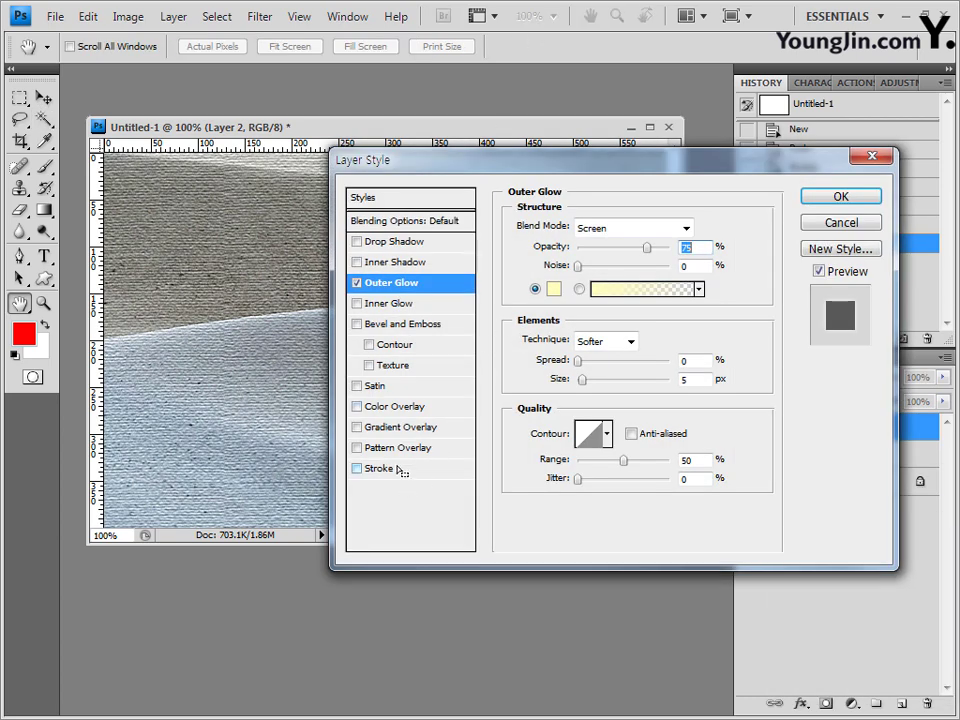
left_click(378, 242)
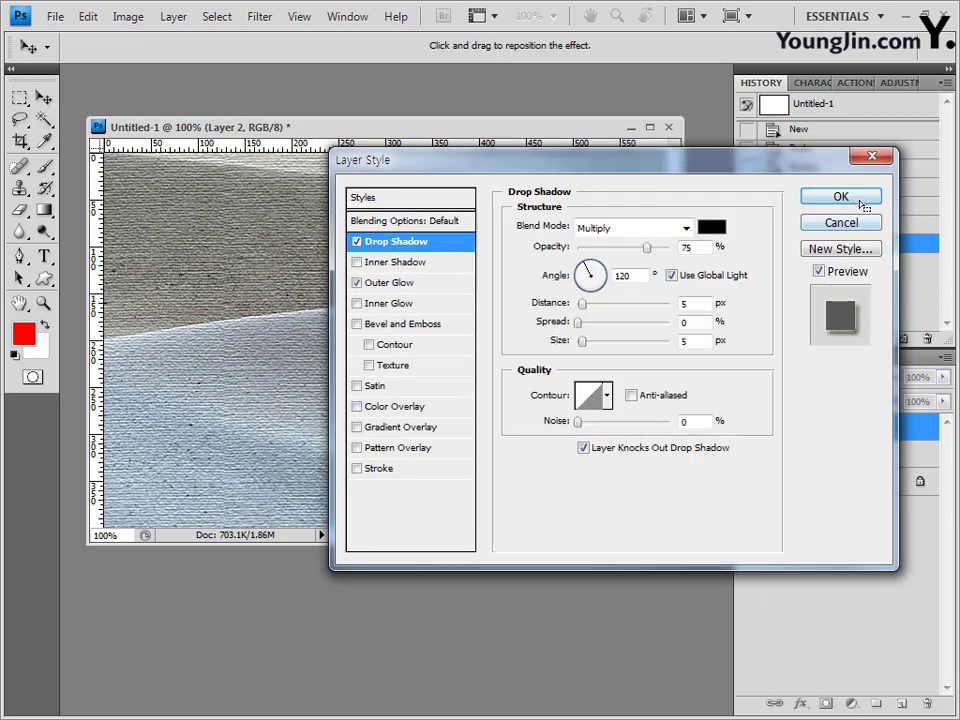
left_click_drag(753, 164, 446, 479)
left_click_drag(125, 421, 542, 156)
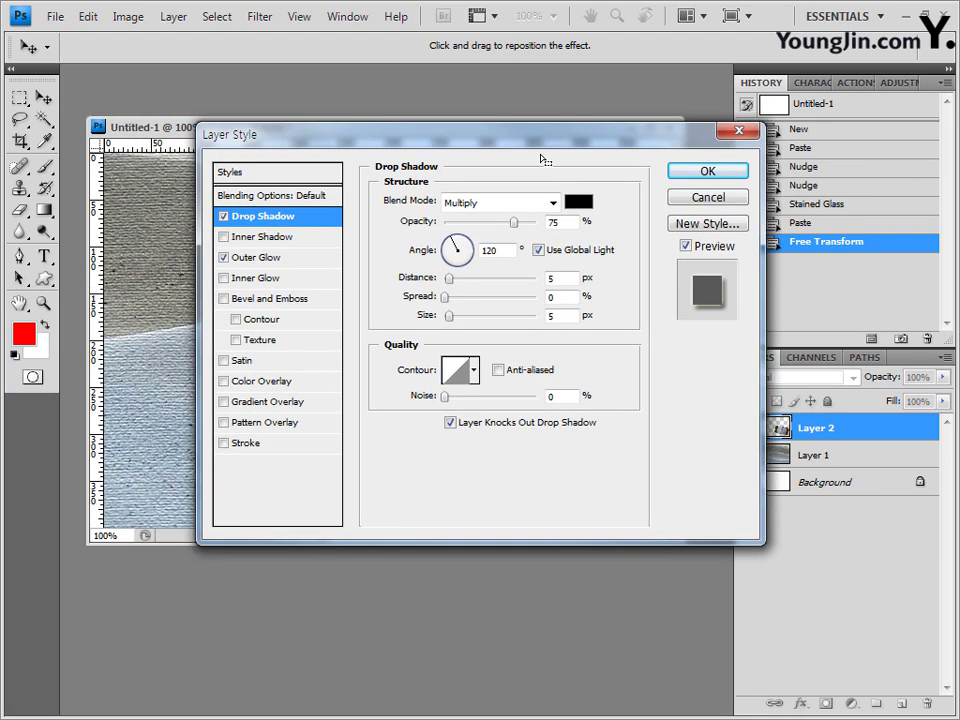
left_click(735, 171)
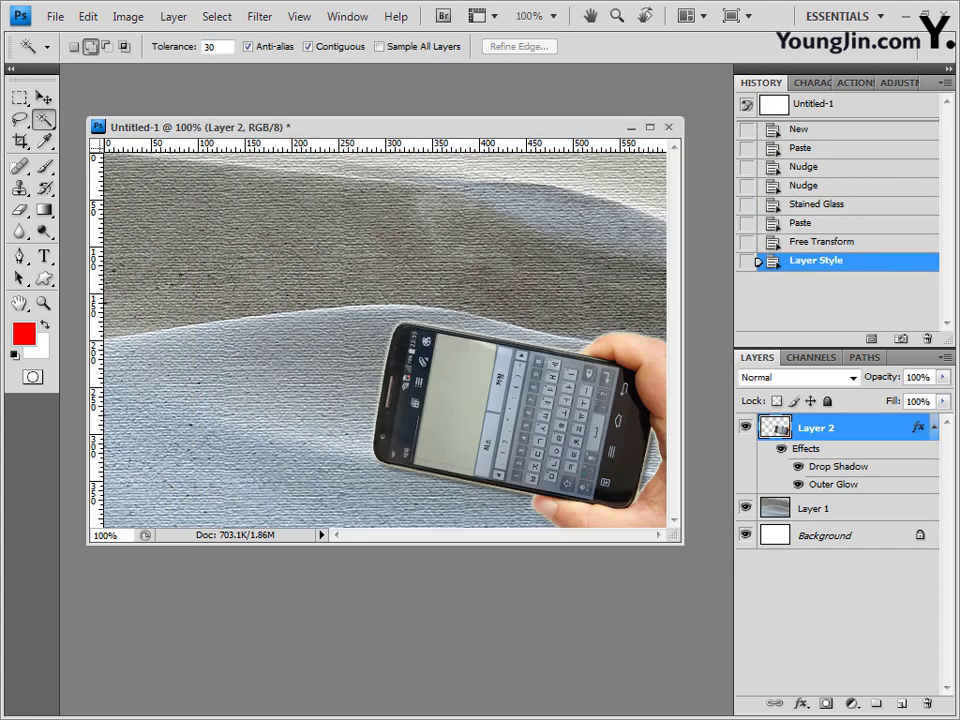
Step: Open 이벤트-3.jpg from the file explorer and float it in its own window
key("alt+Tab")
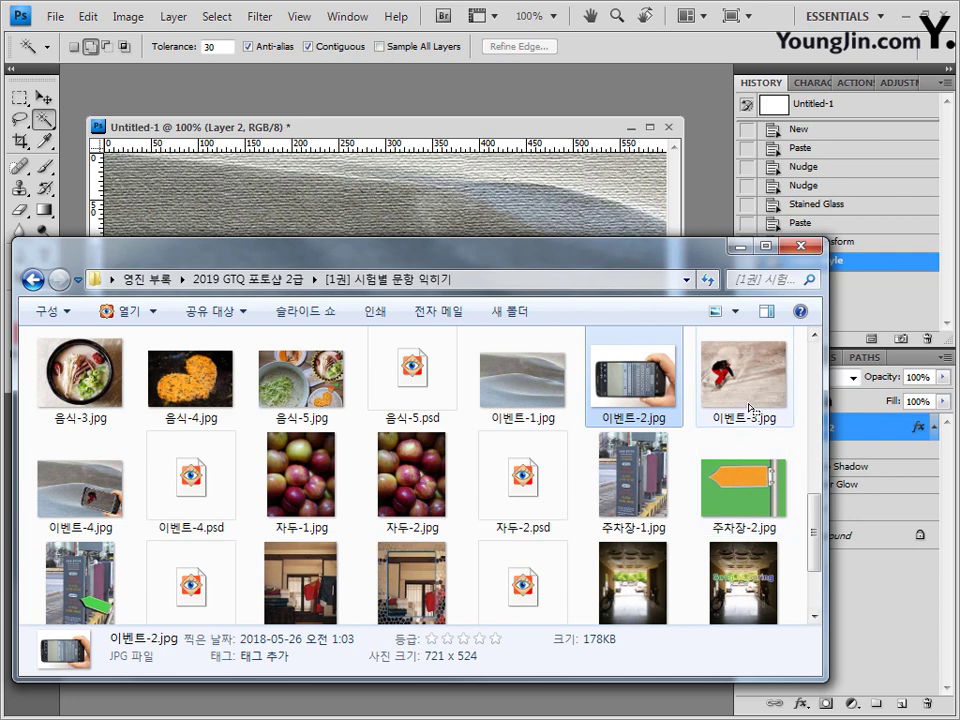
left_click_drag(752, 408, 745, 110)
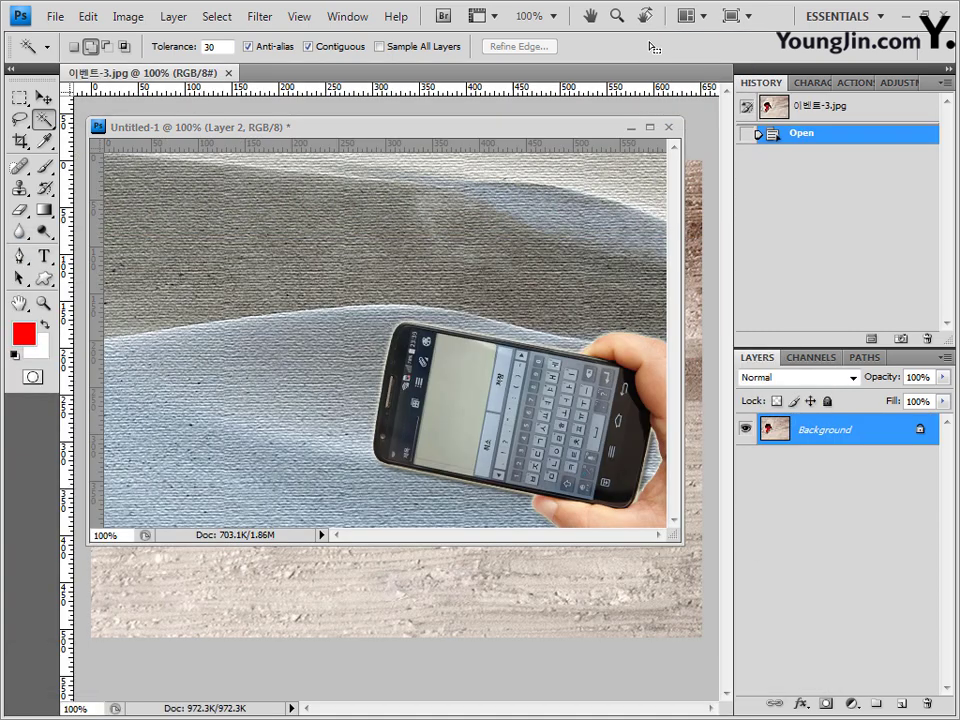
left_click_drag(118, 72, 257, 207)
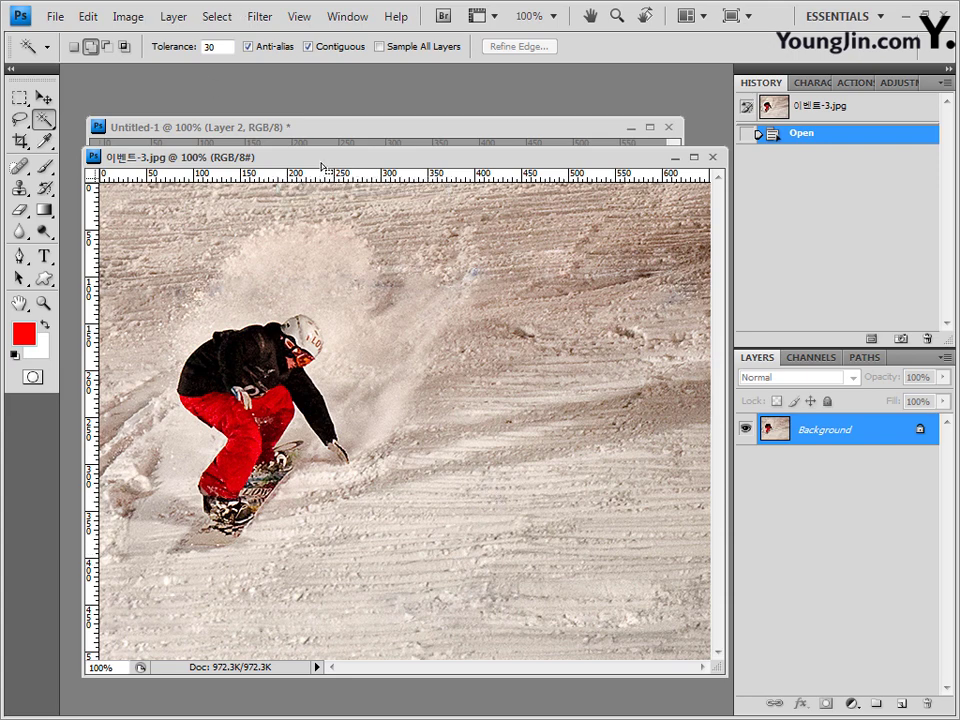
Step: Return to the untitled document and set up the Rounded Rectangle tool with a 10 px radius and no layer style
left_click(482, 142)
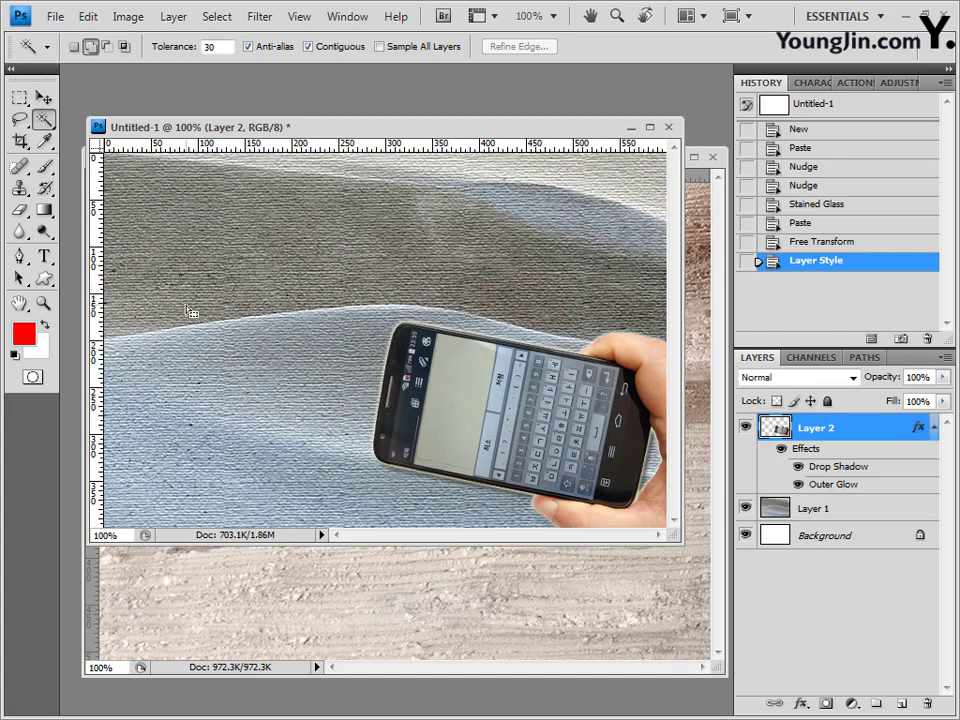
left_click(43, 280)
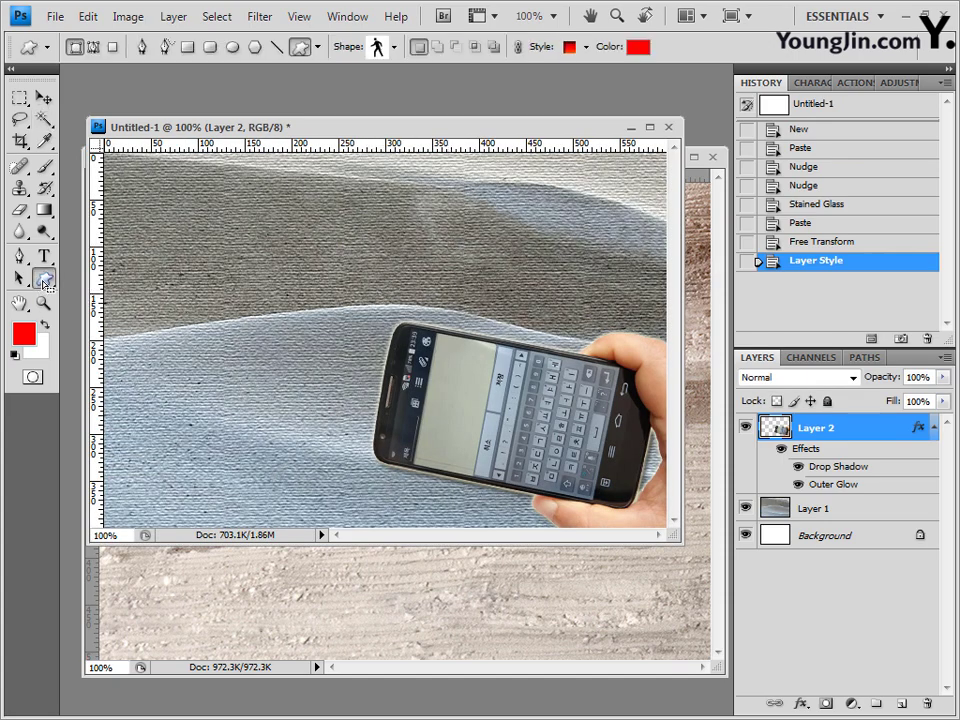
right_click(43, 283)
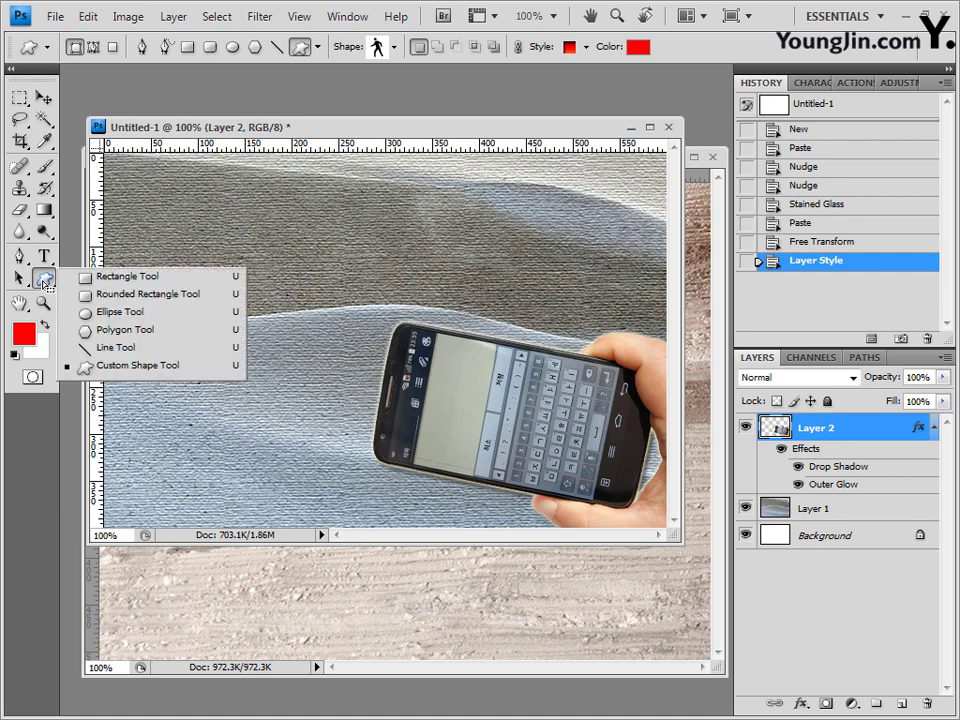
key("Escape")
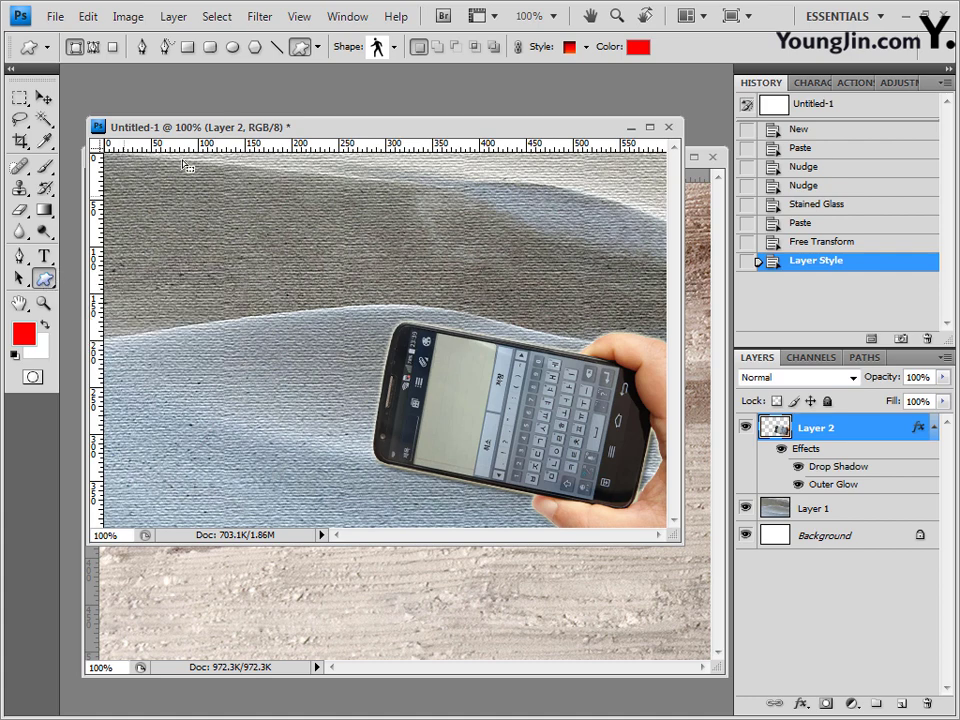
left_click(209, 47)
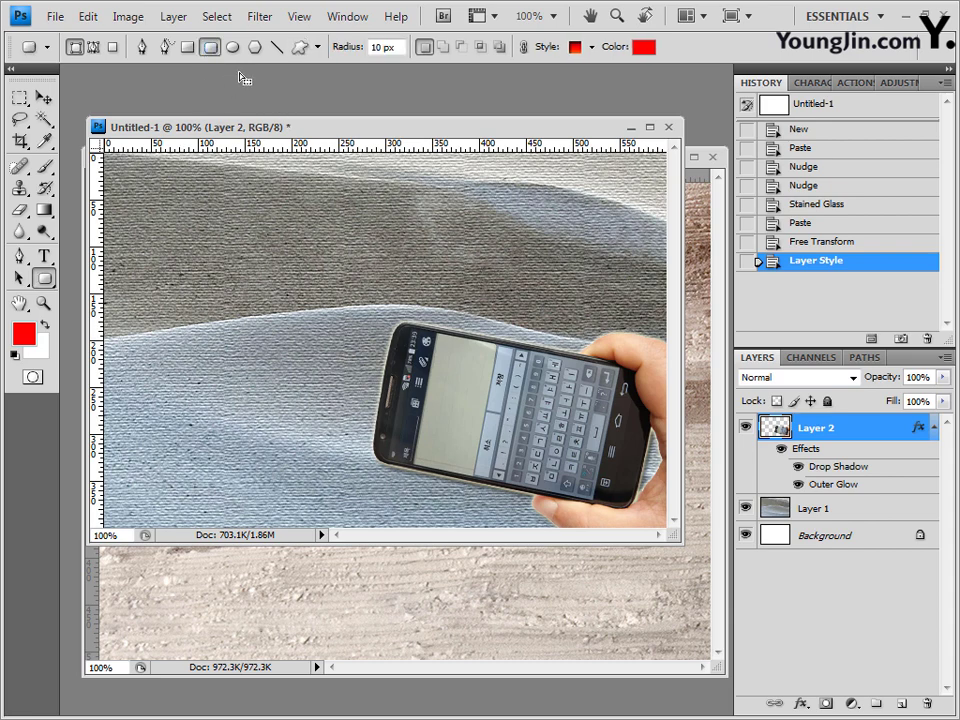
double_click(378, 47)
left_click(592, 48)
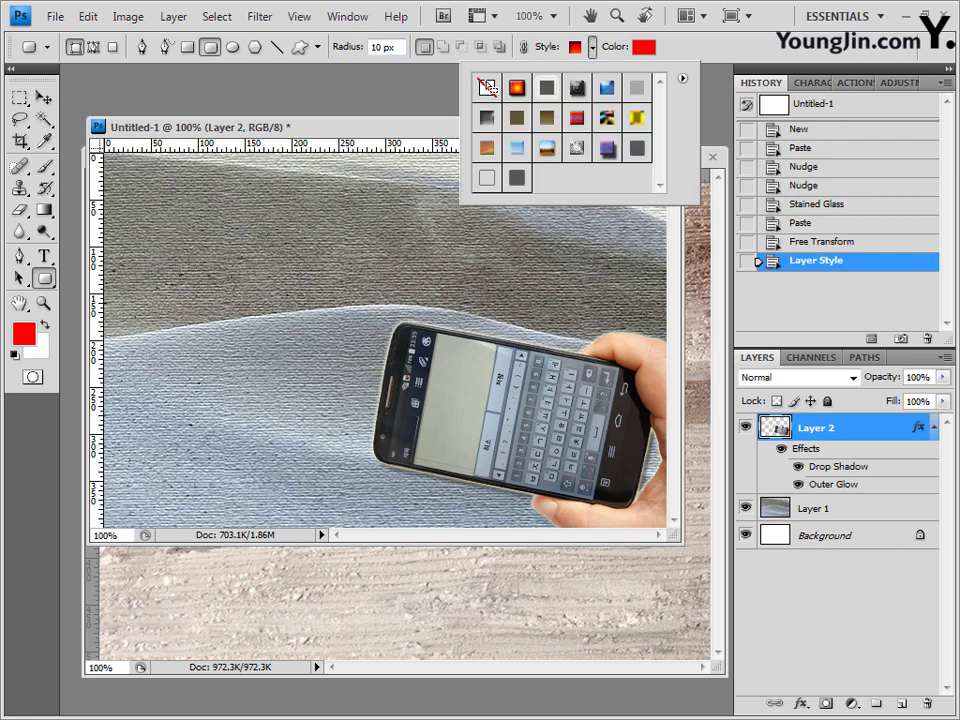
left_click(487, 89)
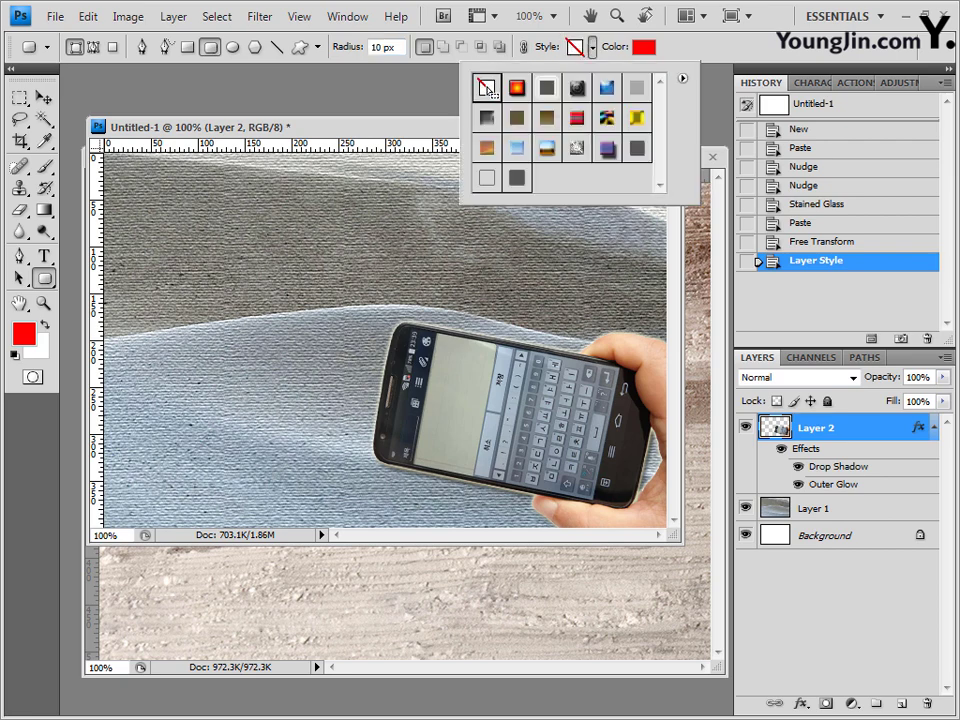
left_click(405, 128)
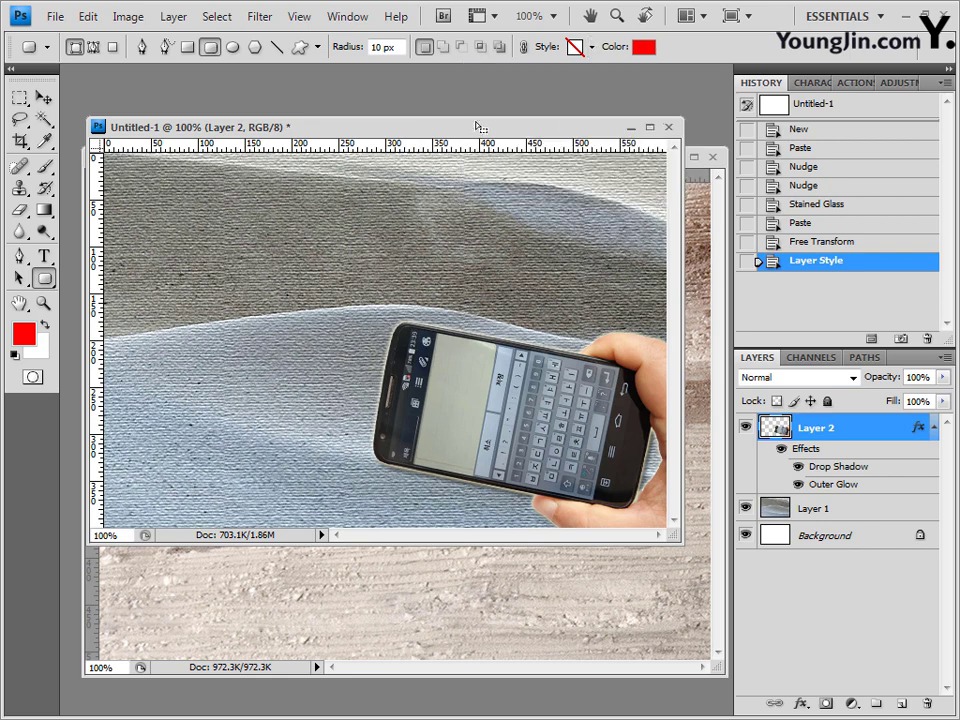
Step: Set the shape color to dark brown and draw a rounded rectangle about 240 x 150 px over the phone
left_click(643, 47)
left_click(540, 523)
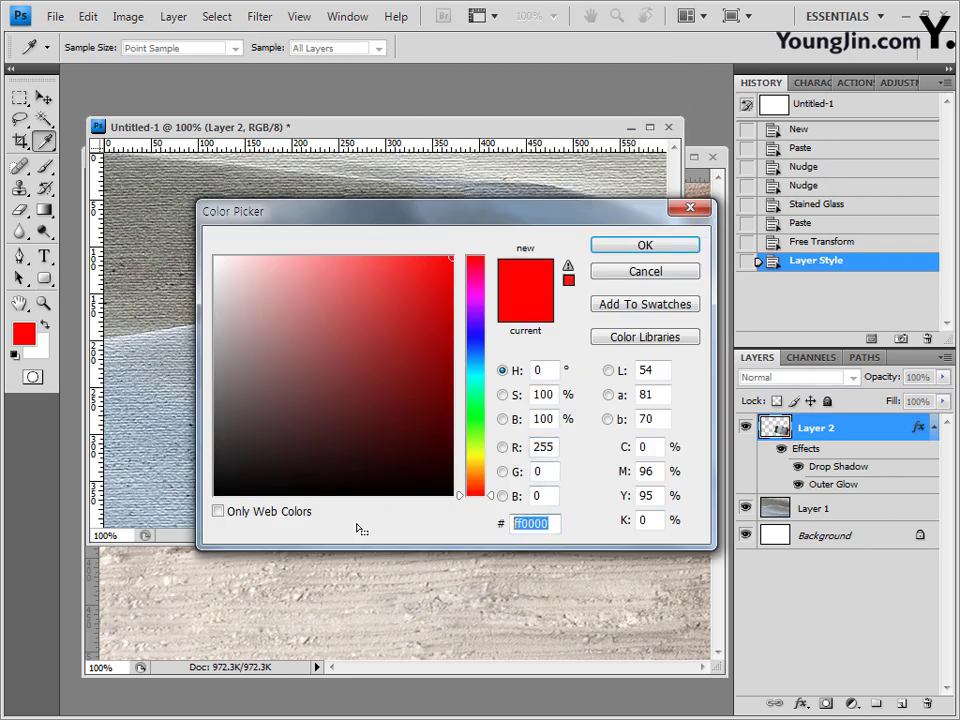
left_click(690, 253)
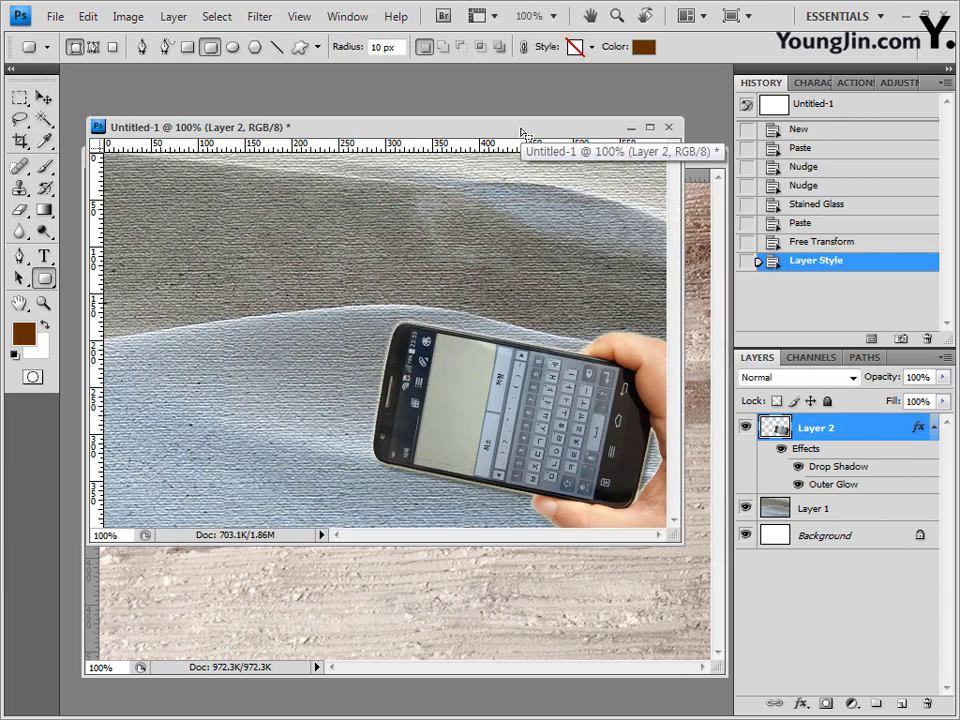
left_click_drag(409, 323, 634, 463)
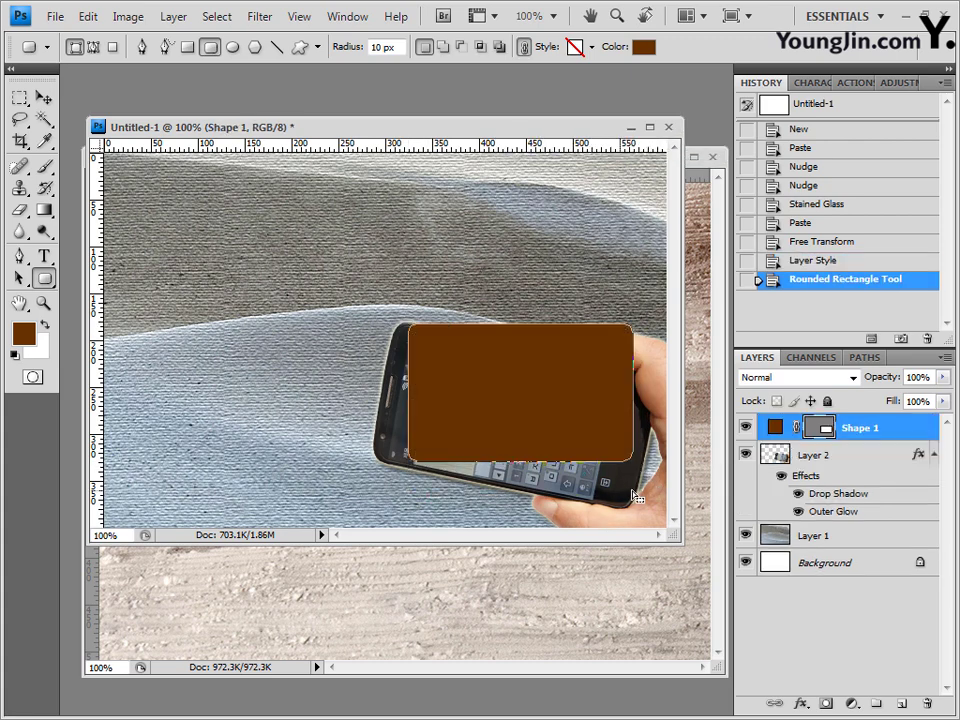
Step: Transform the brown rectangle to cover the phone's screen, rotated 11.3° and scaled to 93.6% width and 99.1% height
key("ctrl+t")
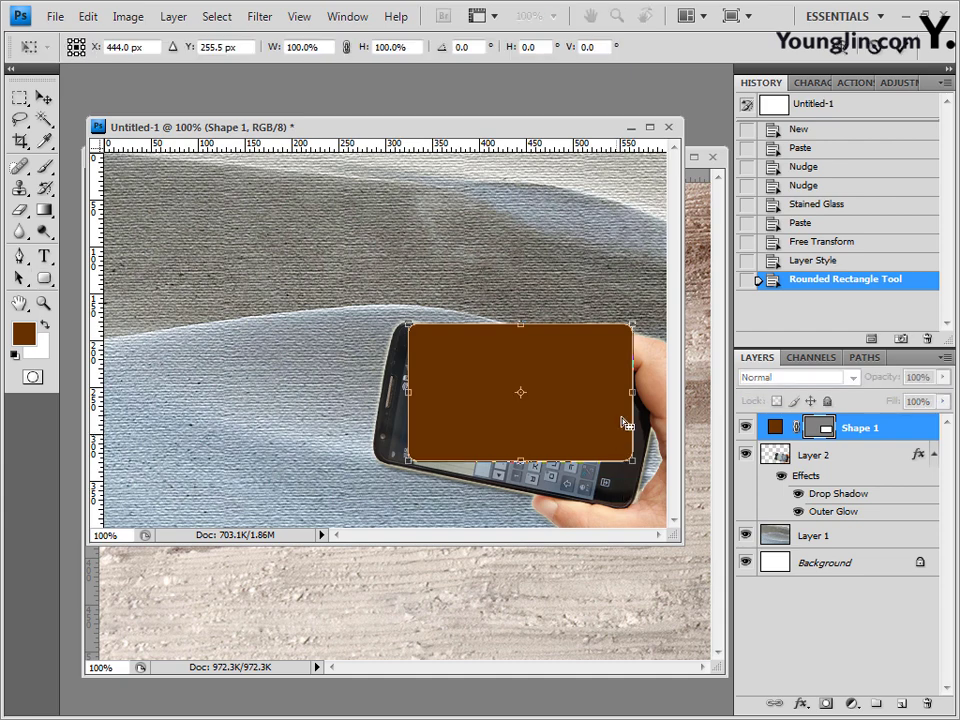
left_click_drag(646, 310, 657, 328)
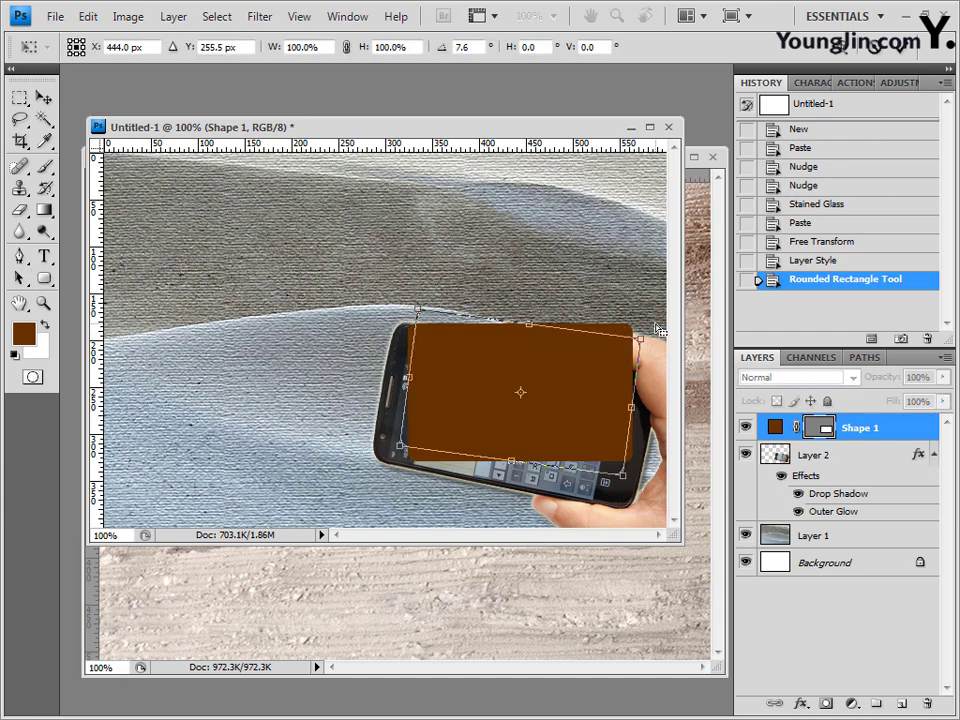
left_click_drag(580, 395, 576, 423)
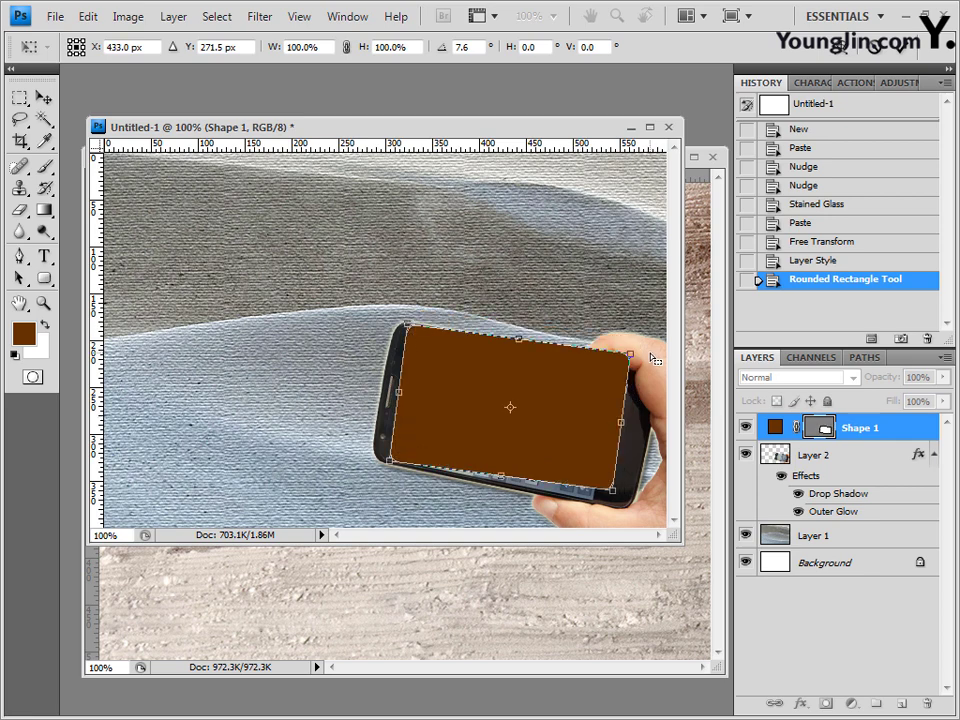
left_click_drag(648, 350, 653, 366)
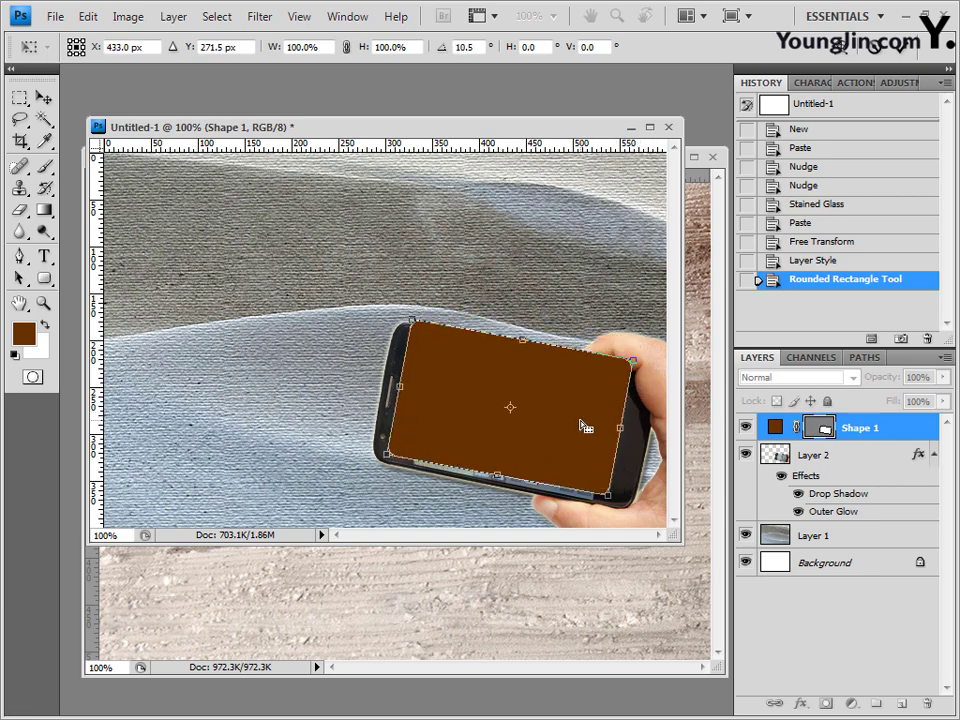
left_click_drag(620, 427, 606, 433)
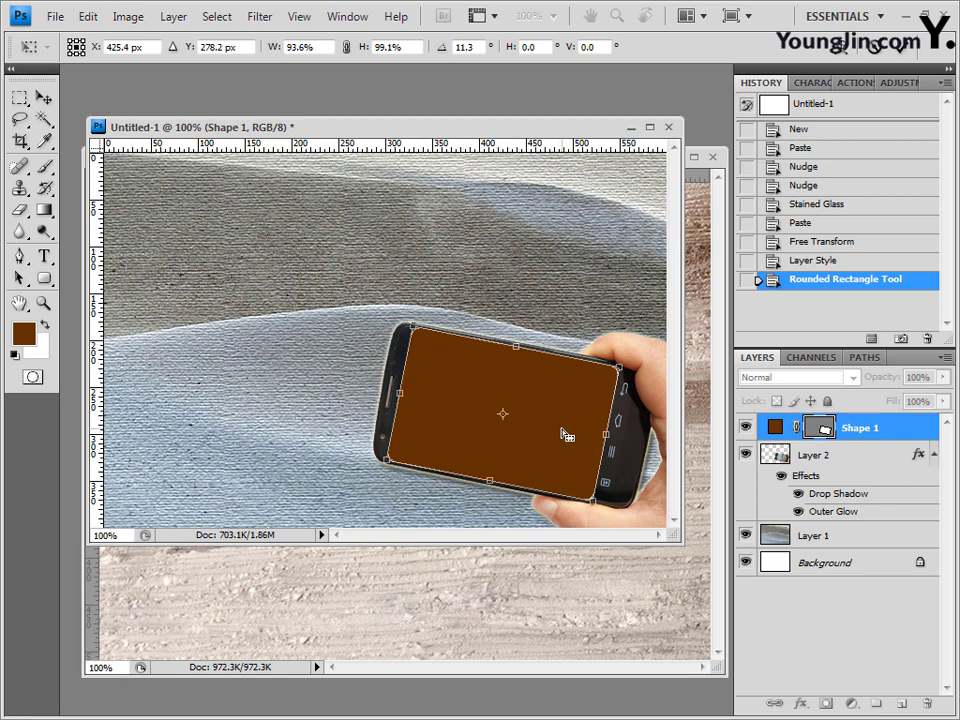
key("Return")
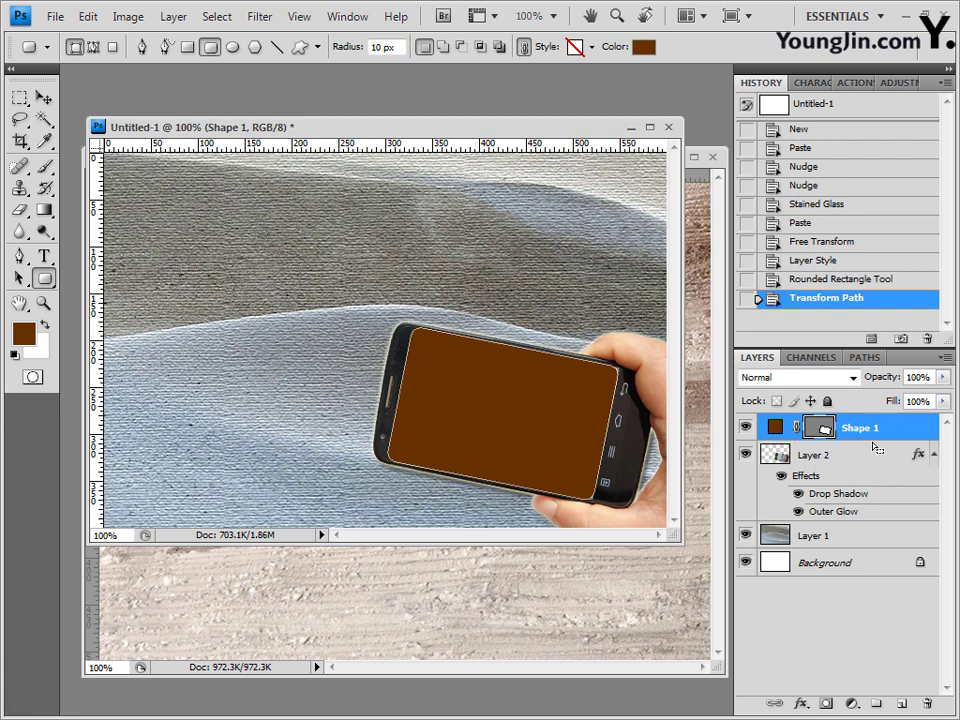
Step: Add a Multiply Inner Shadow to the brown screen shape at 75% opacity, 120° angle, 5 px distance and 5 px size
left_click(804, 701)
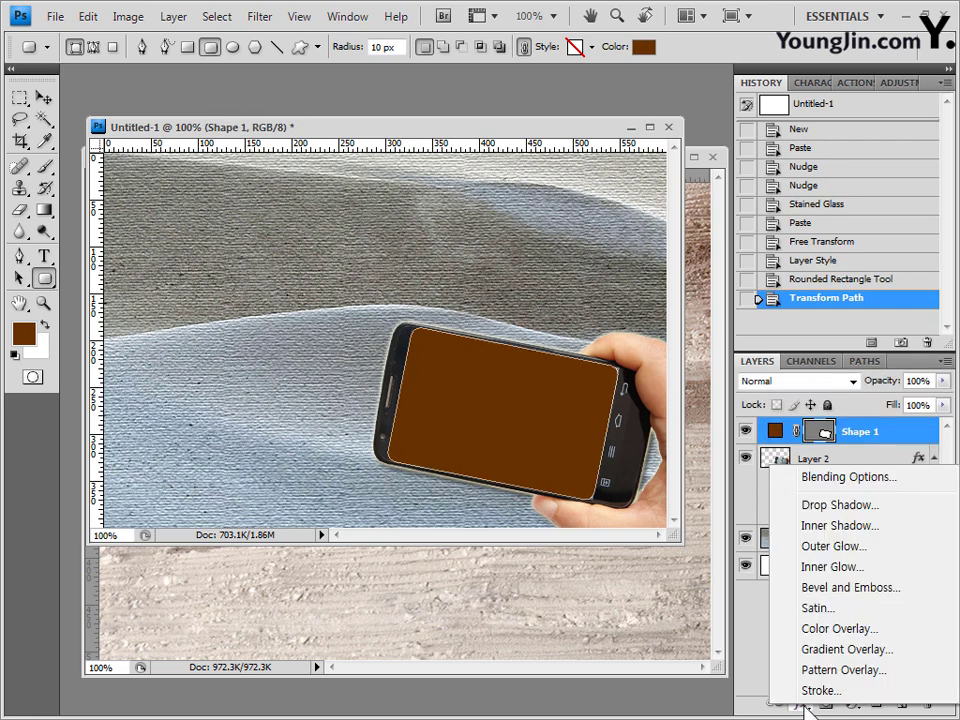
left_click(843, 527)
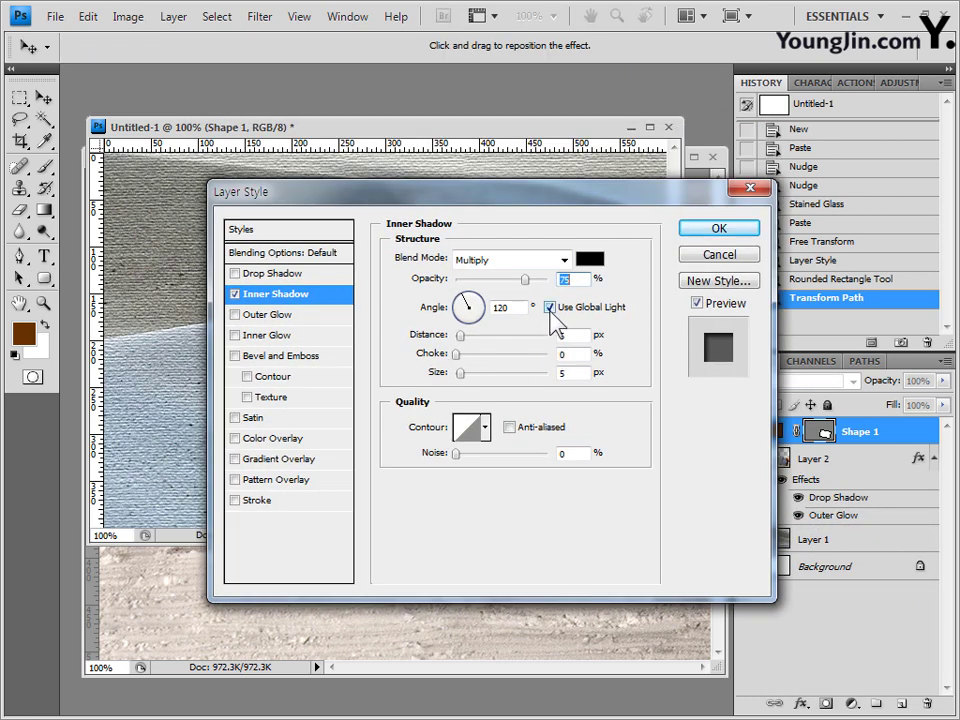
left_click_drag(606, 200, 318, 200)
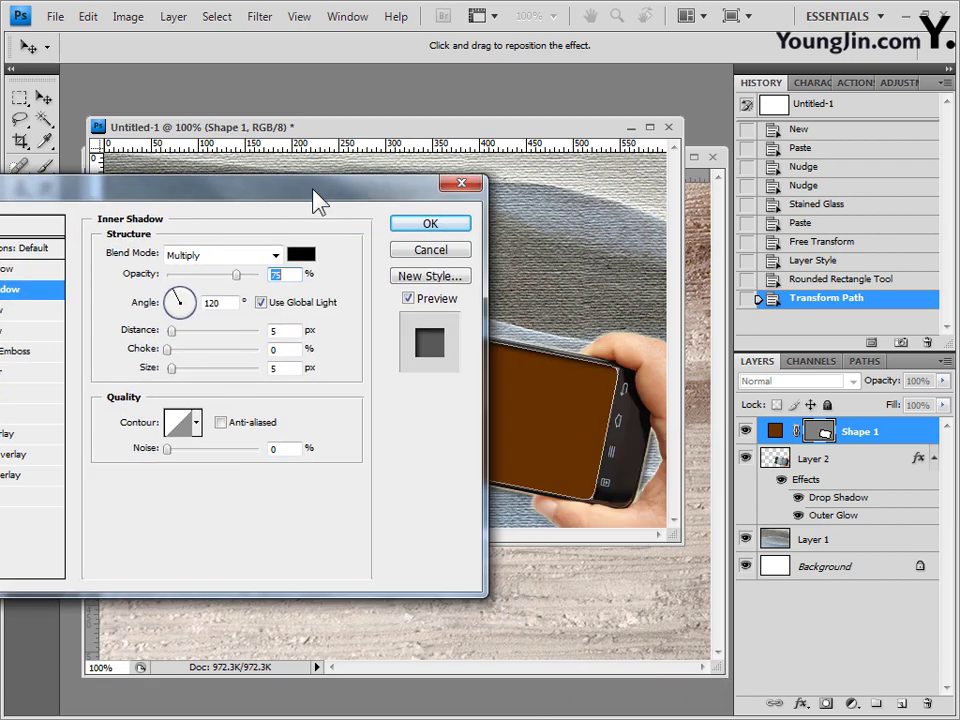
left_click(261, 302)
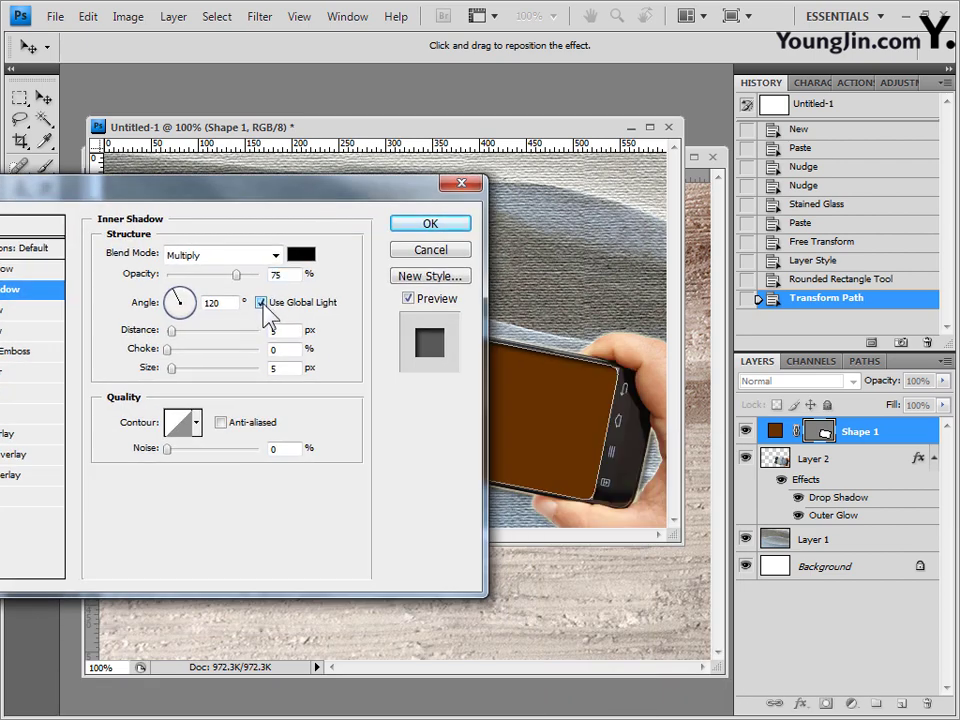
left_click_drag(336, 193, 686, 246)
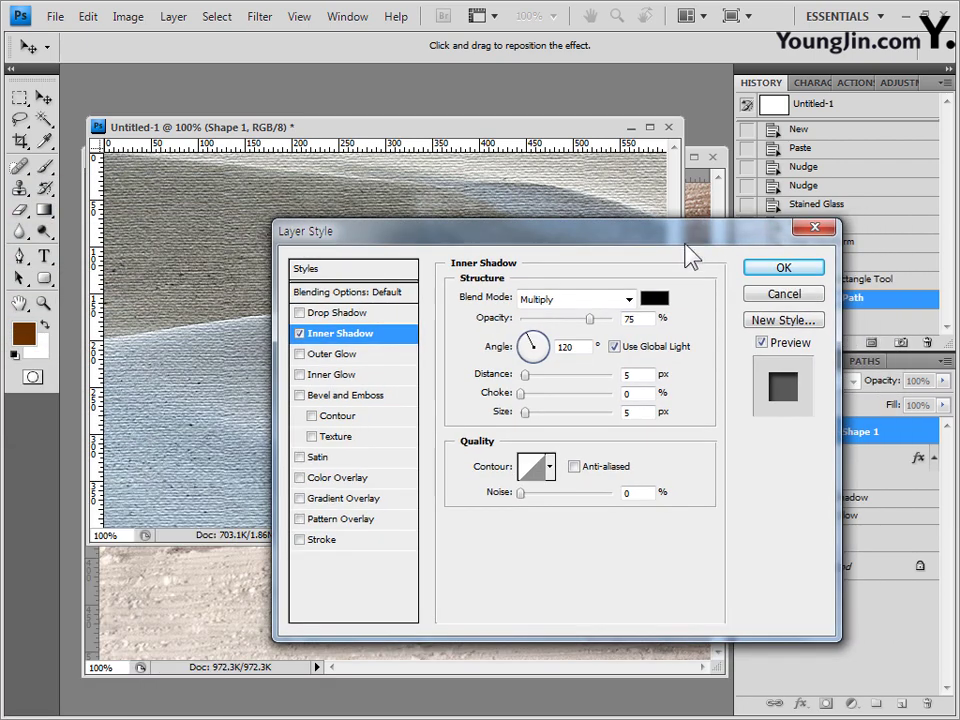
left_click(616, 348)
Step: Add a 3 px white (ffffff) outside Stroke to the screen shape and apply the layer style
left_click(320, 539)
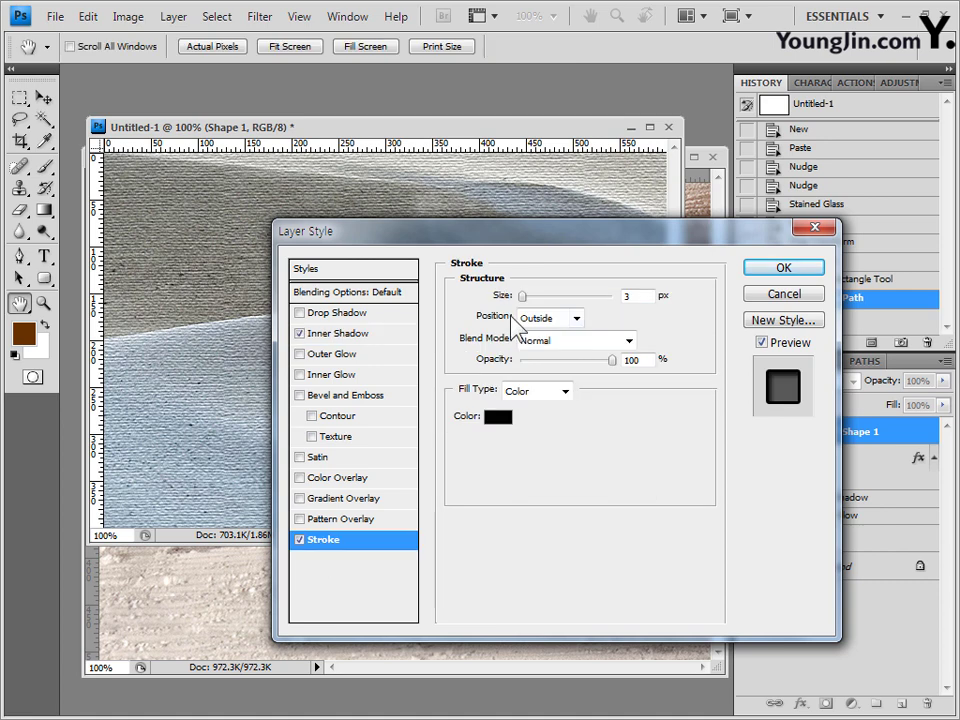
left_click(640, 295)
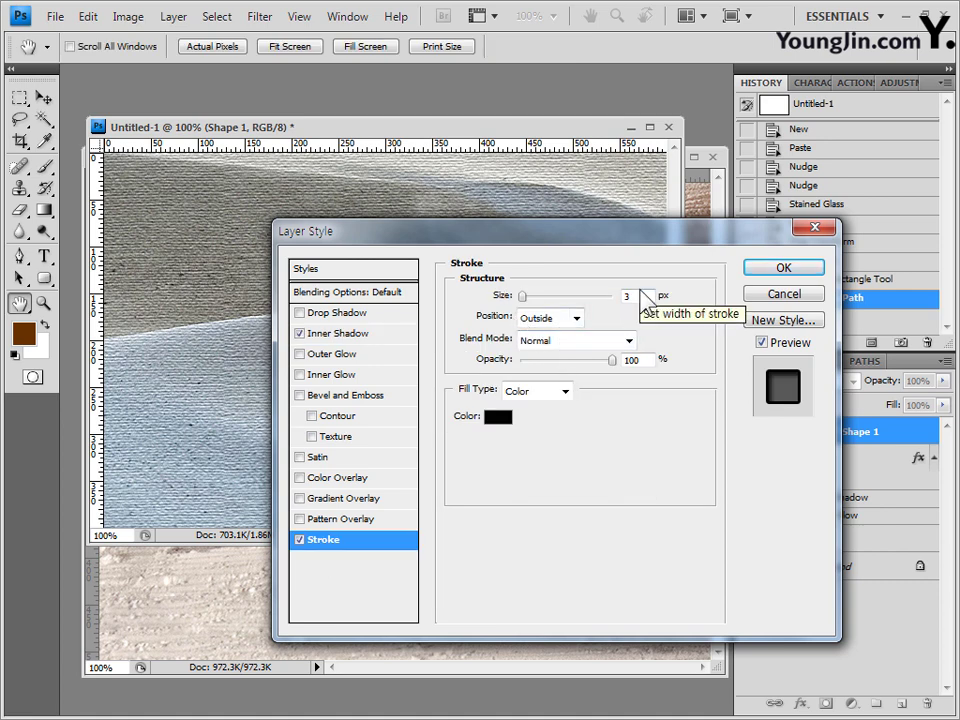
left_click(498, 417)
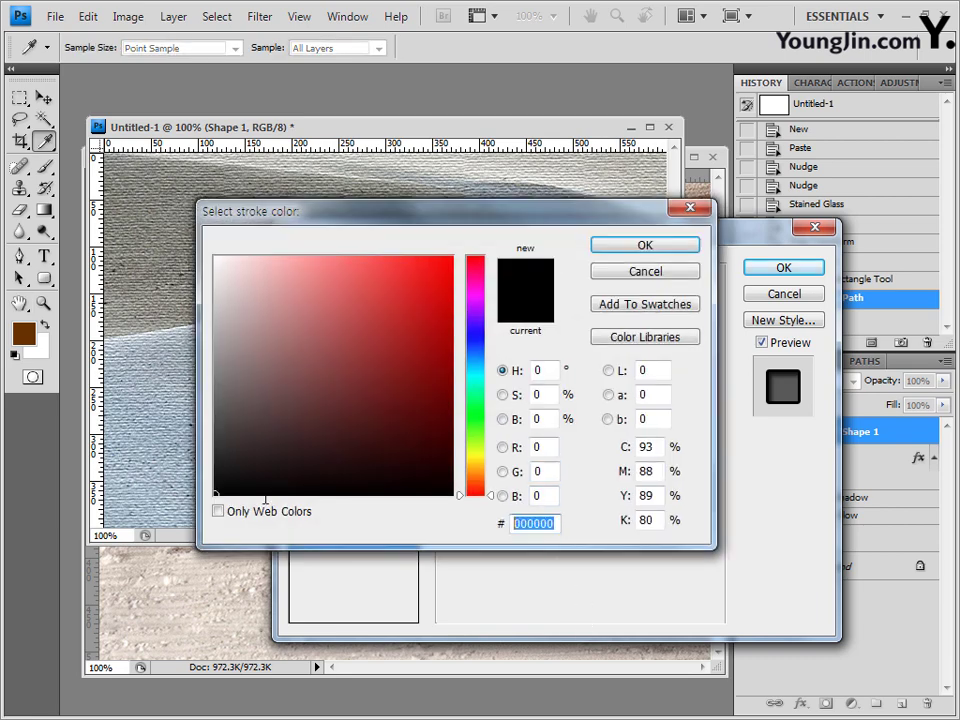
type("ffffff")
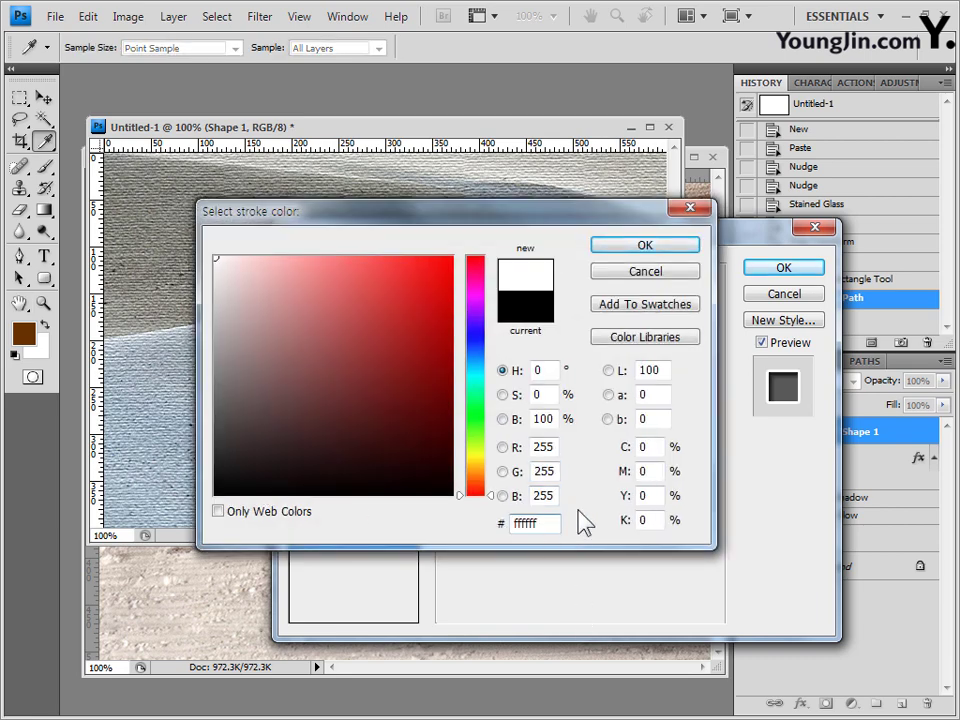
left_click(660, 248)
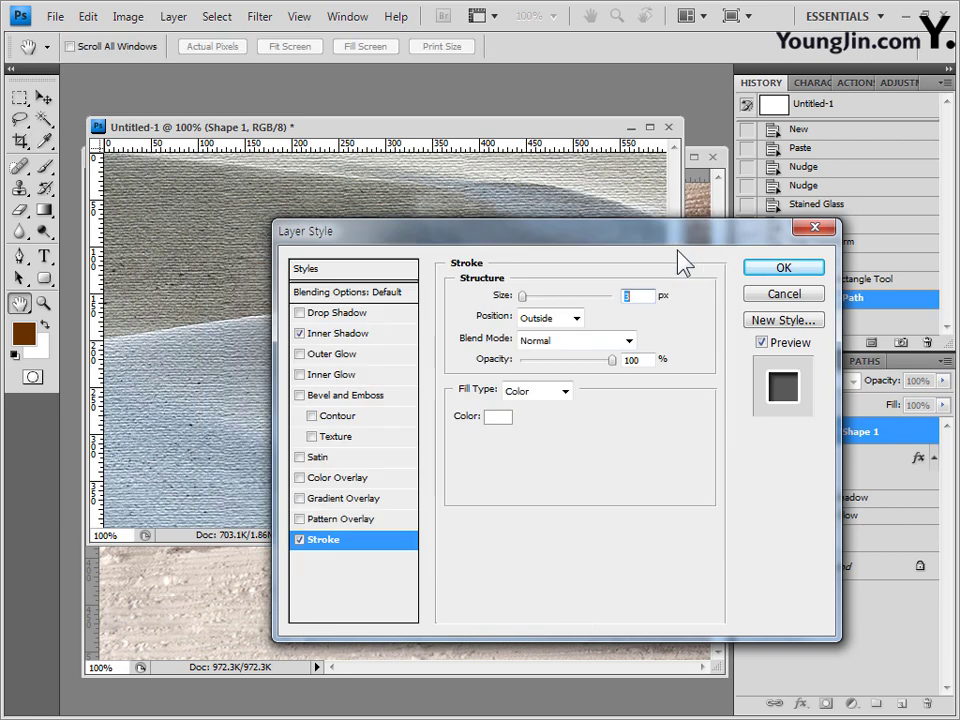
left_click(787, 273)
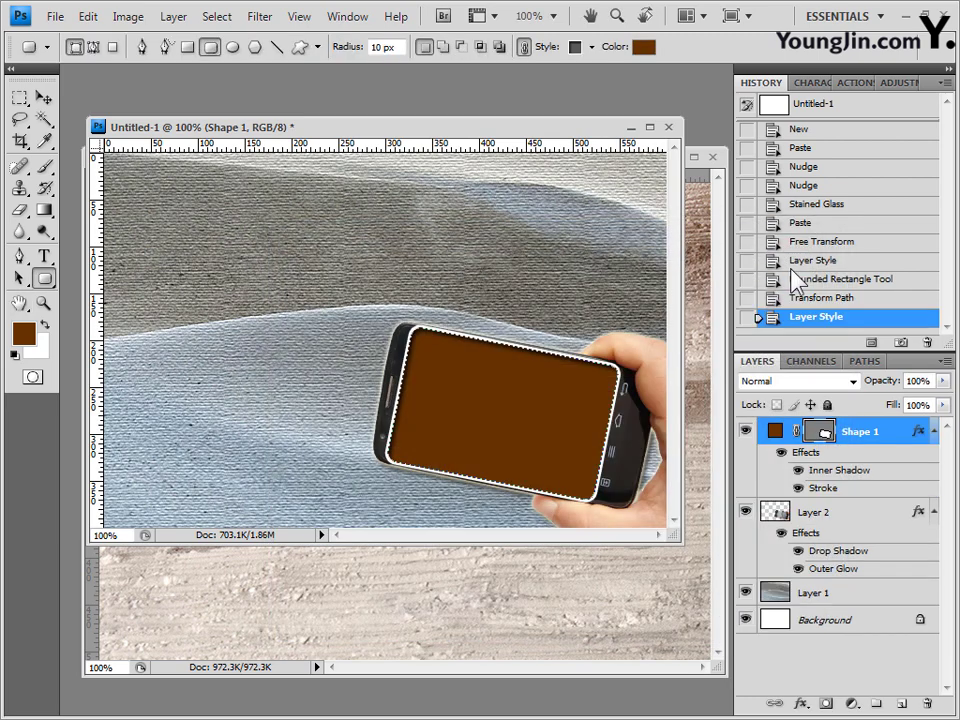
Step: Copy the entire 이벤트-3.jpg snowboarder photo and paste it above the Shape 1 layer in the untitled document
left_click(578, 667)
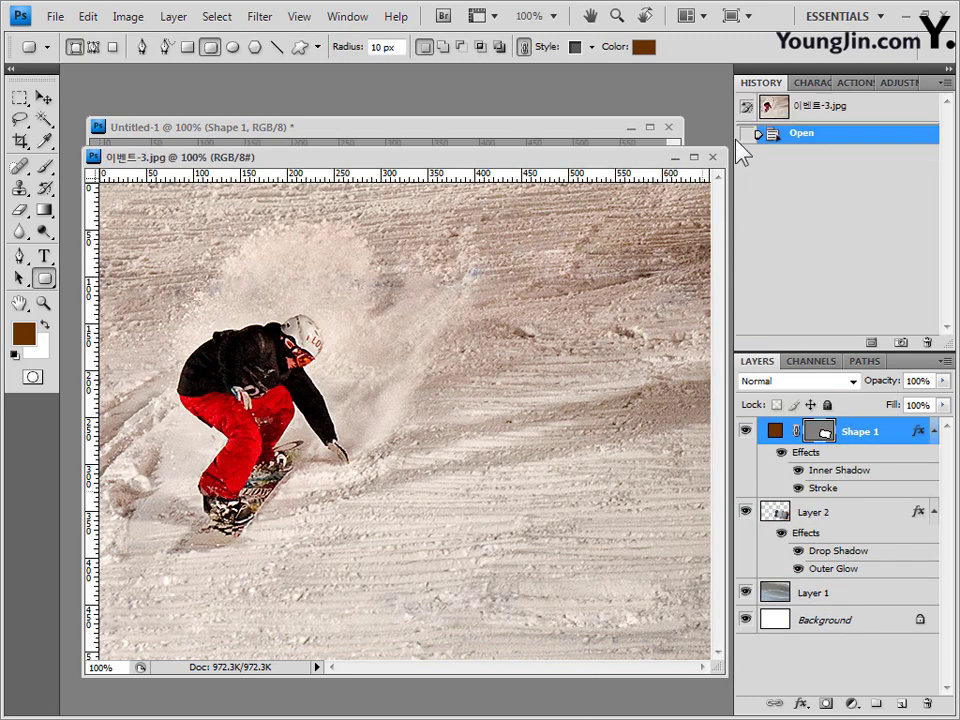
left_click_drag(506, 160, 512, 120)
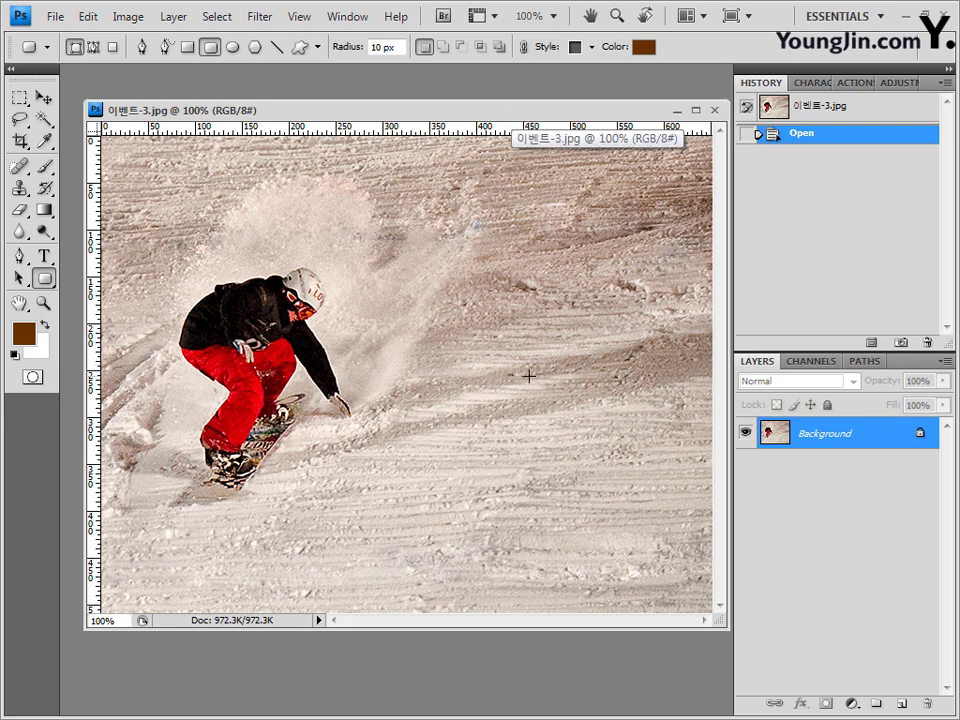
key("ctrl+a")
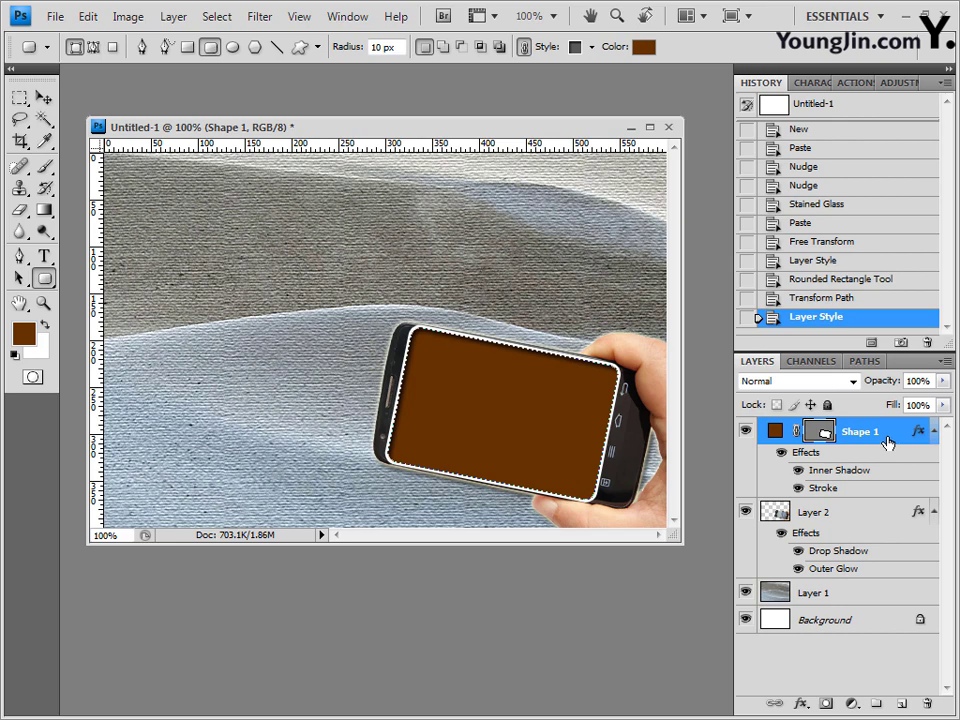
key("ctrl+v")
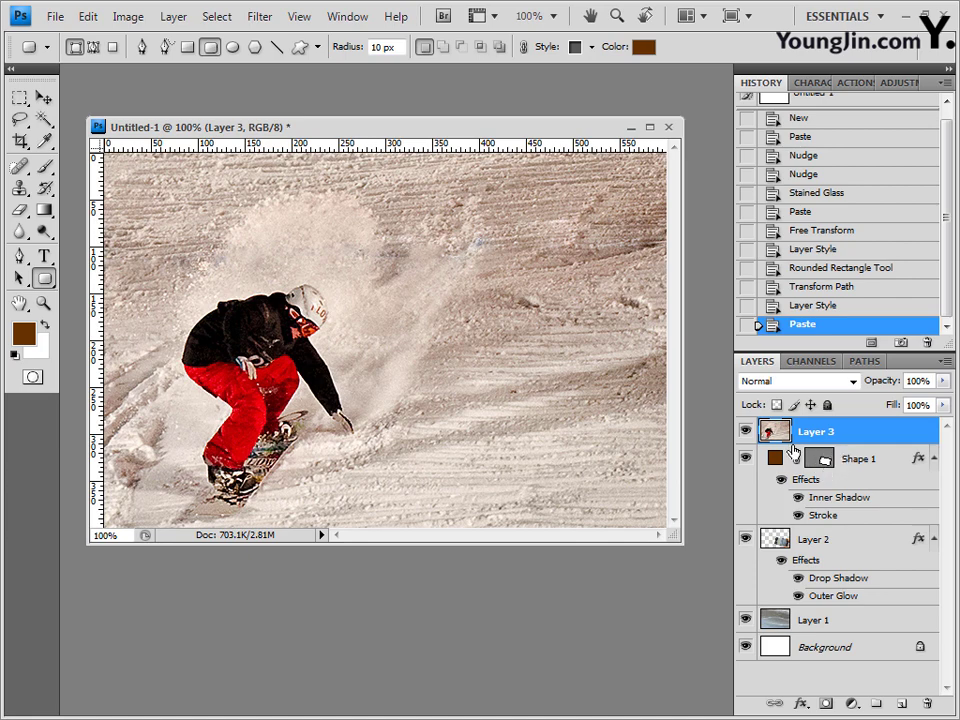
Step: Clip the pasted snowboarder layer to the rounded screen shape beneath it
left_click_drag(818, 458, 849, 470)
key("alt")
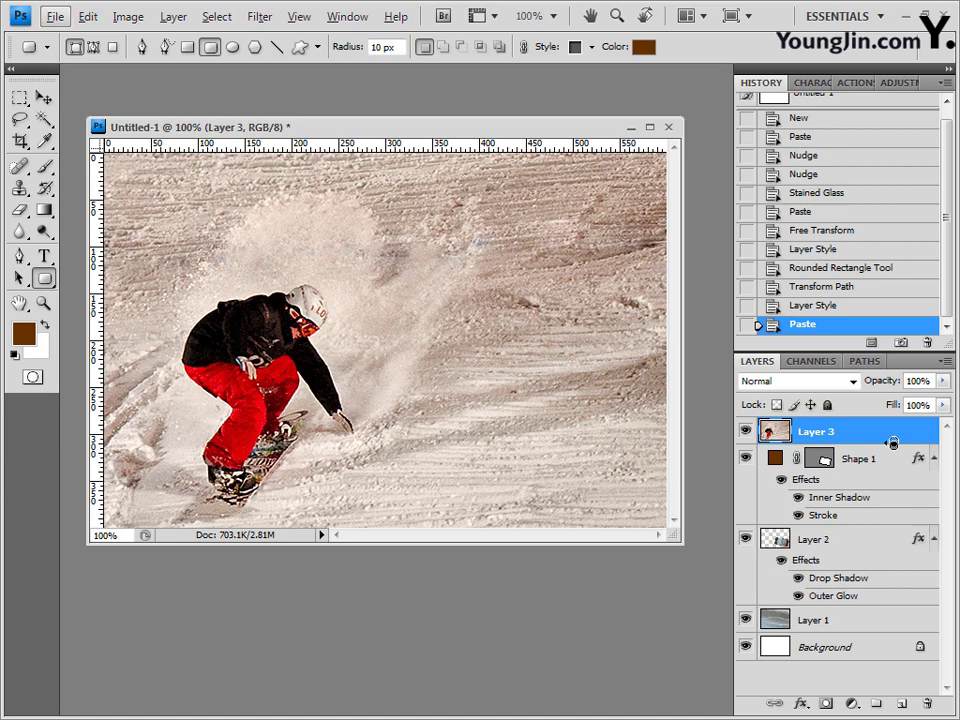
left_click(893, 443, "alt")
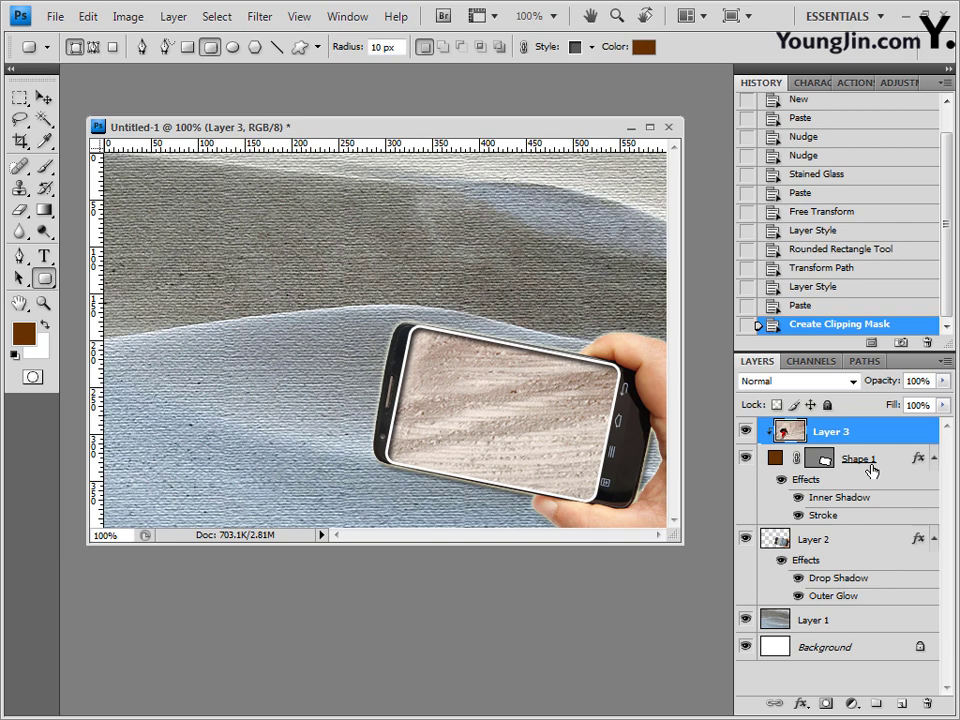
Step: Scale the snowboarder photo to 42.7%, rotate it 11.0° and position it to fill the phone's screen
key("ctrl+t")
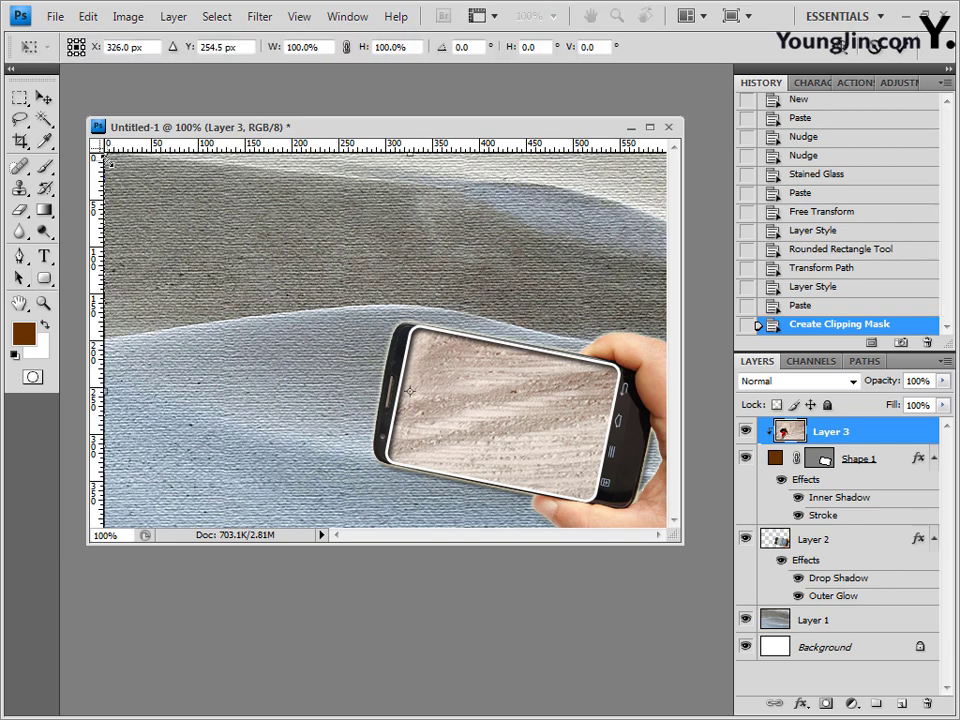
left_click_drag(110, 158, 333, 290)
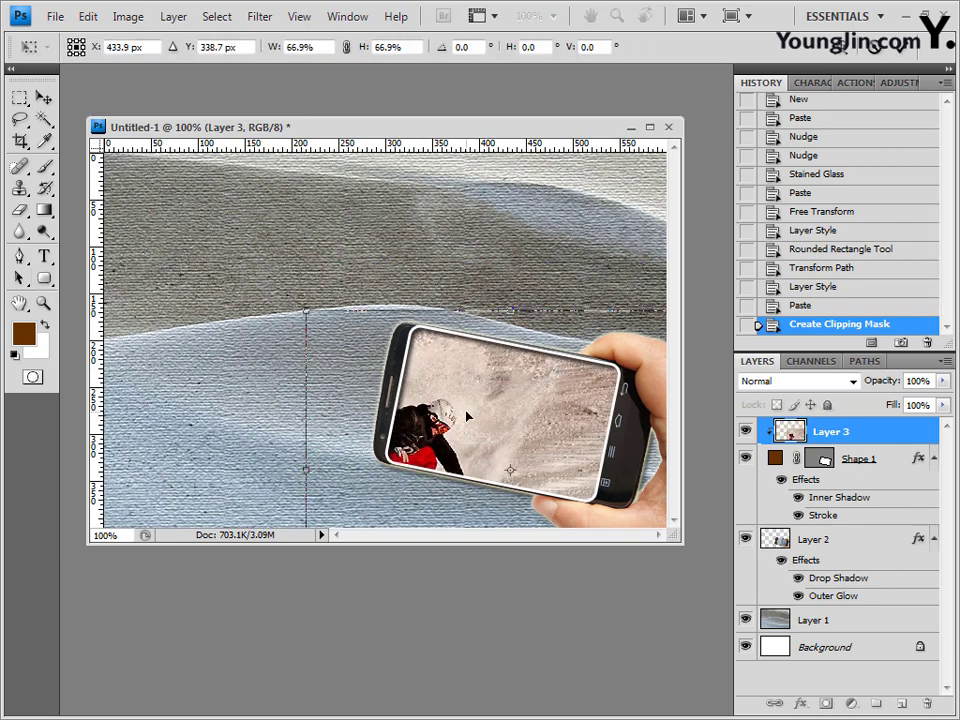
left_click_drag(493, 394, 497, 379)
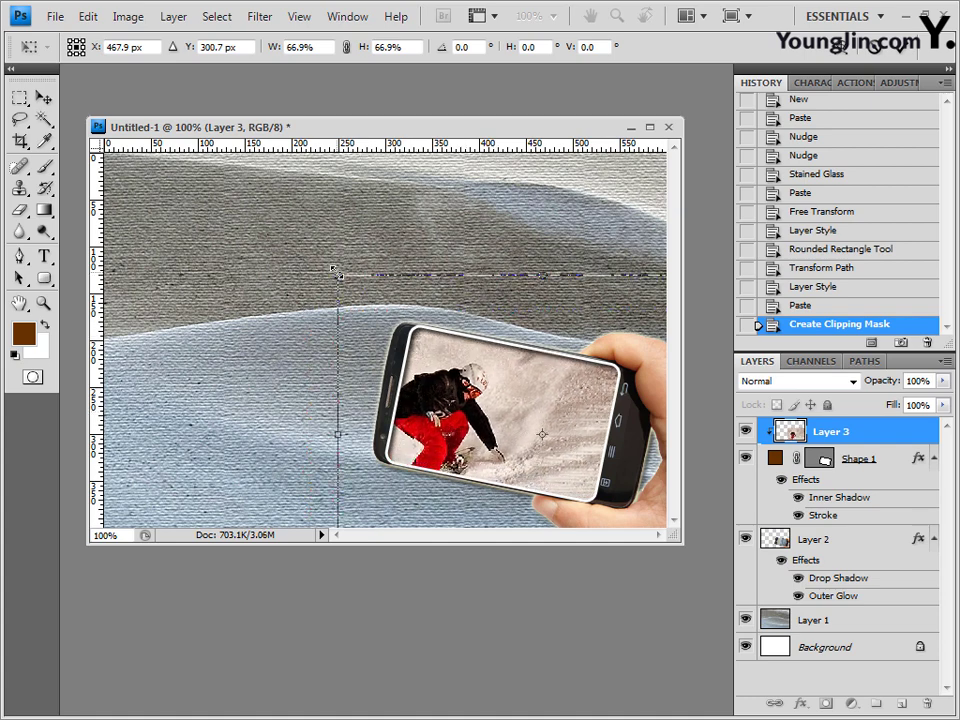
left_click_drag(365, 307, 388, 316)
left_click_drag(469, 438, 447, 405)
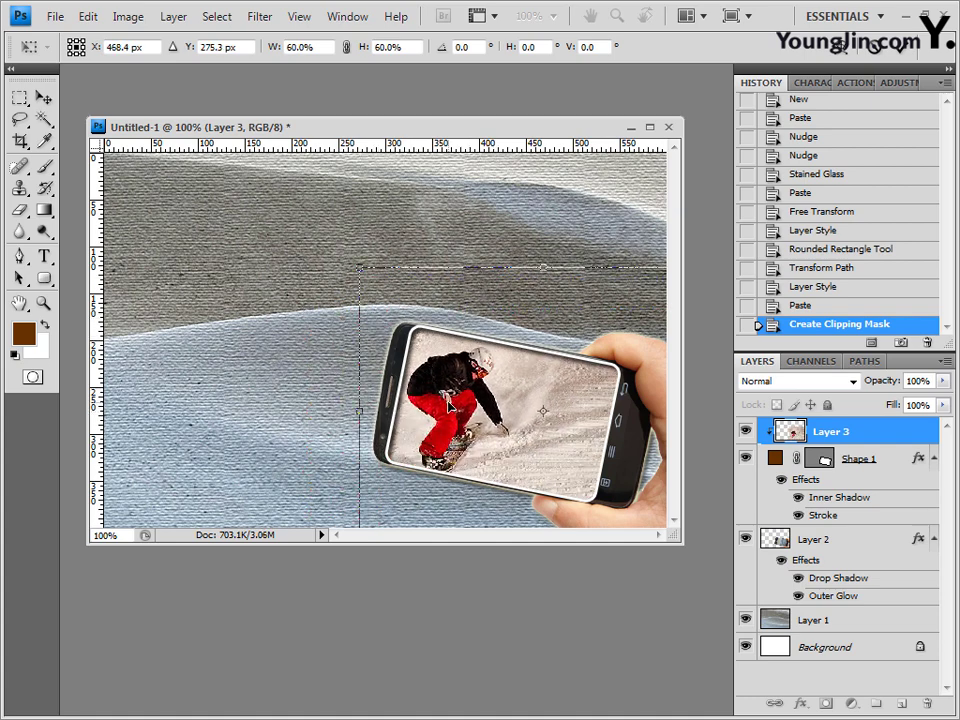
left_click_drag(359, 268, 376, 296)
left_click_drag(487, 417, 484, 403)
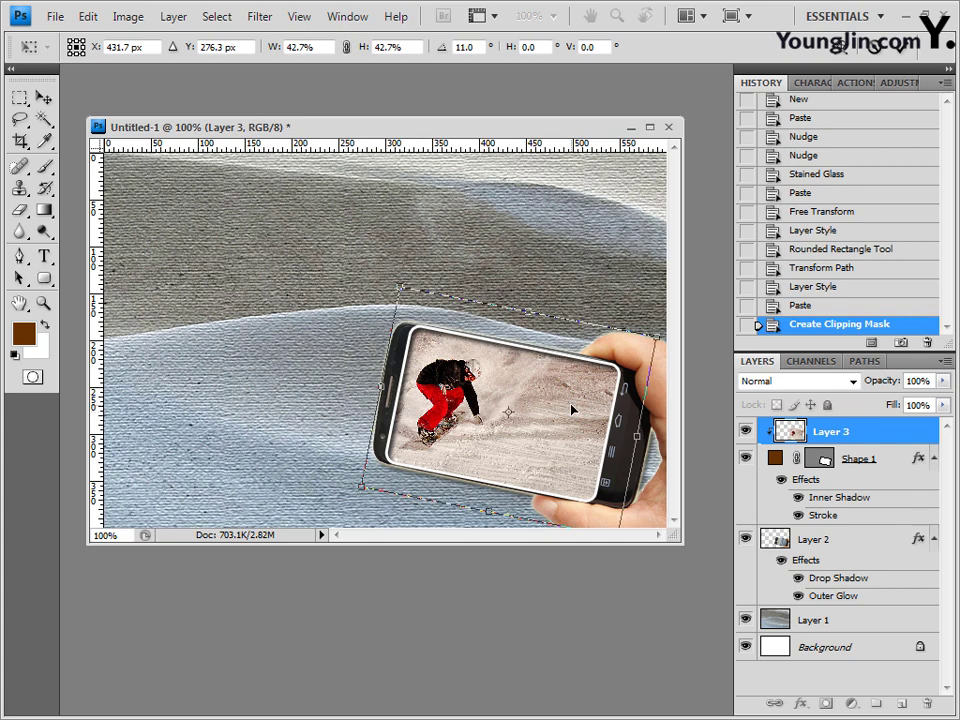
key("Return")
key("u")
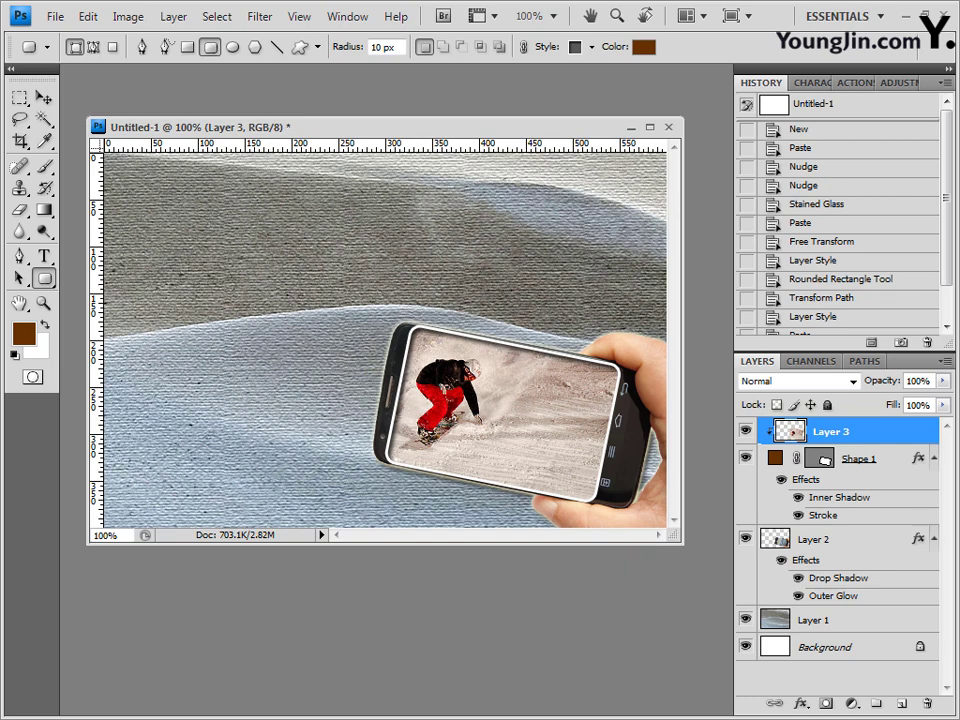
Step: Apply a black Multiply Satin effect to the snowboarder layer with 50% opacity, 19° angle, 11 px distance and 14 px size
left_click(801, 703)
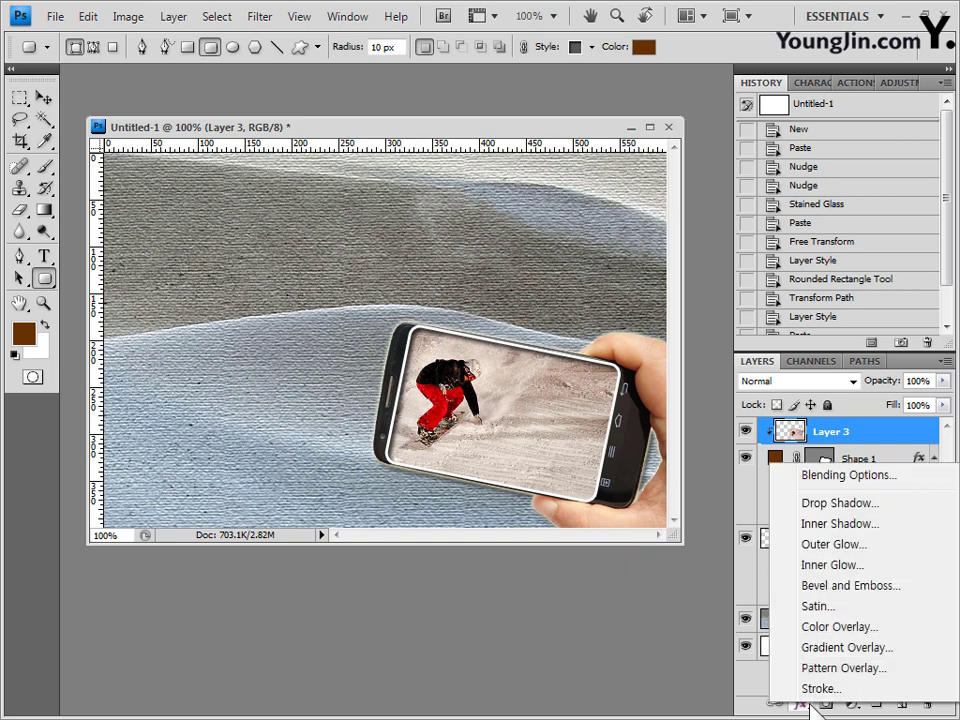
left_click(834, 606)
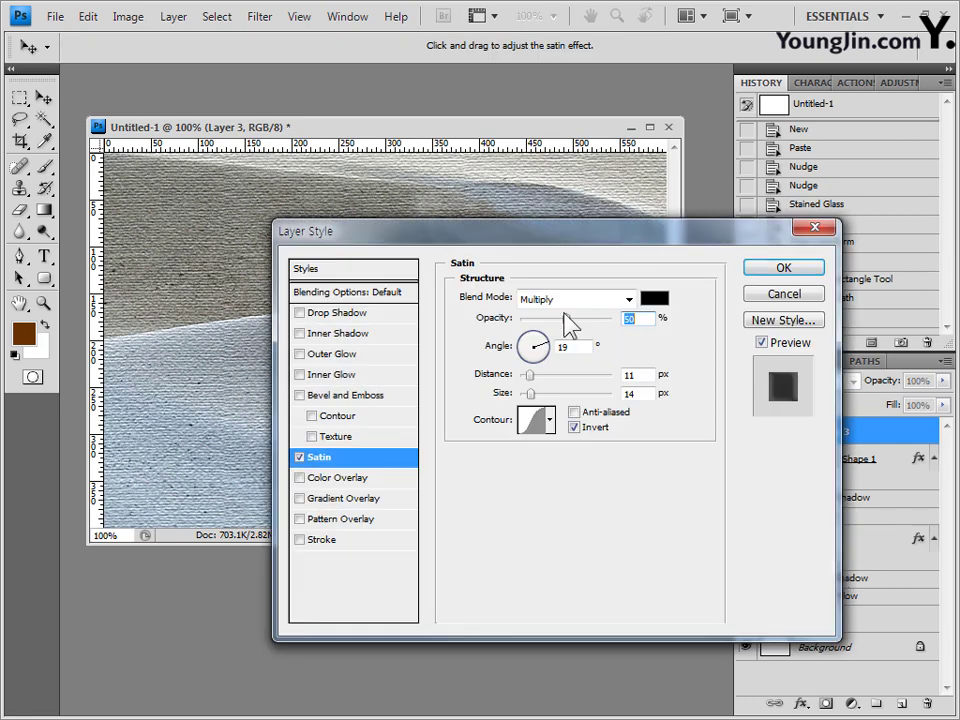
left_click(784, 268)
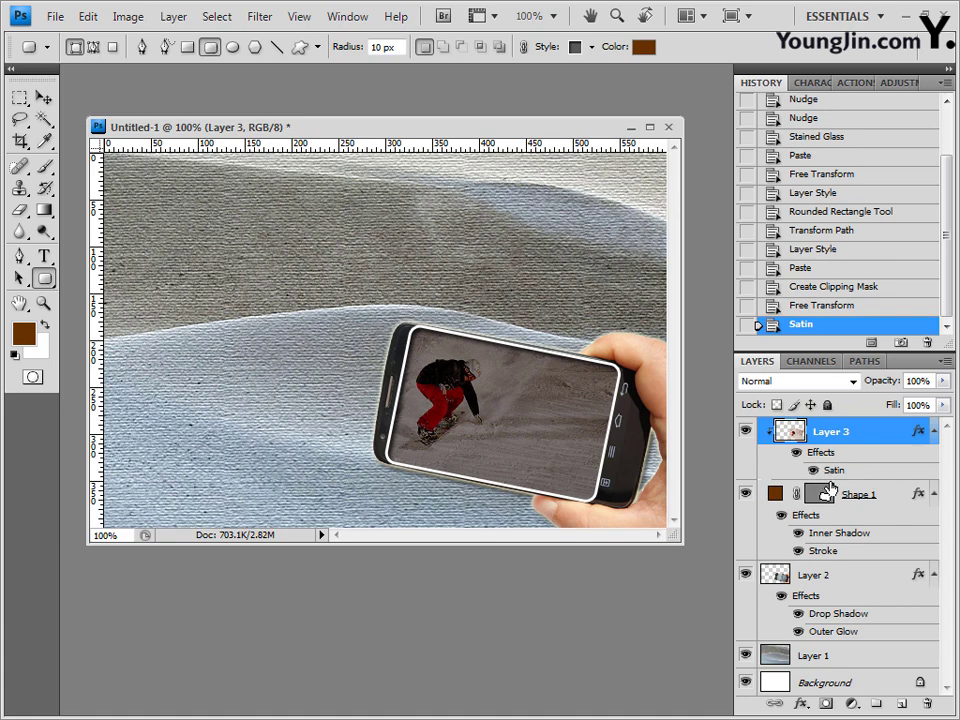
left_click_drag(578, 127, 580, 119)
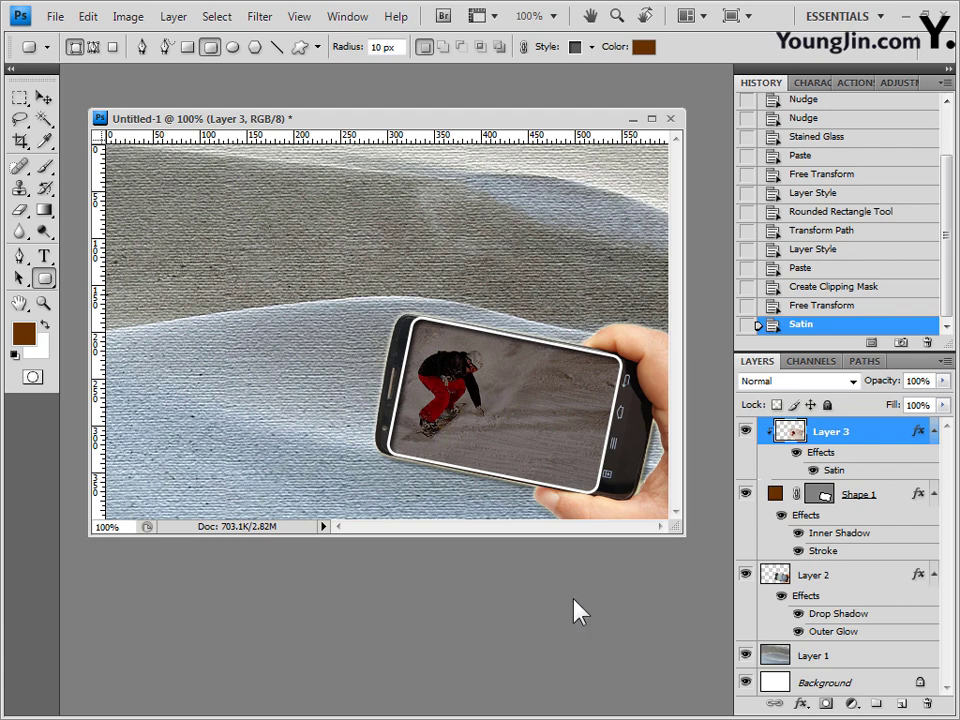
Step: Close the finished phone composite and create a floating 600 x 400 pixel RGB document at 72 pixels/inch with a white background
key("ctrl+w")
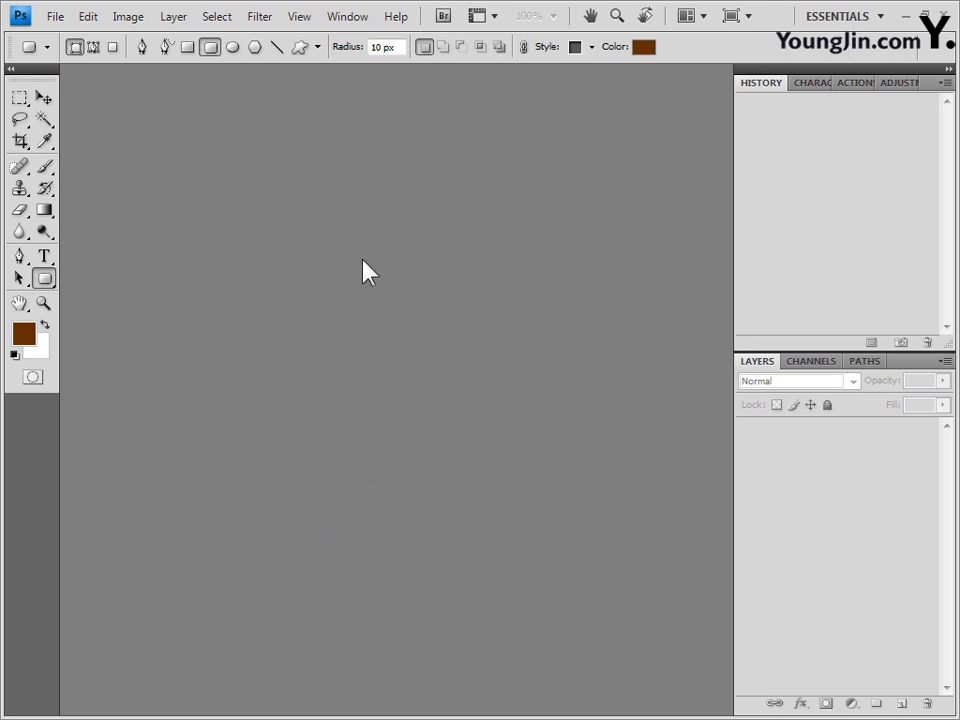
key("ctrl+n")
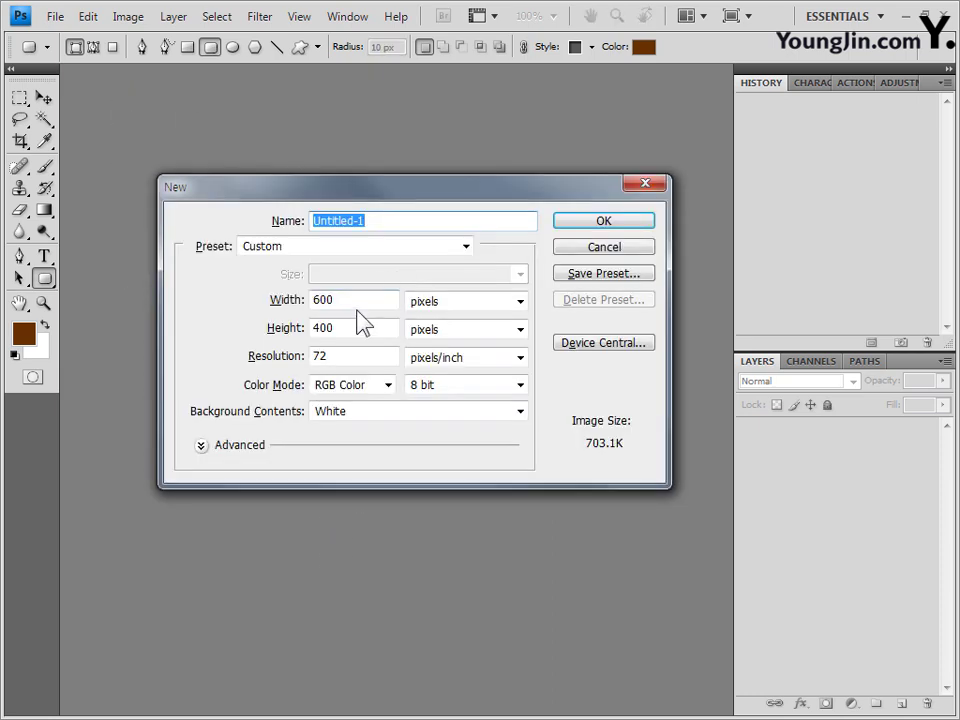
left_click(358, 328)
left_click(368, 356)
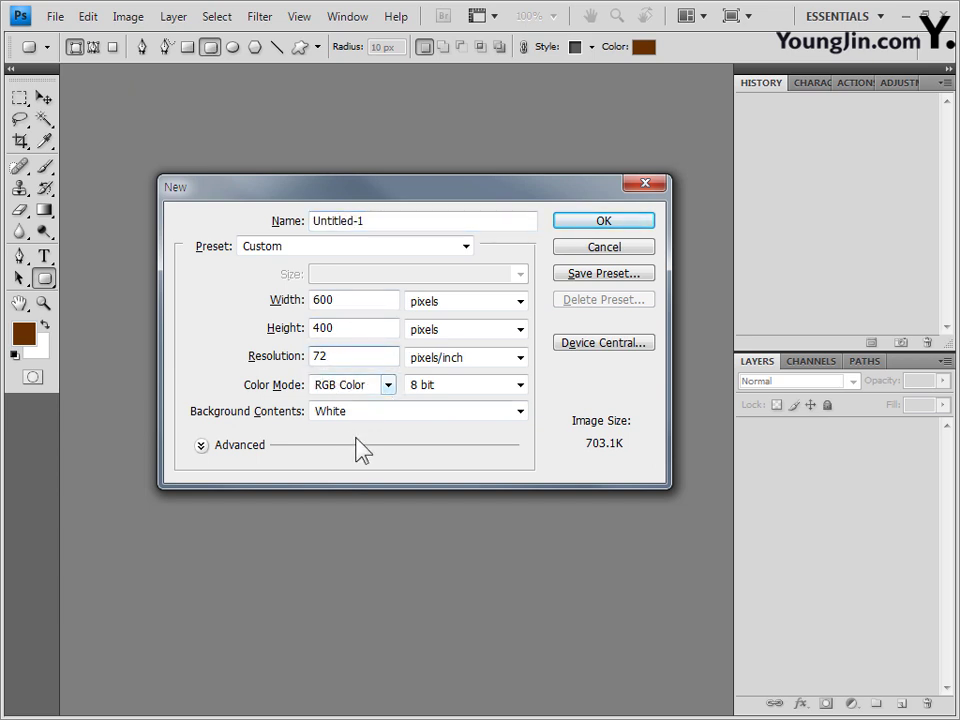
left_click(631, 224)
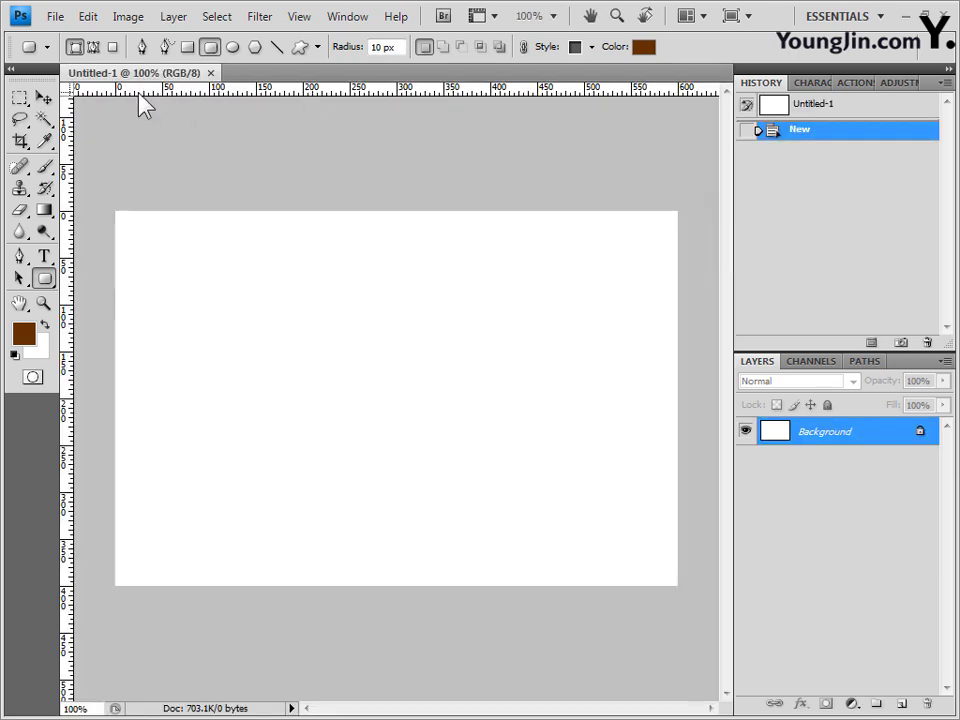
left_click_drag(146, 84, 167, 161)
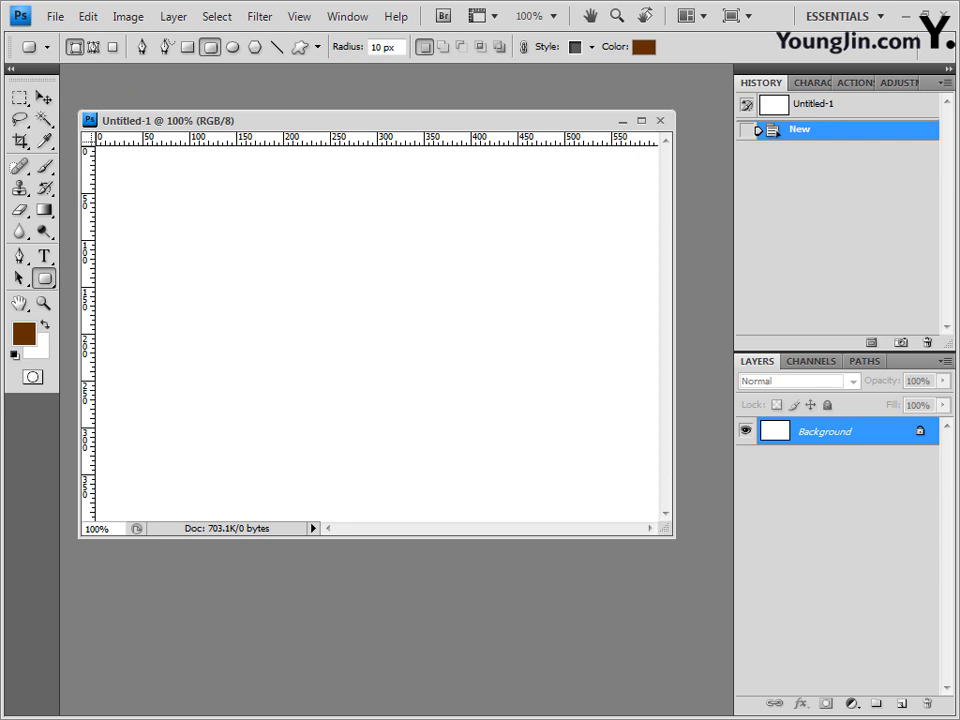
Step: Open 음식-1.jpg from the file explorer and float it in its own window over the new document
key("alt+Tab")
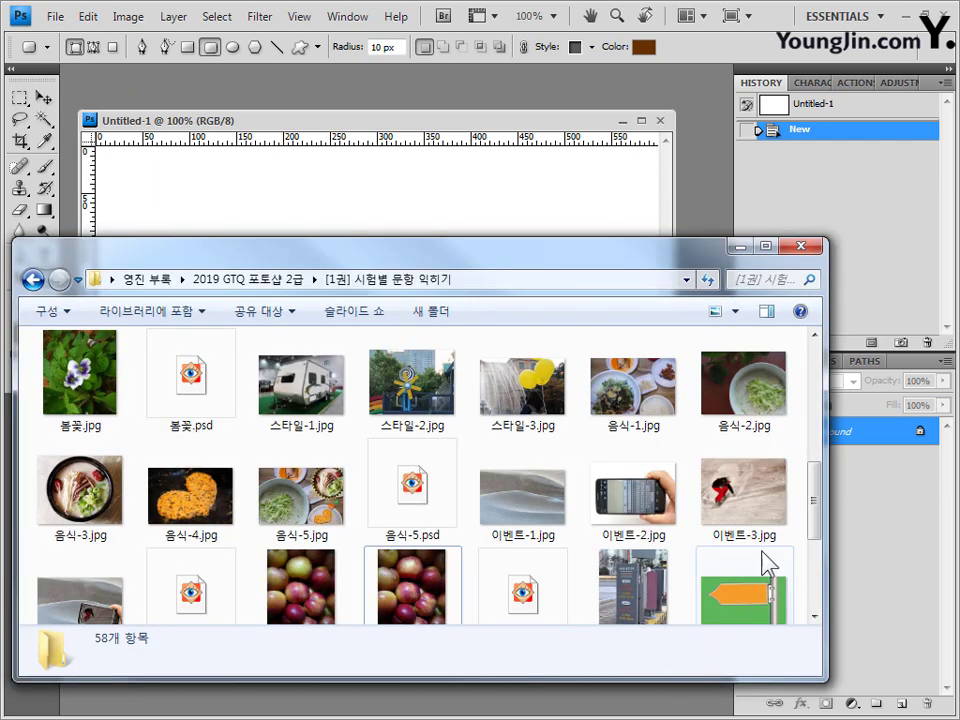
left_click_drag(617, 369, 398, 99)
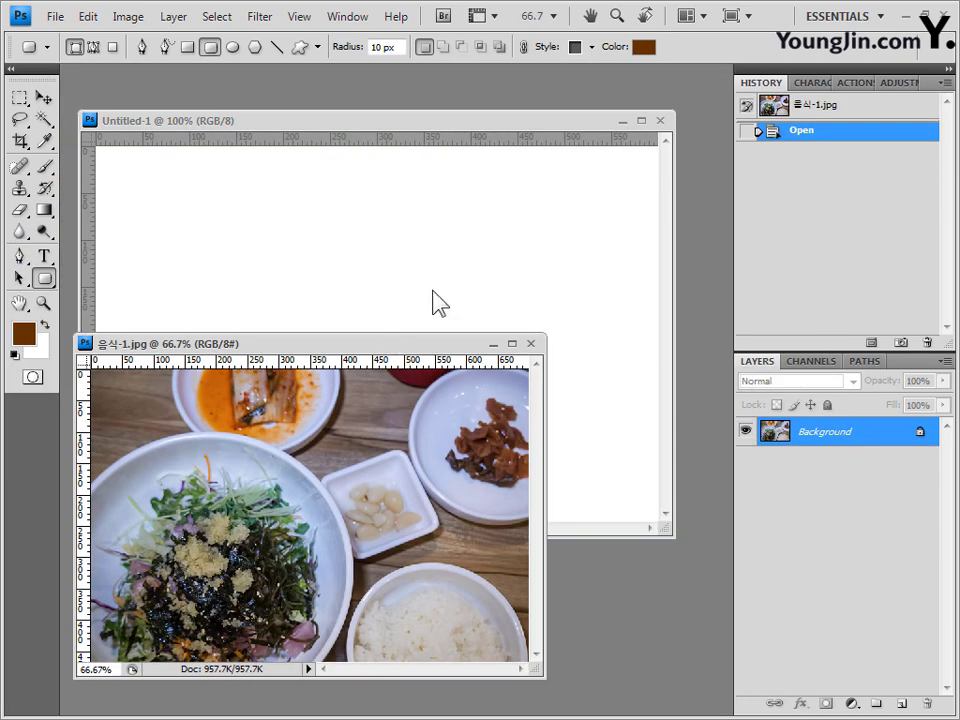
left_click_drag(398, 346, 455, 270)
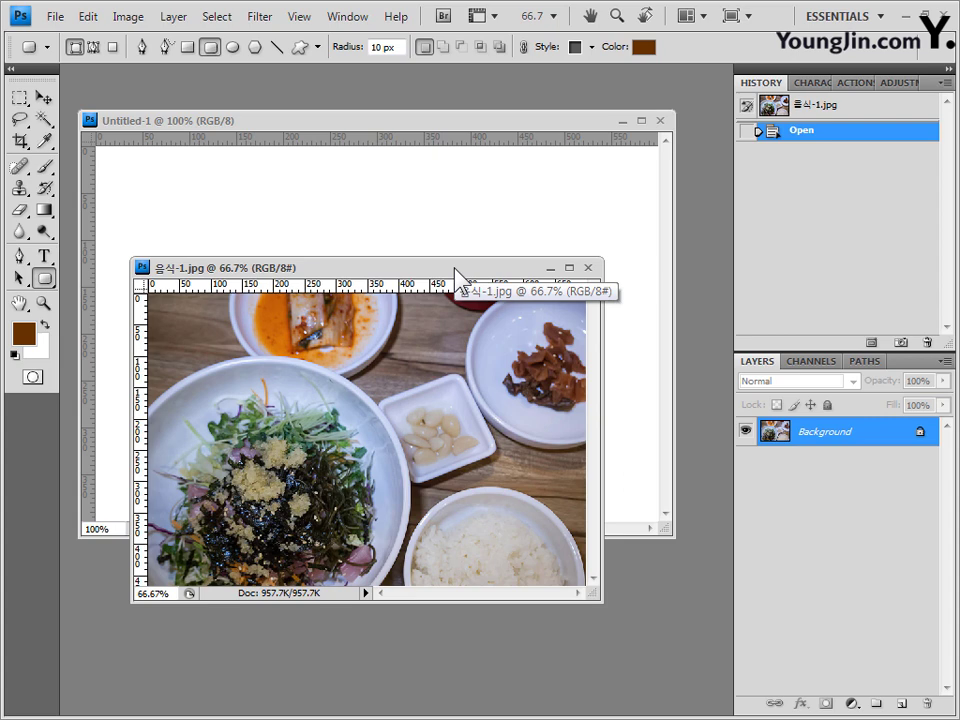
Step: Copy the whole 음식-1.jpg photo into the blank 600 x 400 document and close the source photo
key("ctrl+a")
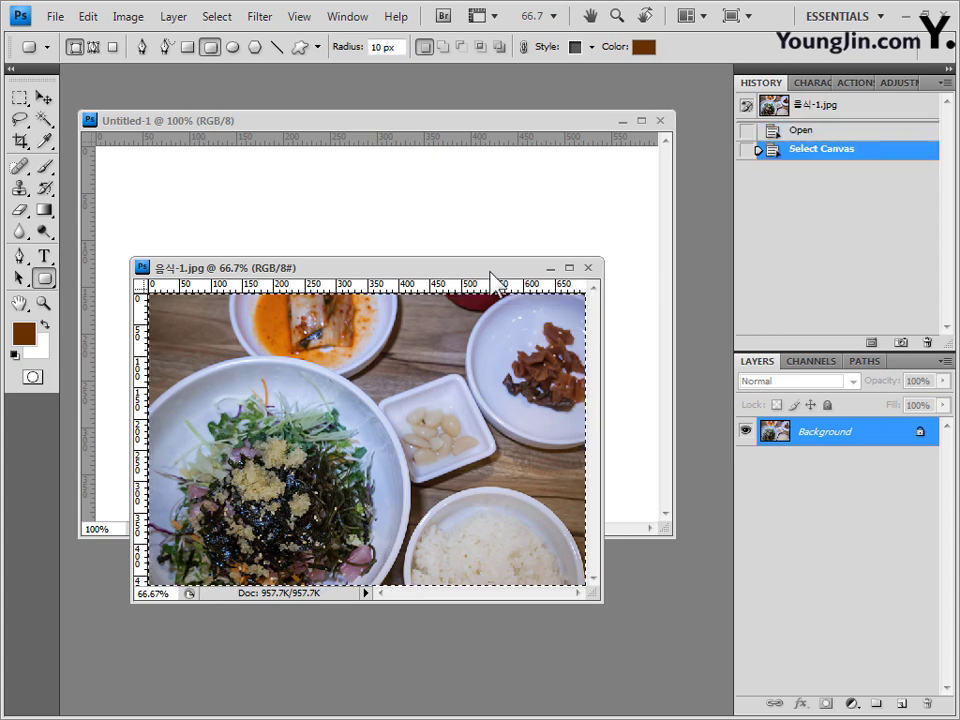
left_click(588, 268)
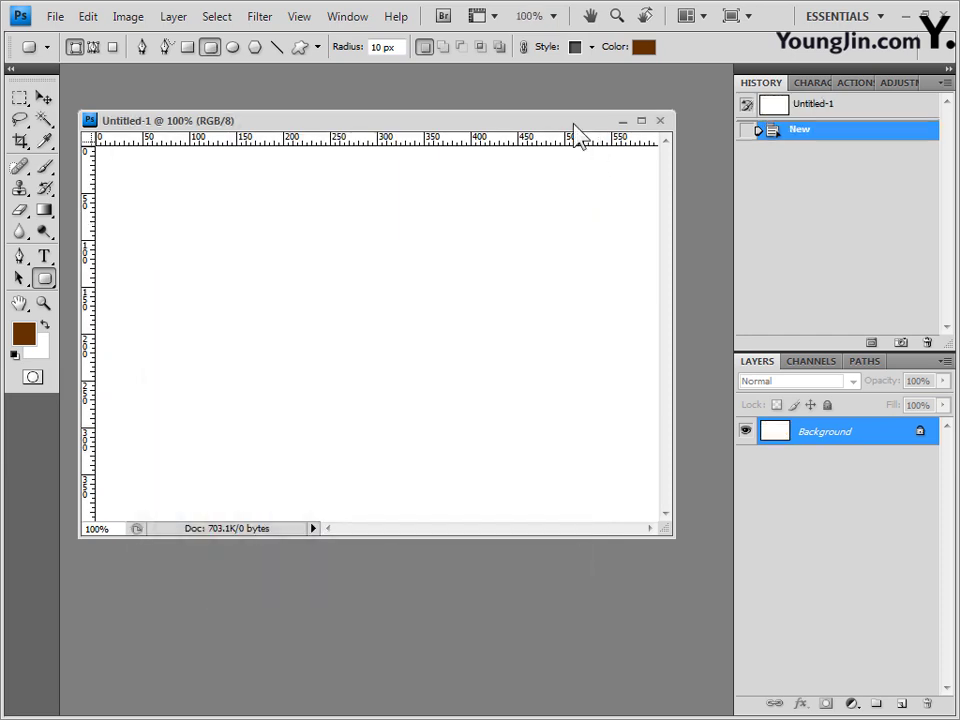
key("ctrl+v")
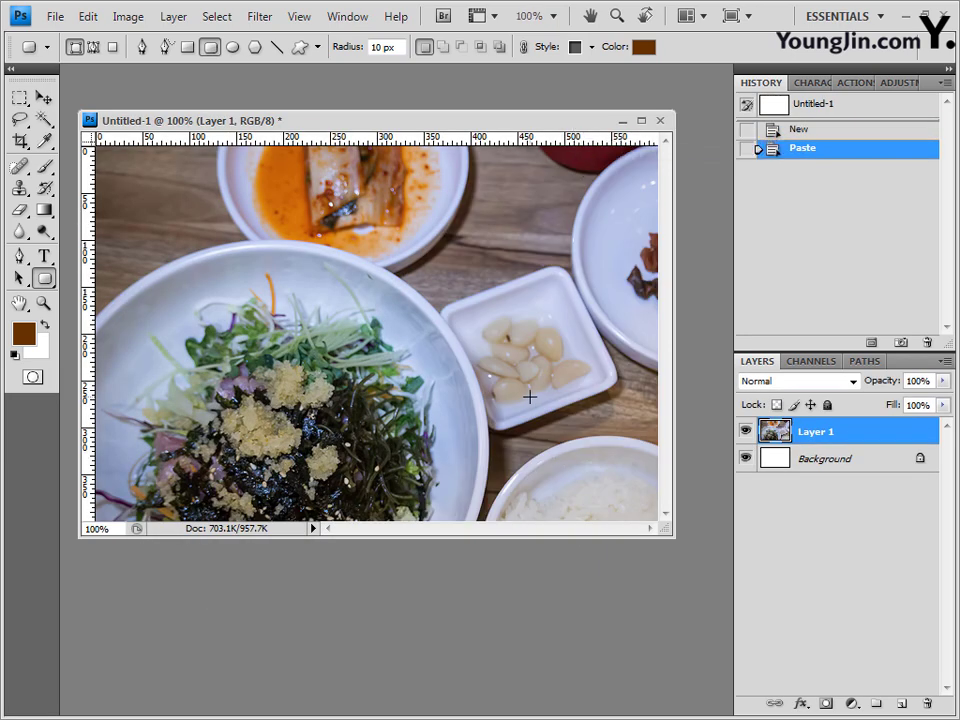
Step: Scale the pasted food photo proportionally to 85.6% so it fills the canvas
key("ctrl+t")
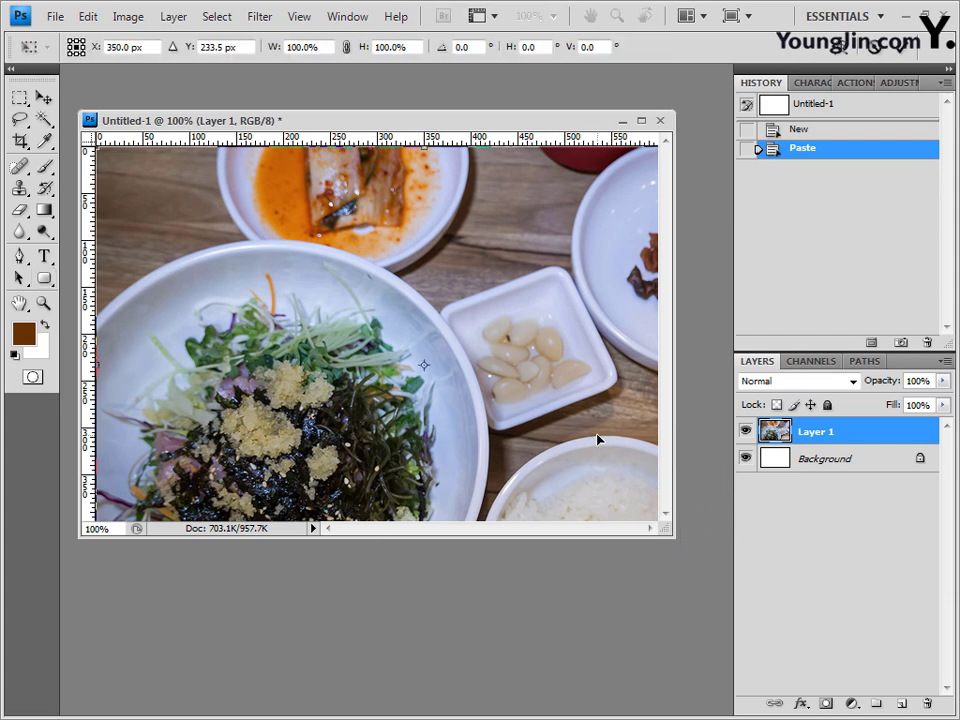
left_click_drag(597, 439, 636, 660)
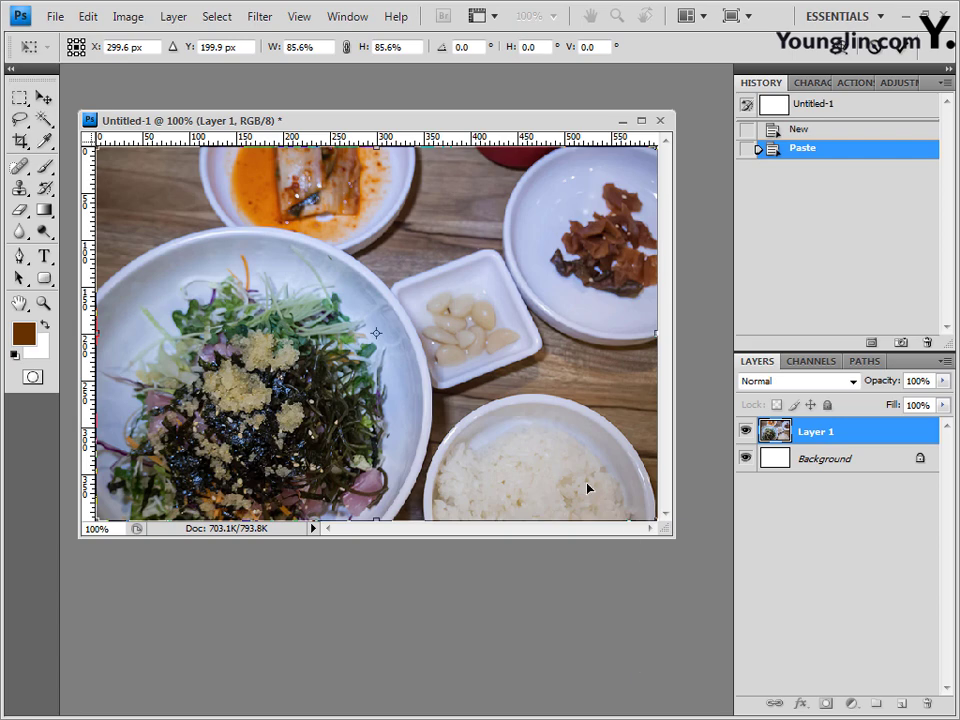
key("Return")
key("u")
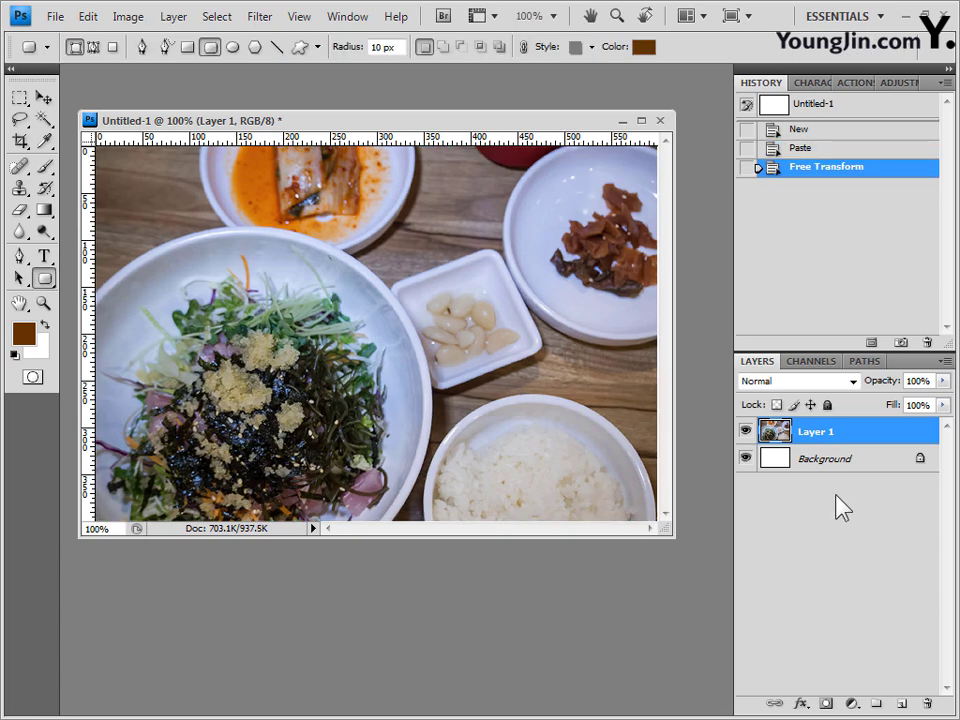
Step: Apply the Facet pixelate filter to the food photo layer
left_click(267, 22)
mouse_move(330, 368)
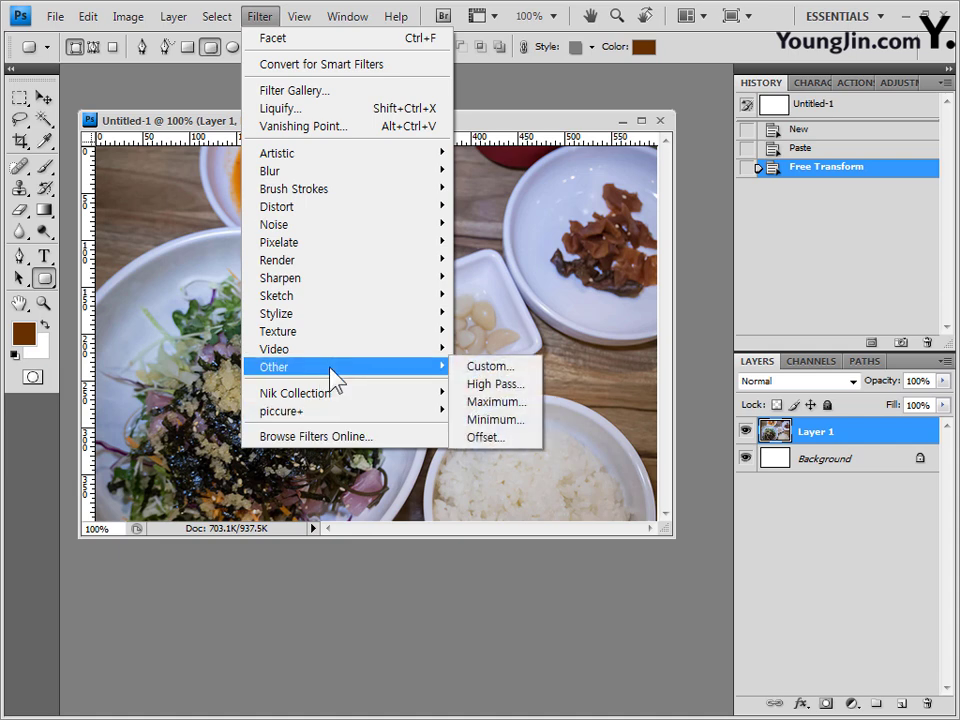
mouse_move(340, 250)
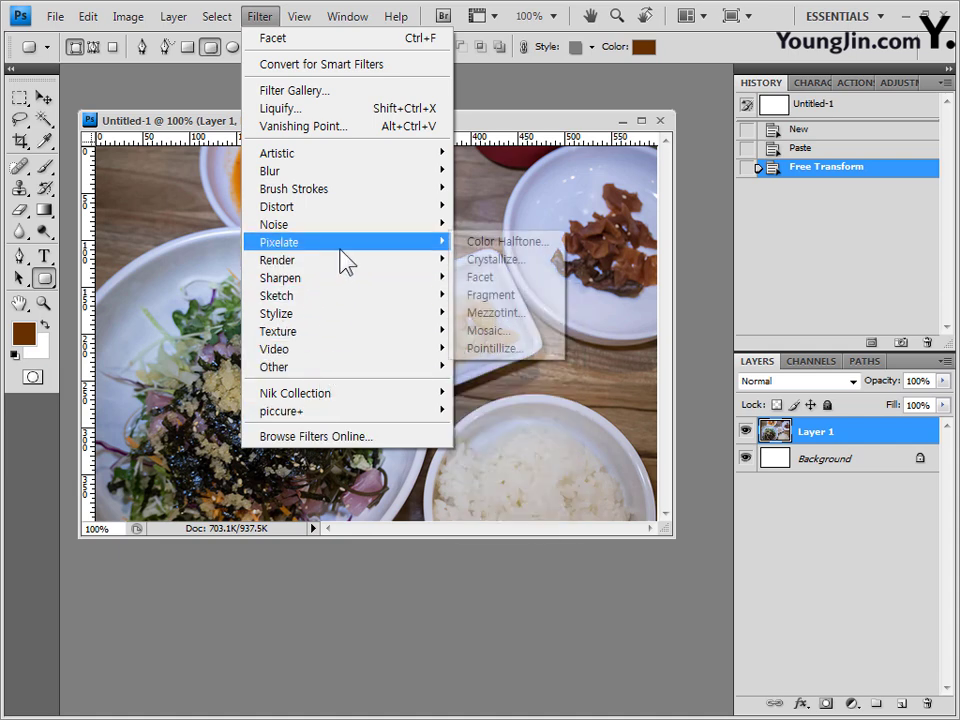
left_click(506, 283)
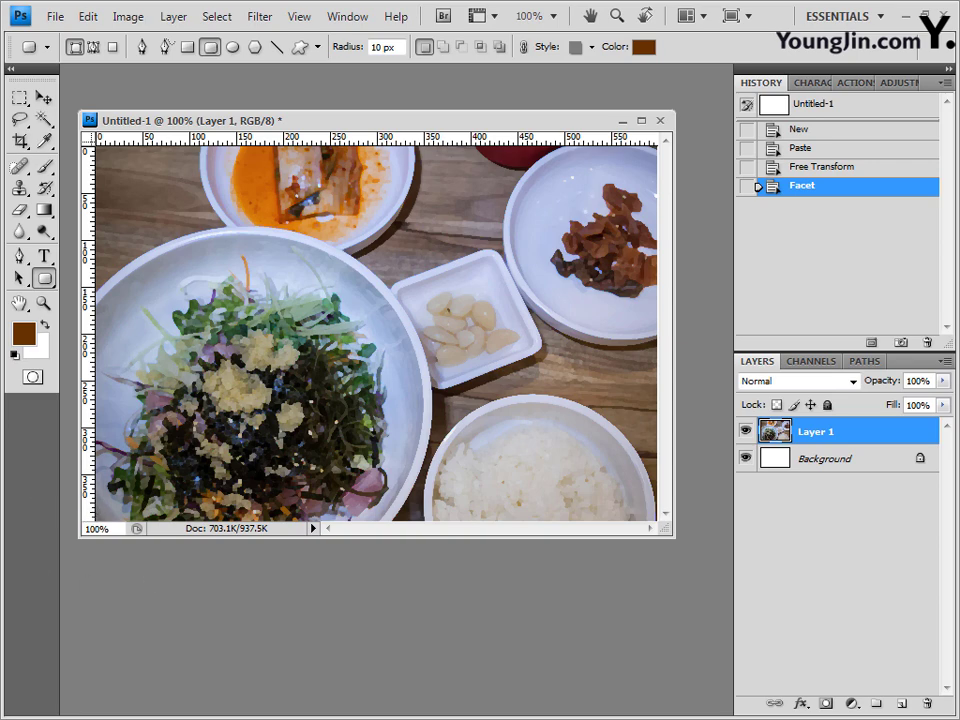
Step: Open 음식-2.jpg from the file explorer and float its window over the composite document
key("alt+Tab")
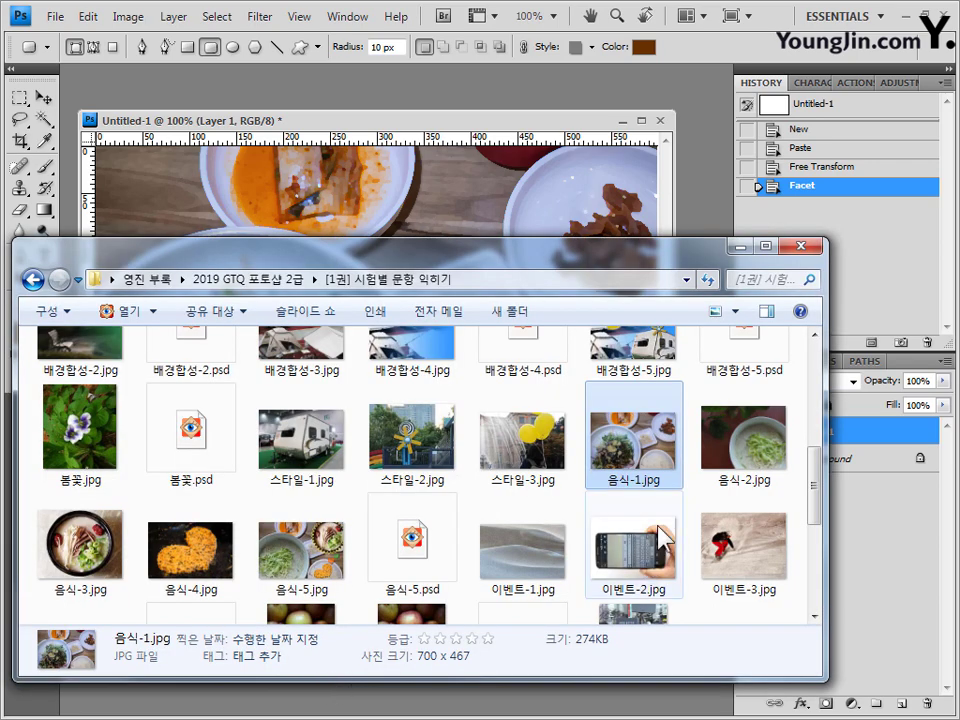
left_click_drag(658, 394, 634, 445)
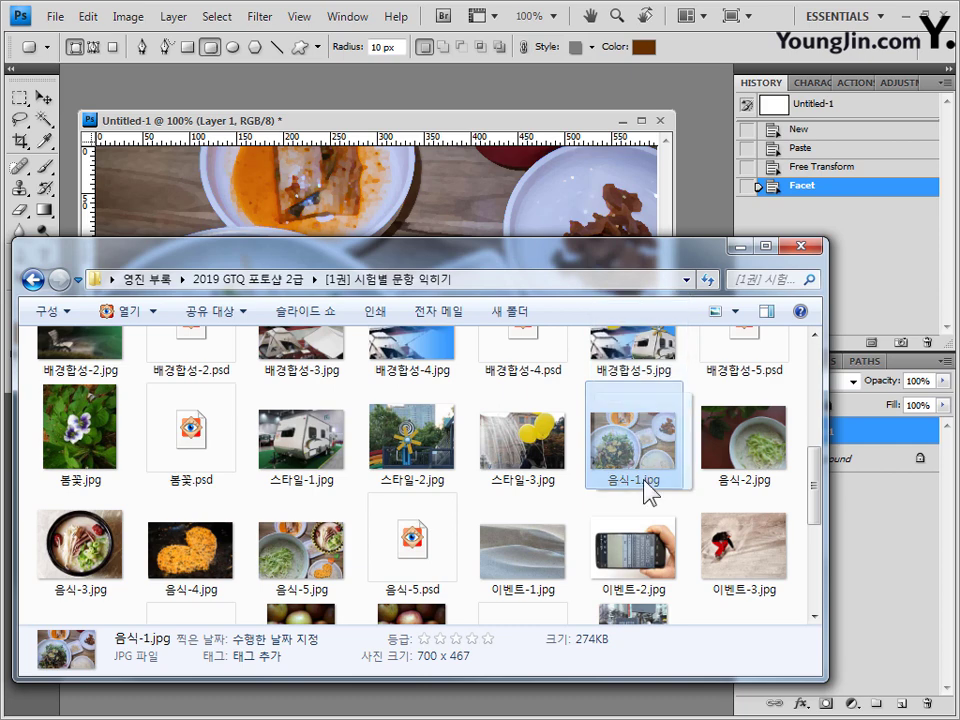
left_click_drag(750, 450, 690, 146)
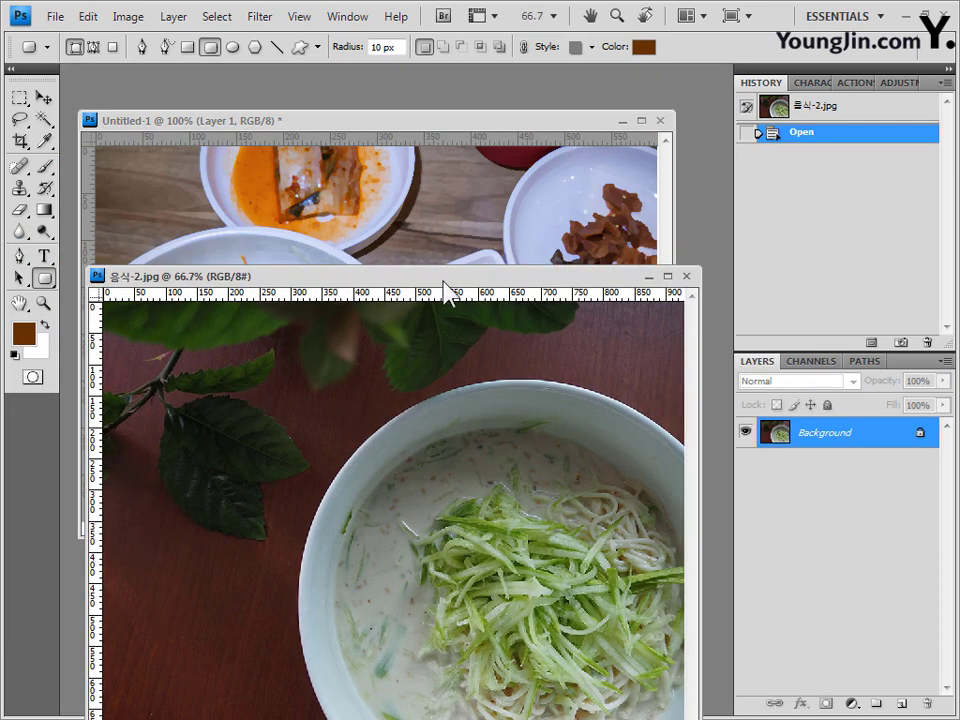
left_click_drag(446, 281, 430, 190)
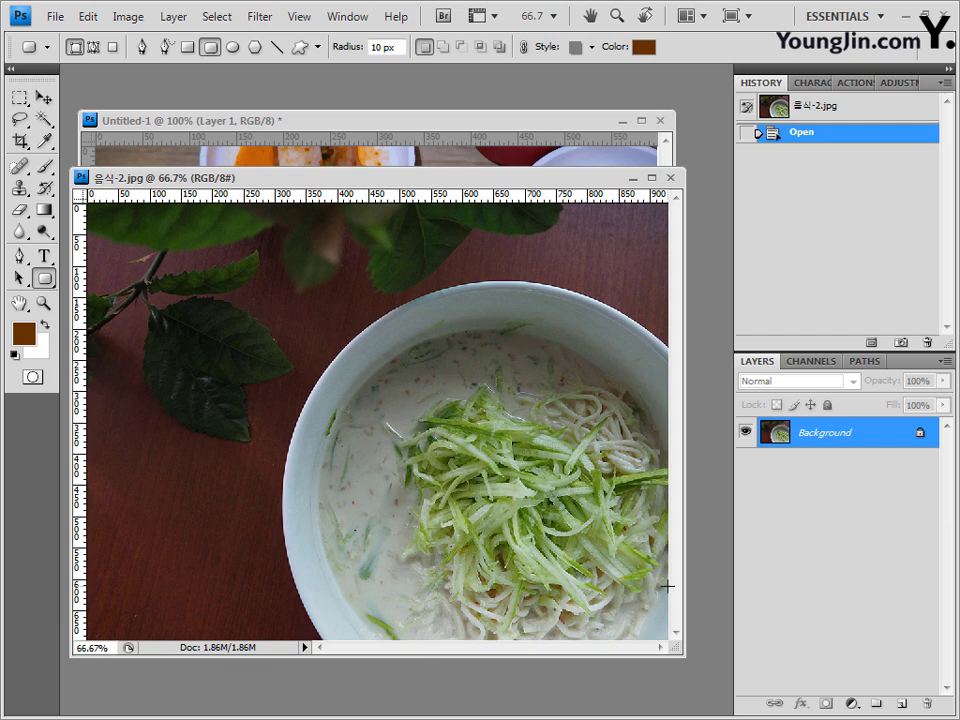
Step: Select the whole noodle bowl in 음식-2.jpg with the Quick Selection tool using a 20 px brush
left_click(43, 119)
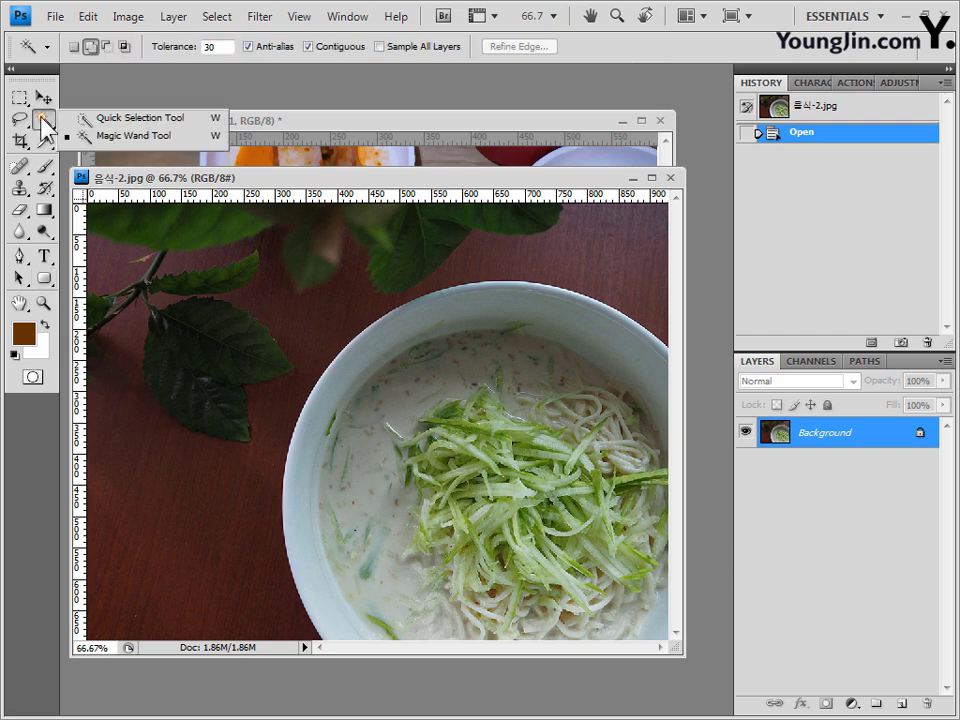
left_click(118, 118)
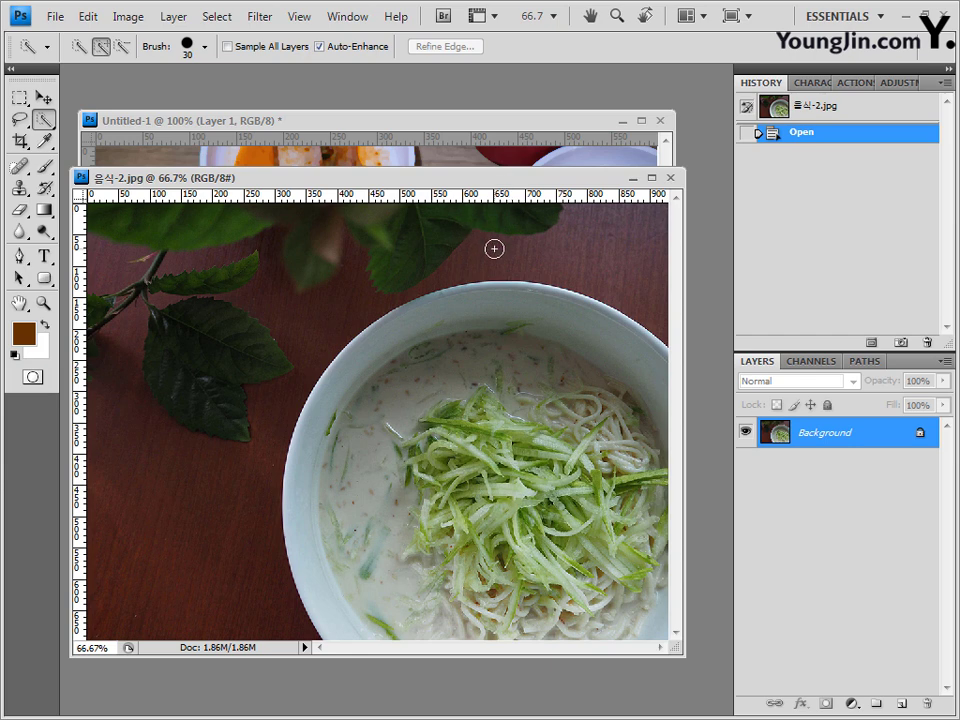
left_click(204, 46)
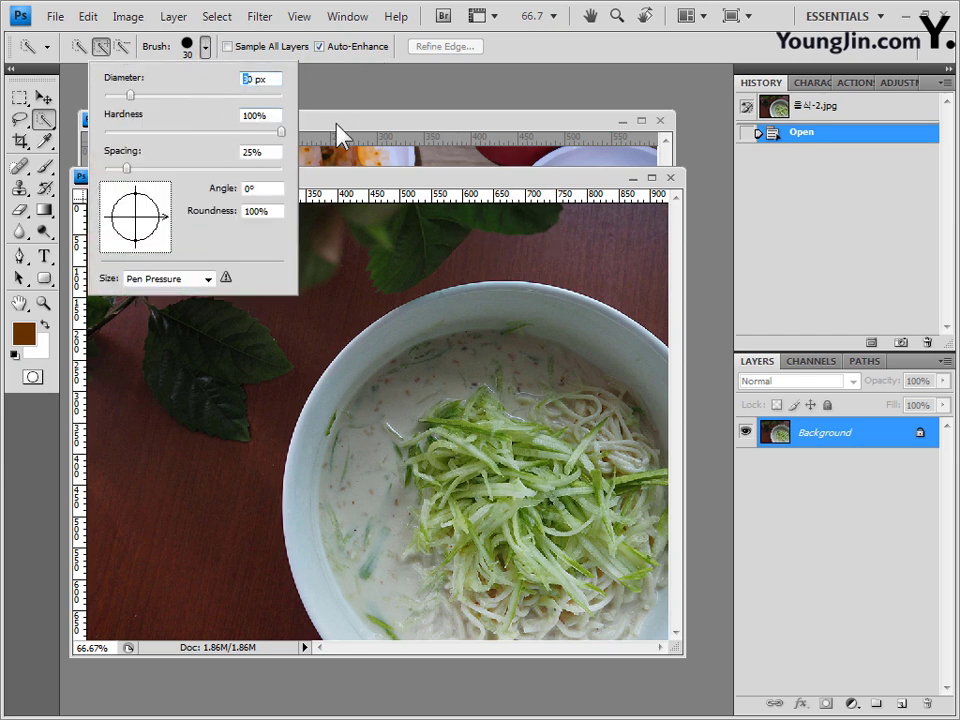
key("bracketleft")
key("Return")
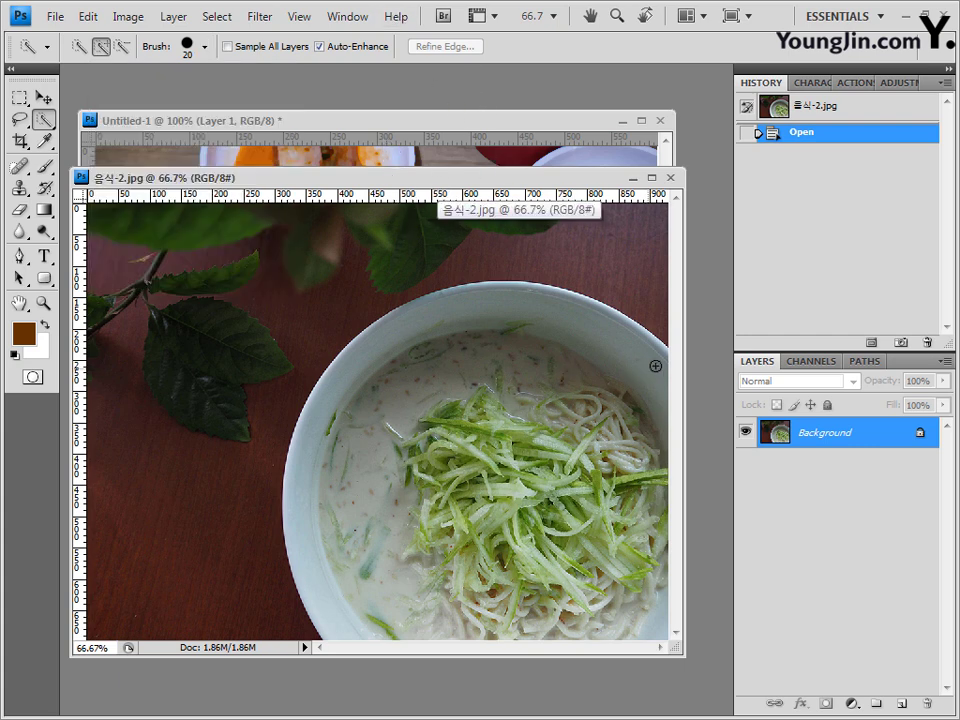
mouse_move(653, 354)
left_mouse_down()
mouse_move(604, 326)
mouse_move(497, 300)
mouse_move(448, 306)
mouse_move(394, 341)
mouse_move(326, 456)
mouse_move(326, 561)
mouse_move(349, 606)
mouse_move(491, 516)
mouse_move(532, 600)
mouse_move(400, 450)
mouse_move(446, 400)
left_mouse_up()
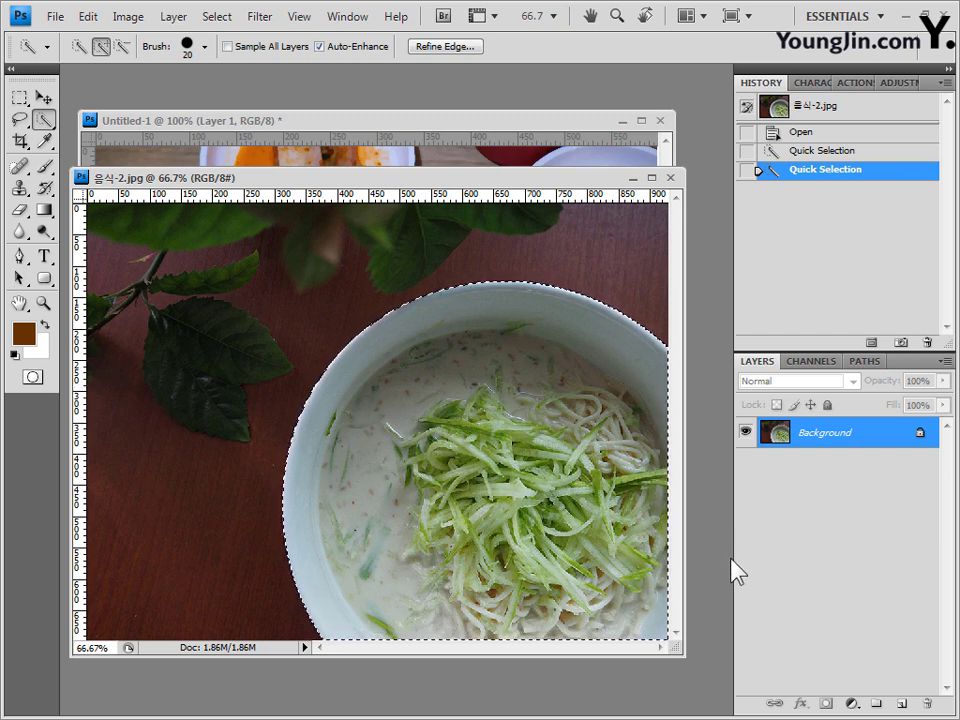
Step: Copy the selected noodle bowl into the food composite, scale it to 66.7% and move it fully into the canvas
left_click(543, 127)
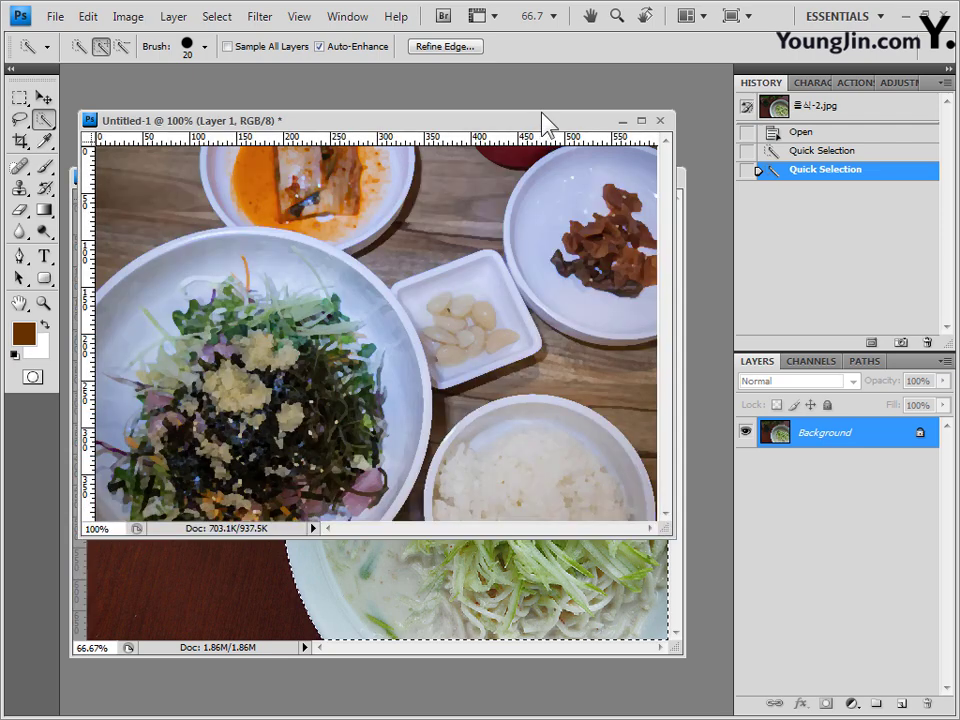
key("ctrl+v")
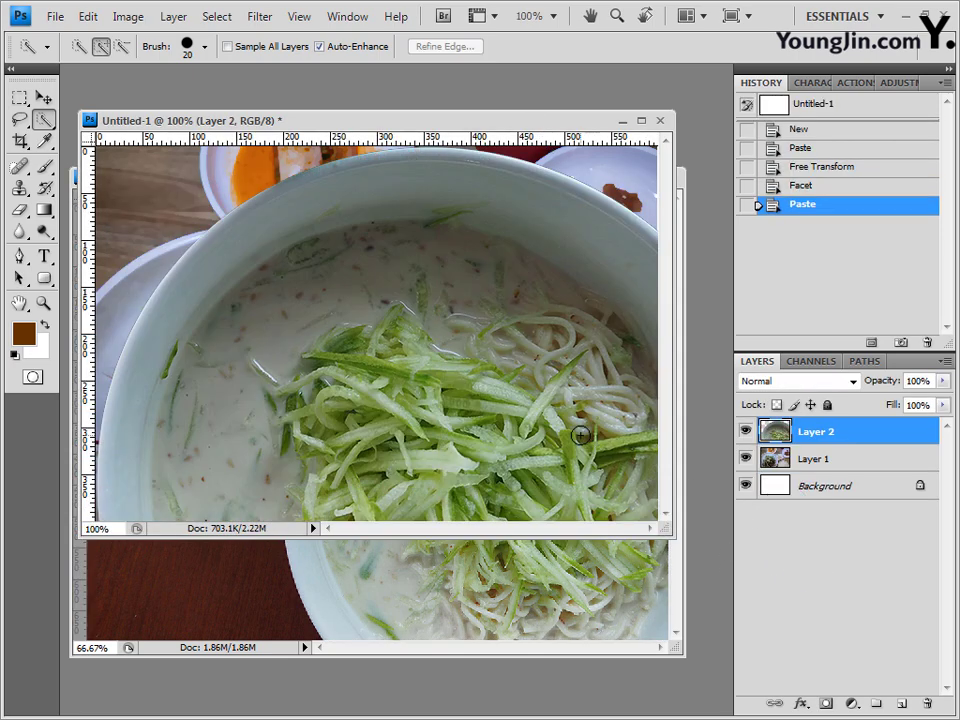
key("ctrl+t")
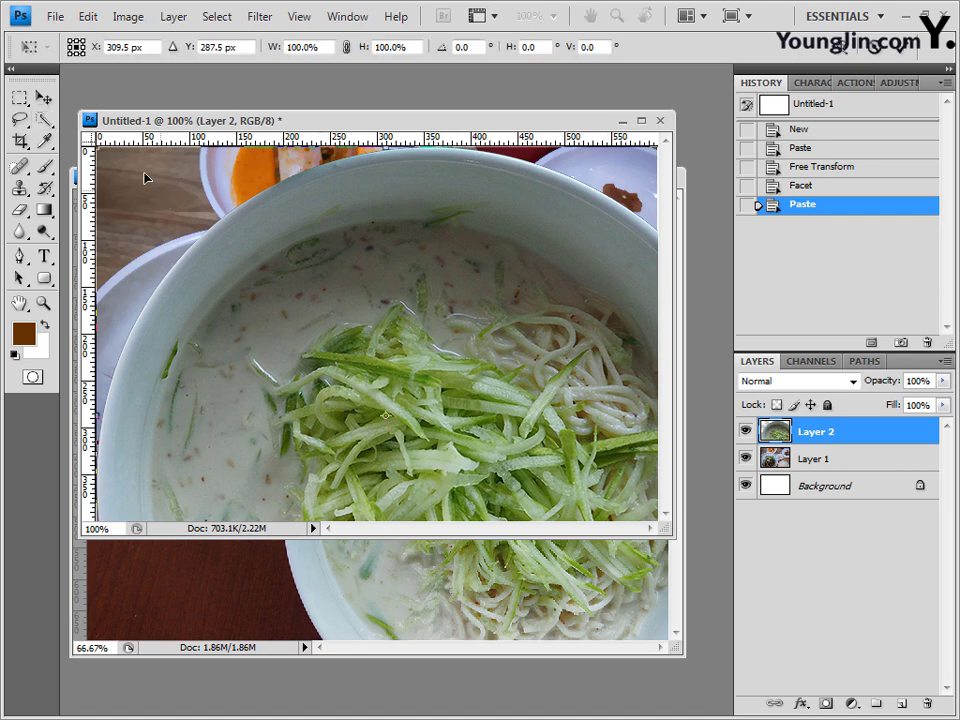
left_click_drag(96, 143, 296, 331)
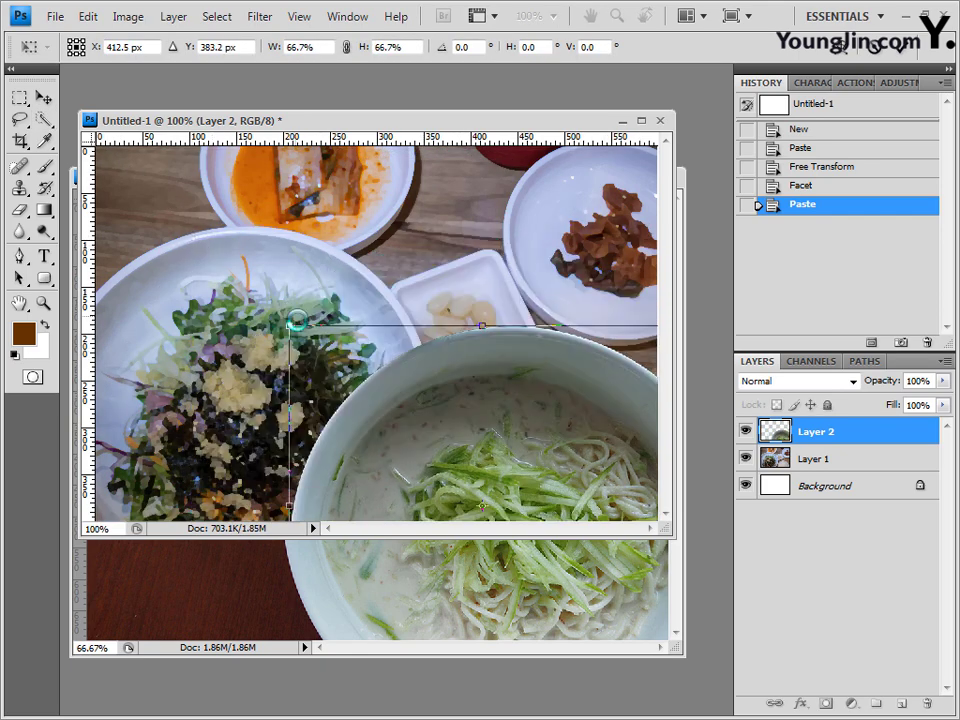
left_click_drag(479, 450, 303, 272)
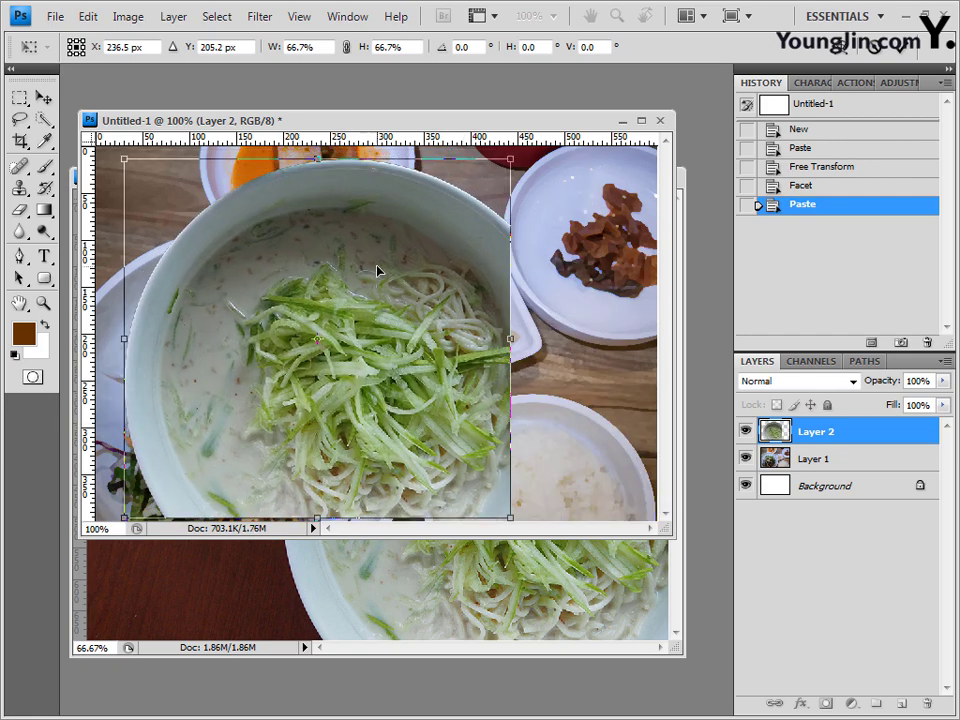
Step: Flip the noodle bowl horizontally, scale it to 58.6% and place it over the salad bowl
right_click(314, 241)
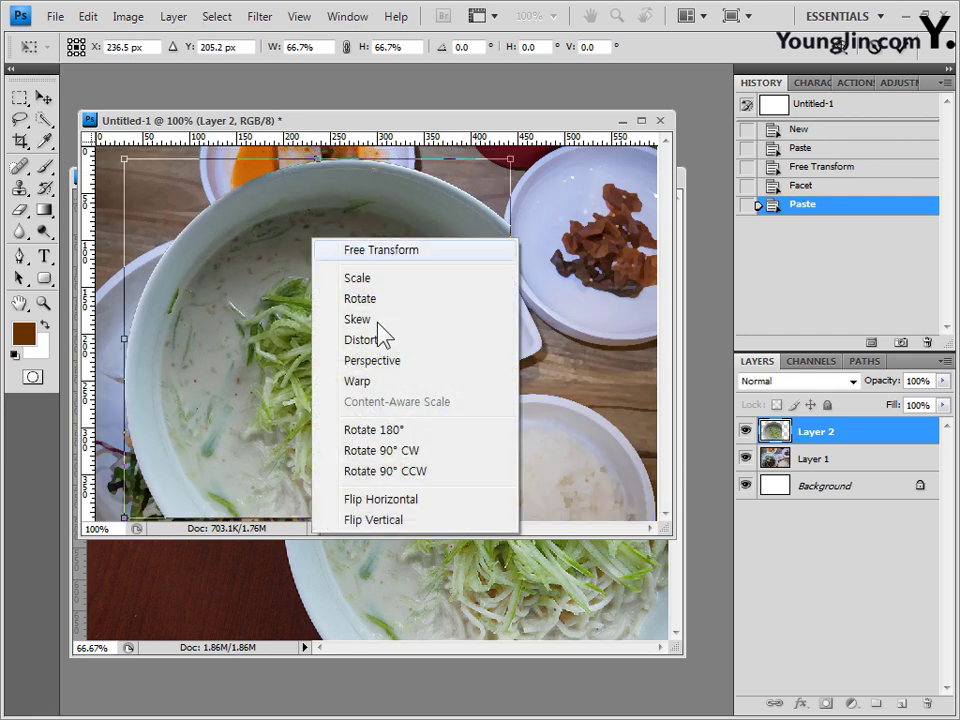
left_click(418, 499)
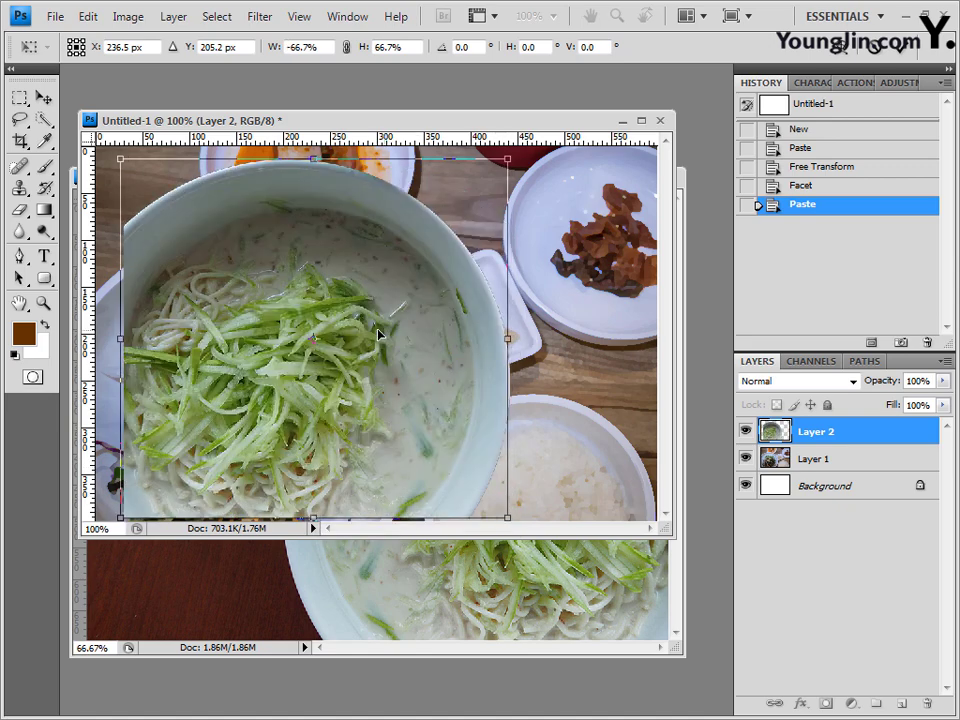
left_click_drag(366, 335, 356, 341)
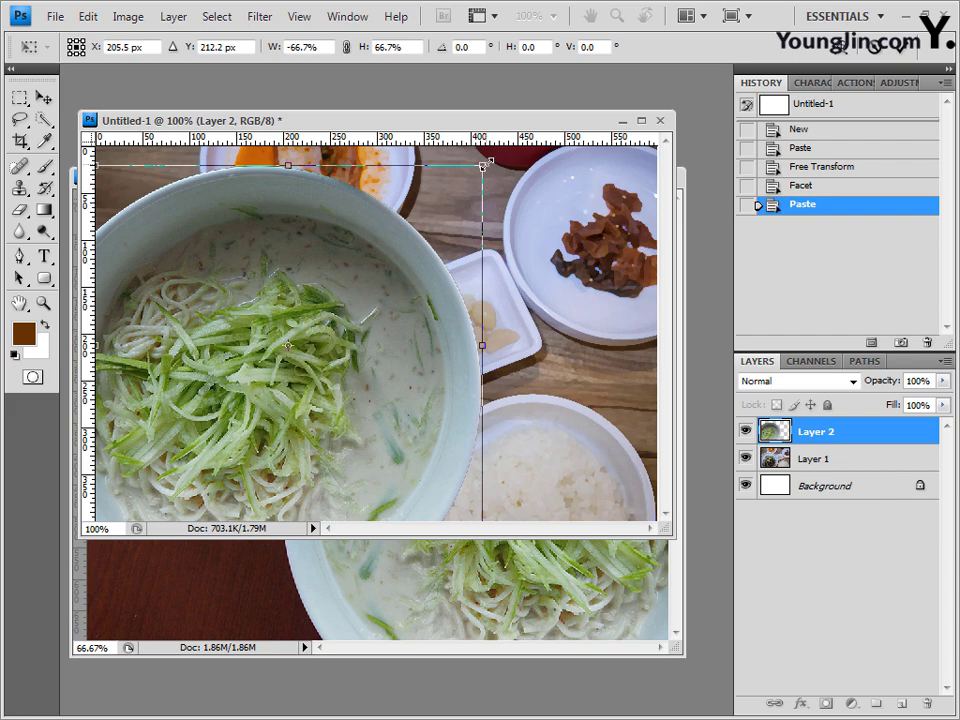
left_click_drag(484, 164, 454, 223)
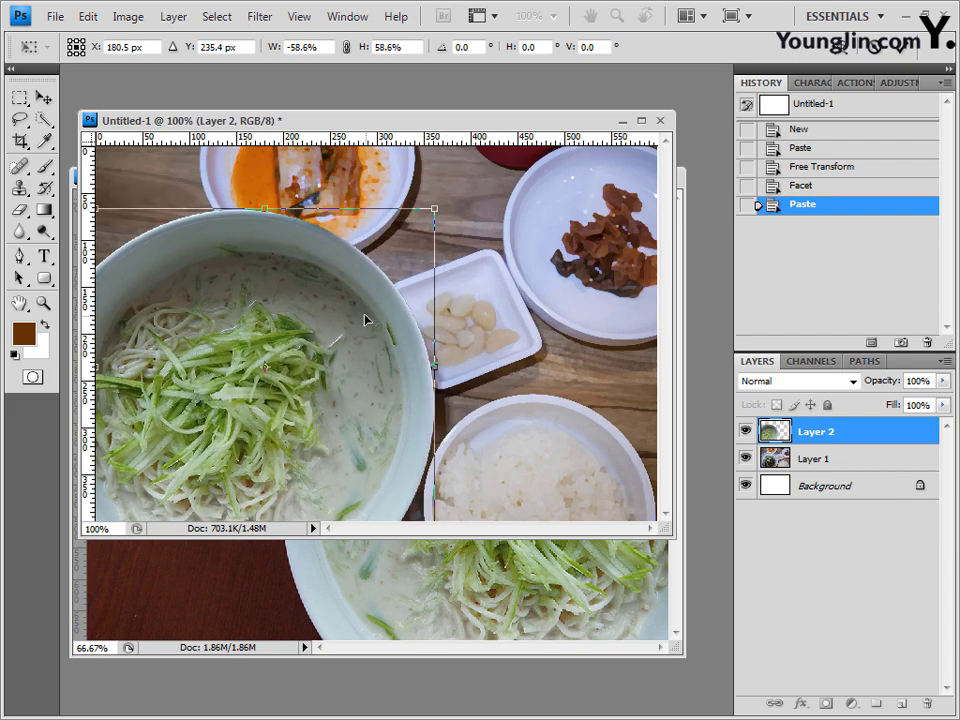
key("Return")
key("w")
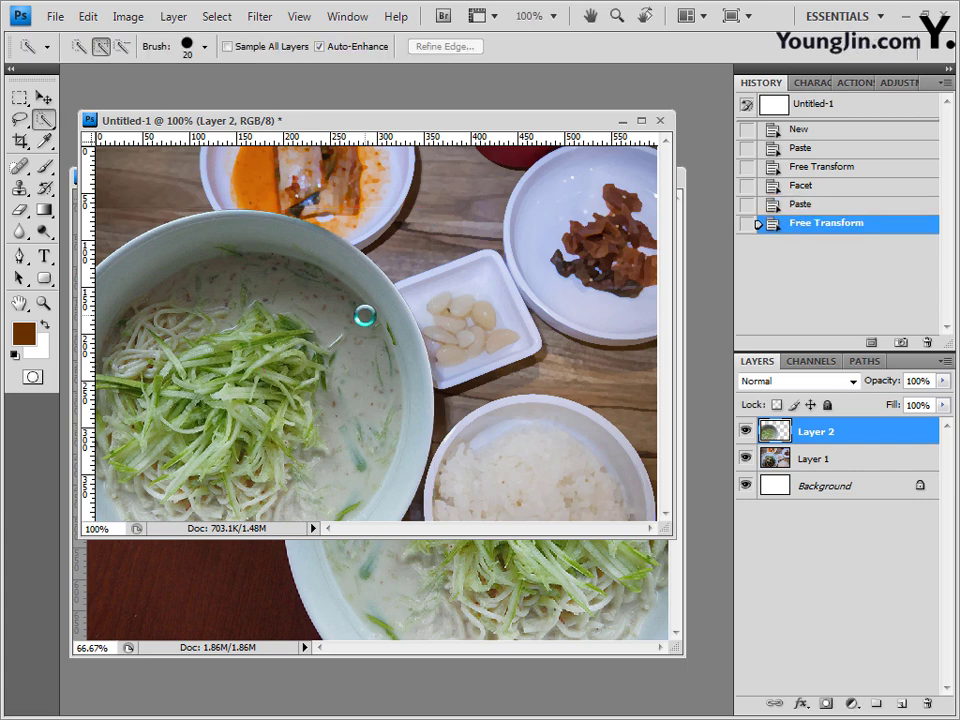
Step: Apply a Multiply Drop Shadow to the noodle bowl layer with 75% opacity, 120° angle, 5 px distance and 5 px size, and close 음식-2.jpg
left_click(800, 708)
left_click(792, 506)
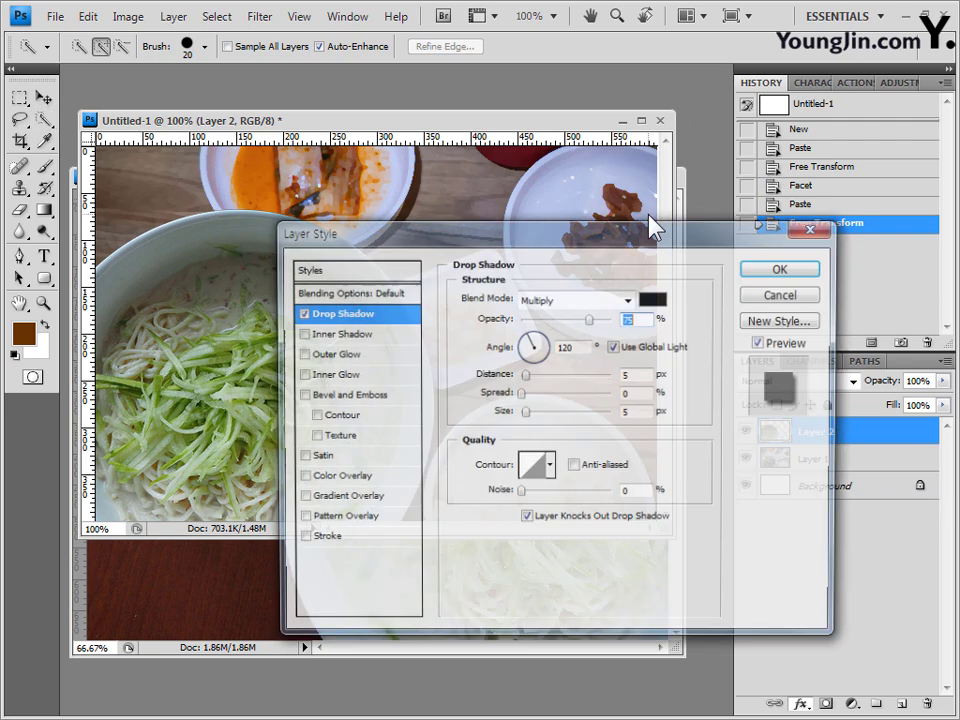
left_click(772, 272)
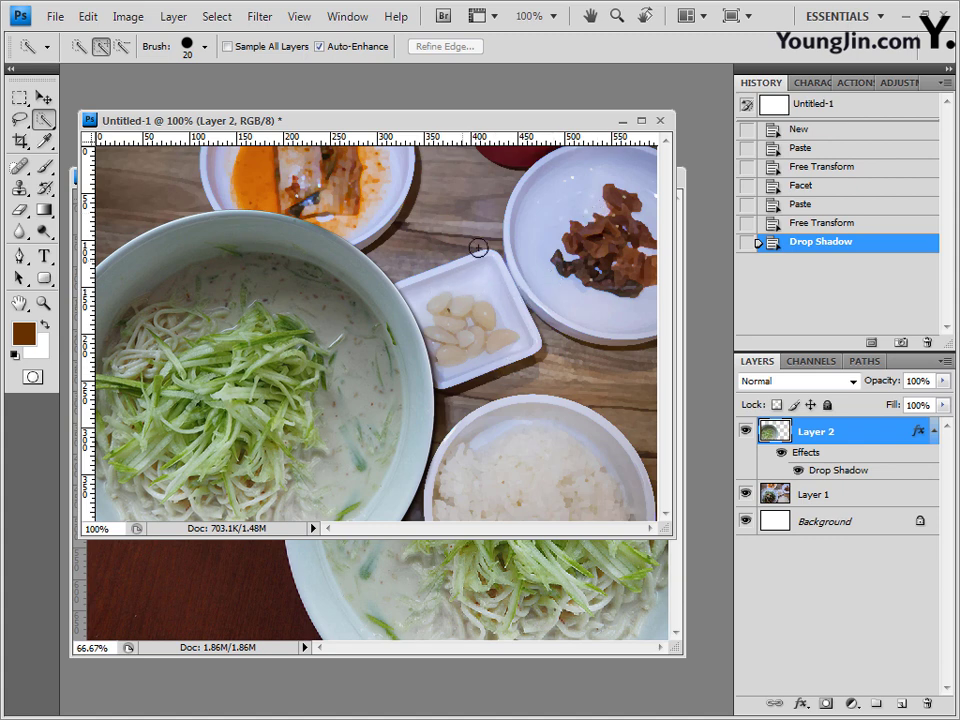
left_click(568, 650)
left_click(669, 180)
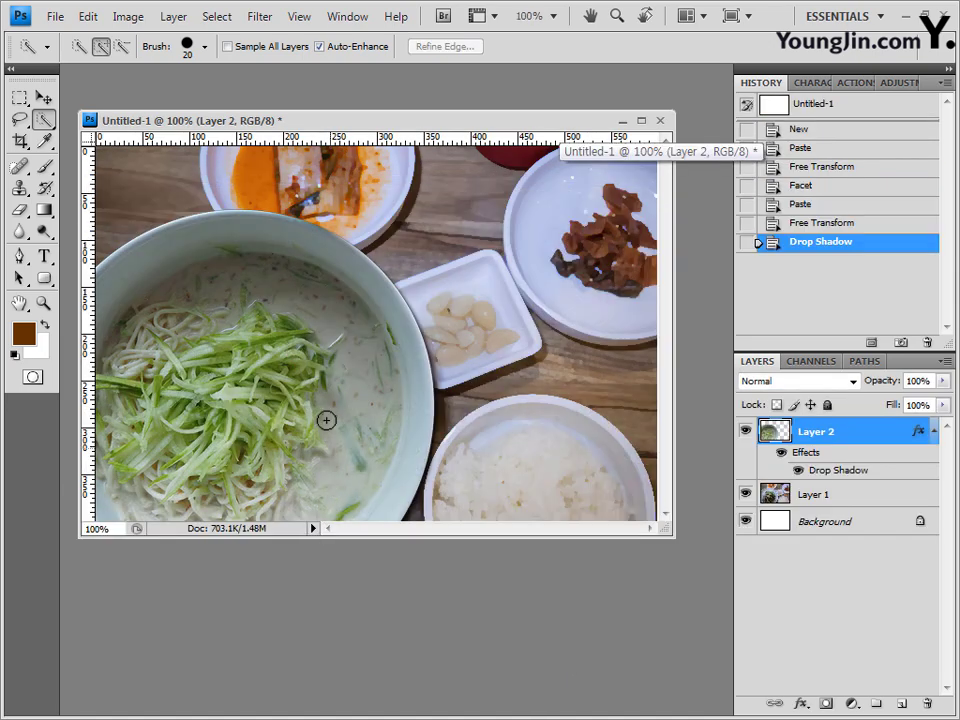
Step: Load the Banners and Awards shape set for the Custom Shape tool and choose the solid round seal with a jagged edge
left_click(44, 277)
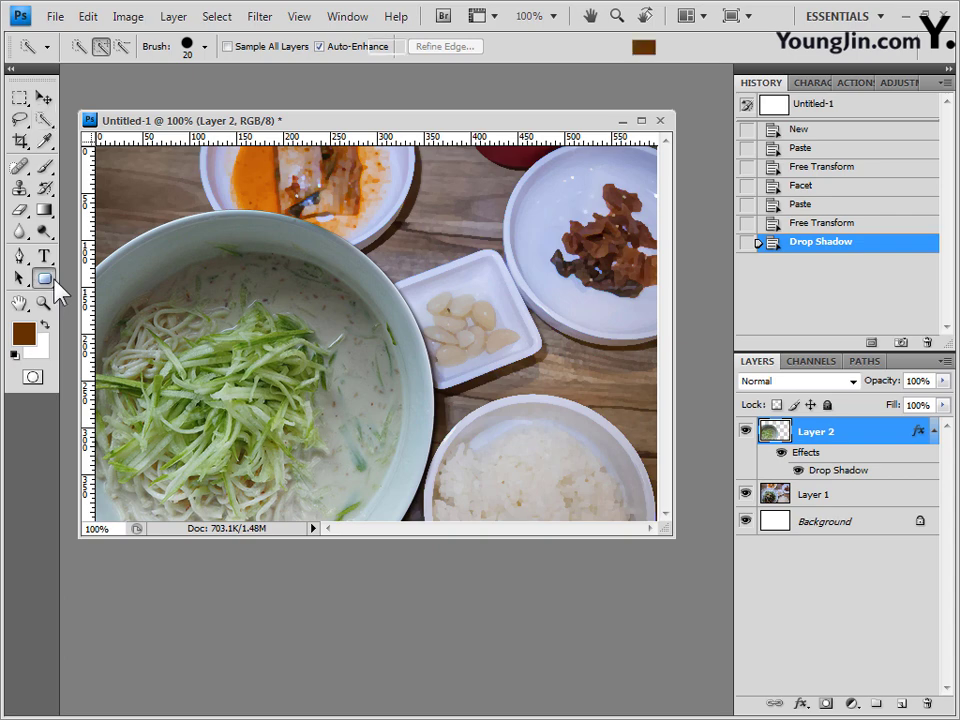
left_click(299, 47)
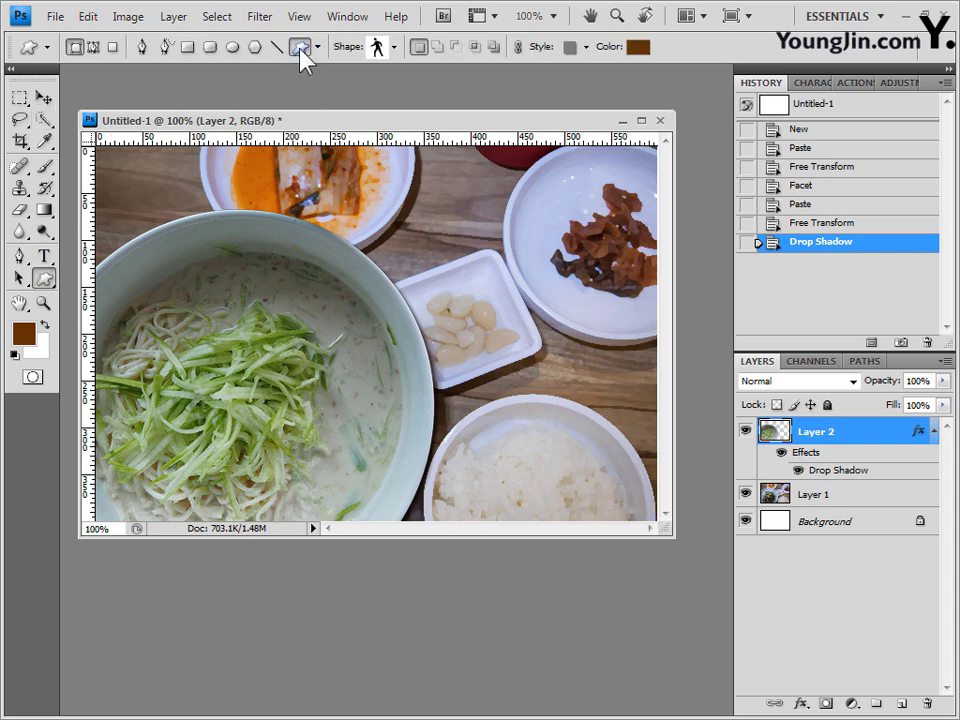
left_click(395, 46)
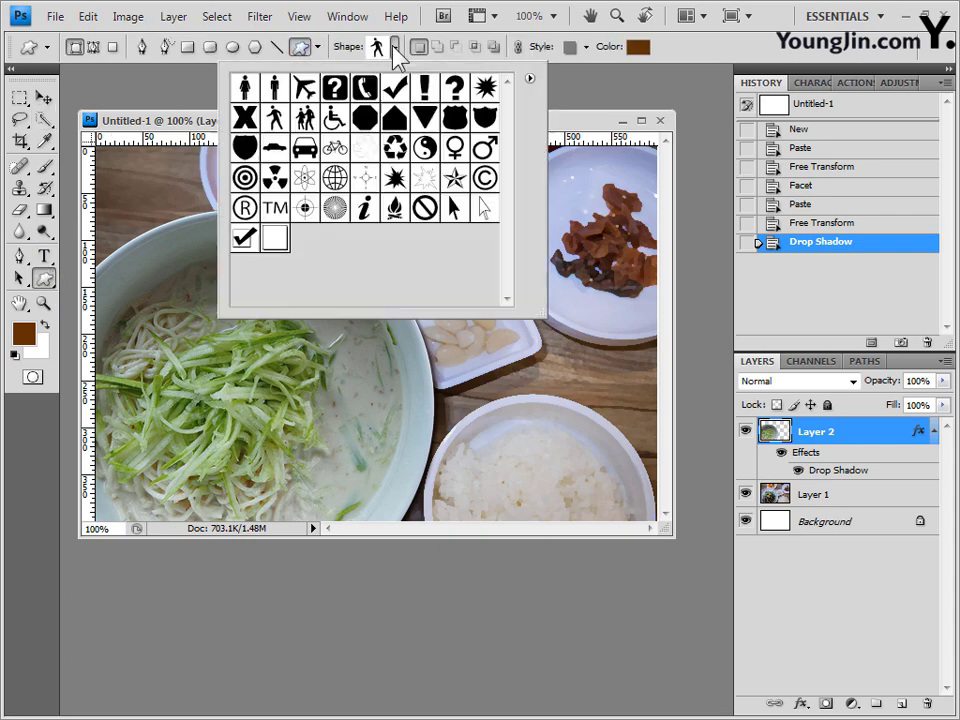
left_click(529, 78)
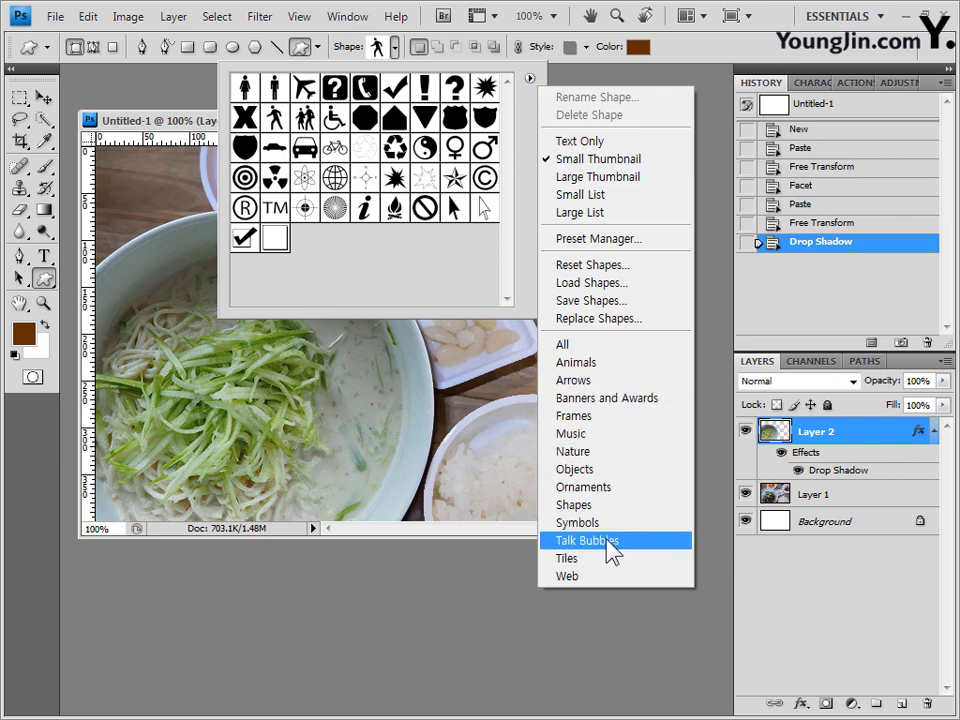
left_click(651, 400)
left_click(424, 285)
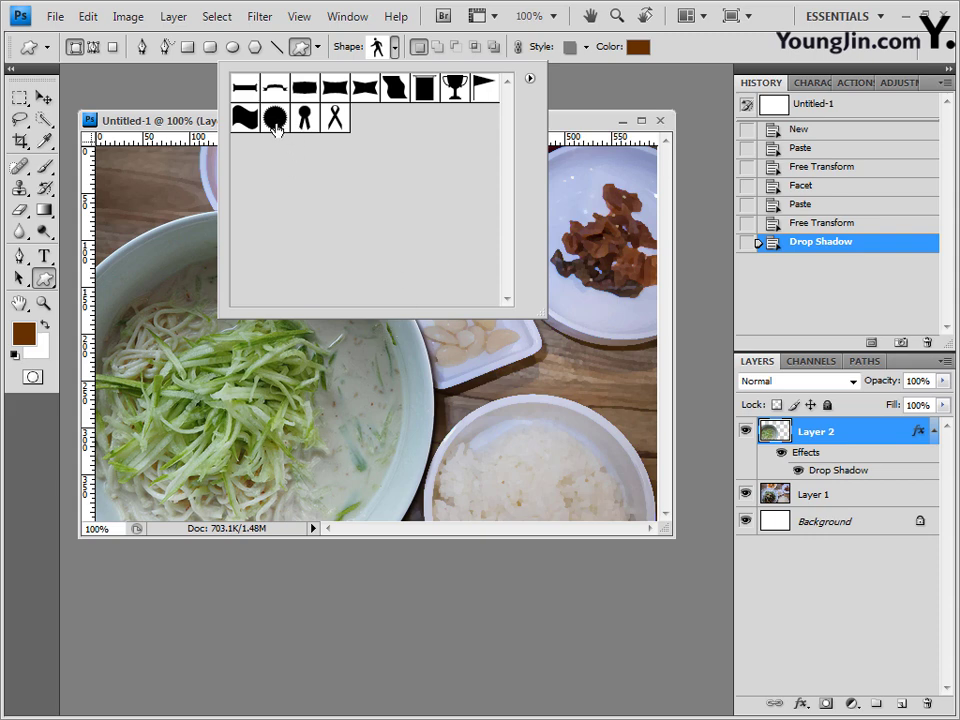
left_click(275, 119)
left_click(185, 228)
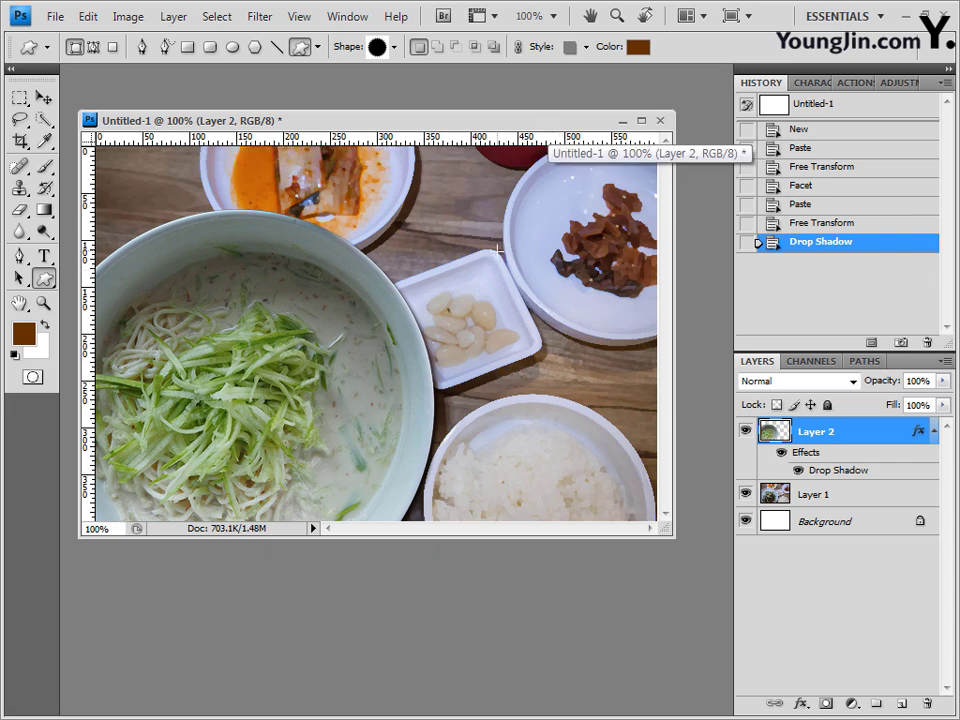
Step: Draw a seal about 200 px across over the dark-red side dish, with no layer style and fill colour #99cc33
left_click_drag(505, 228, 660, 380)
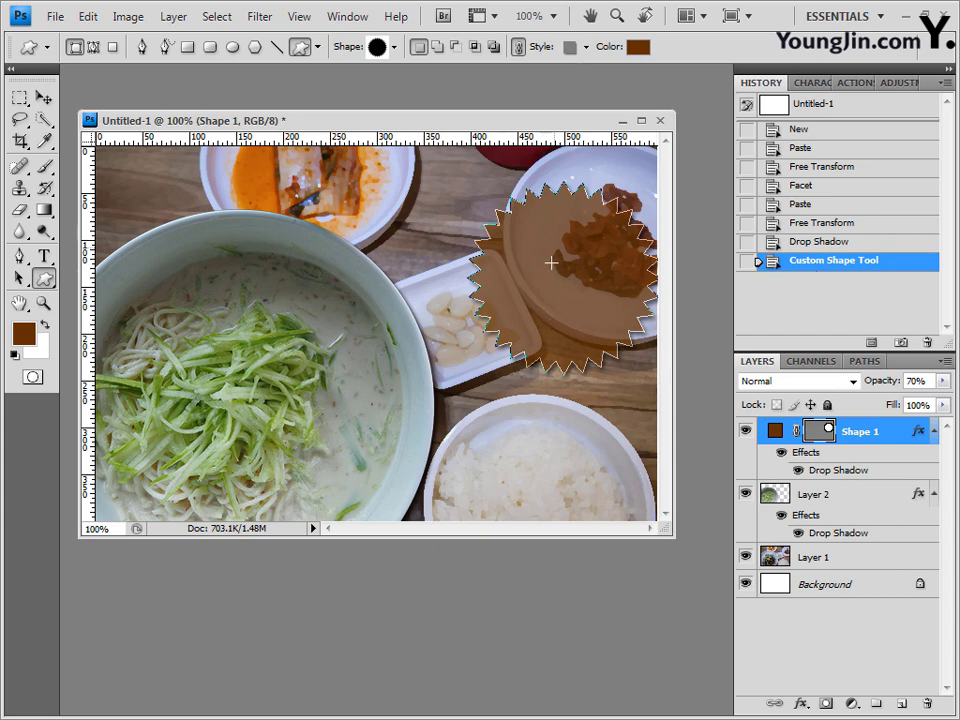
left_click(834, 245)
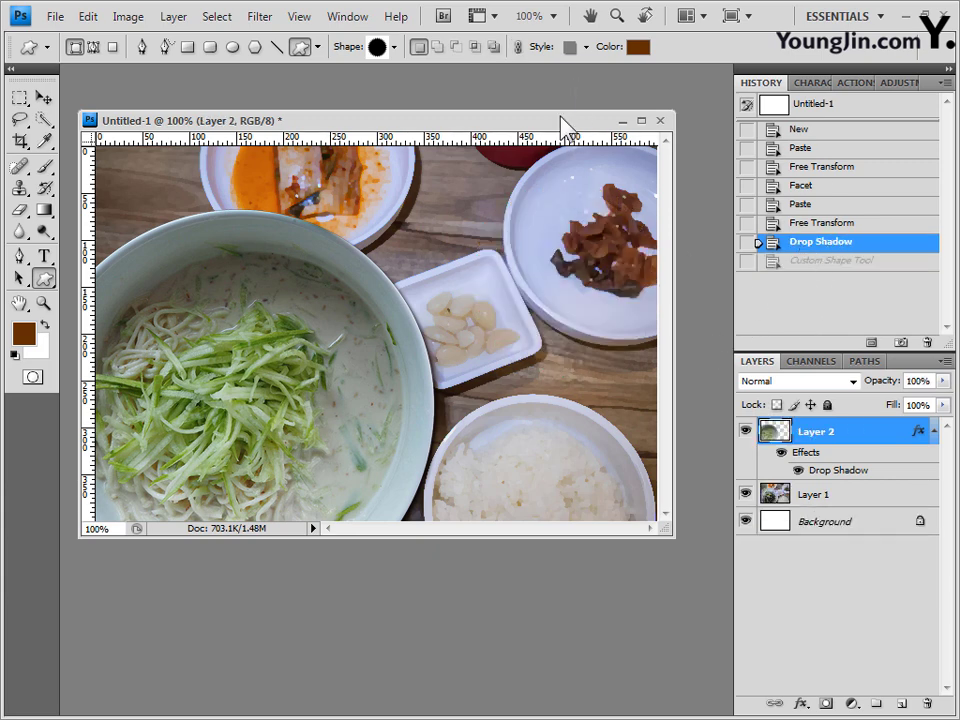
left_click(586, 46)
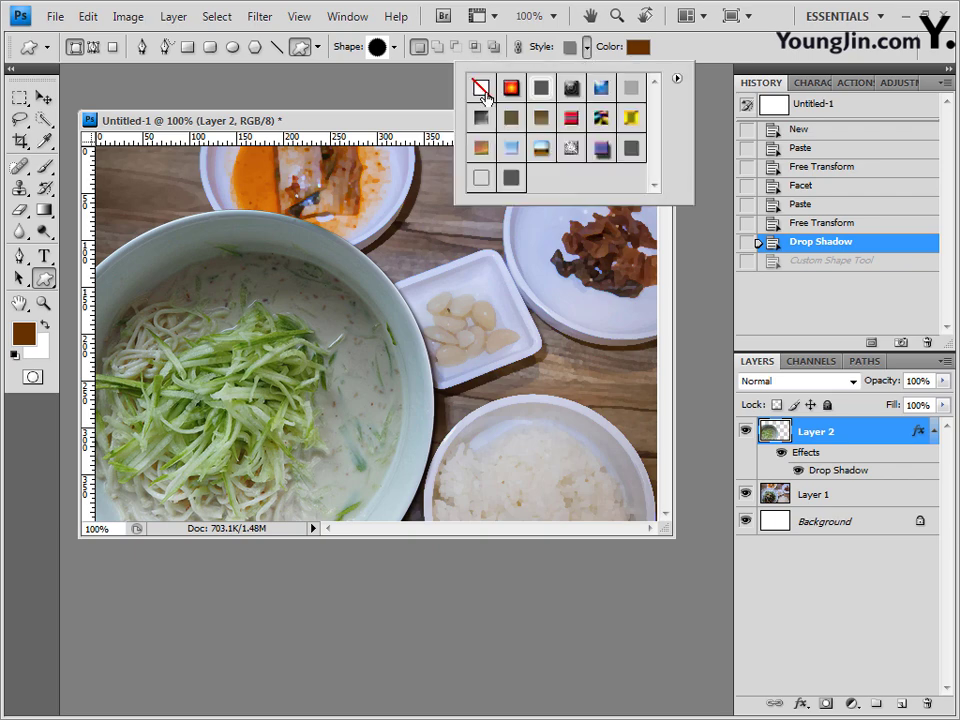
left_click(481, 87)
left_click(637, 46)
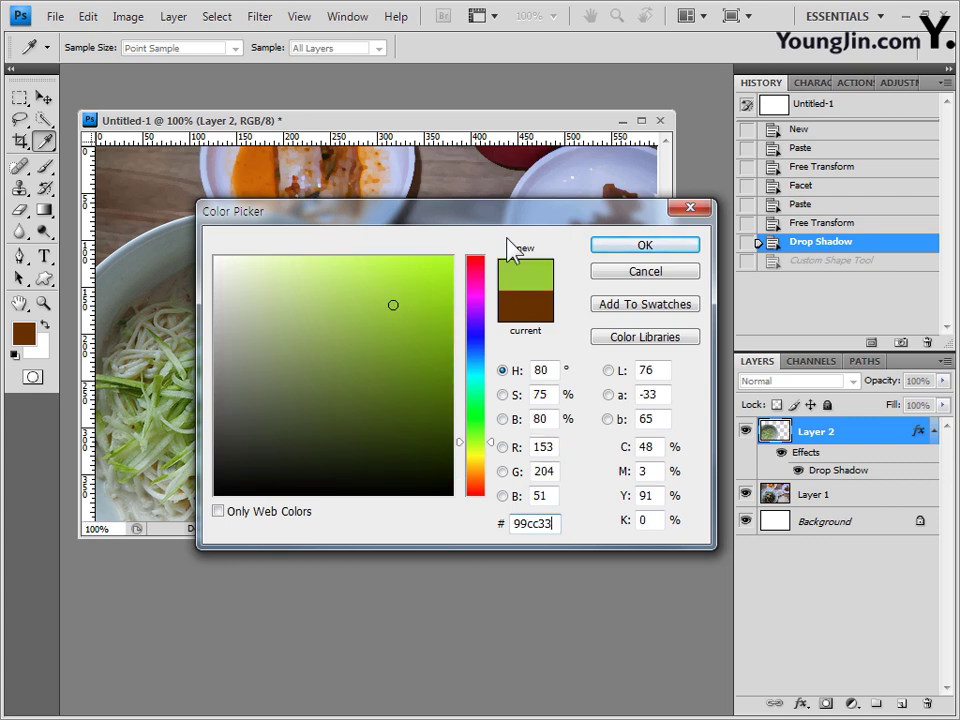
left_click(662, 245)
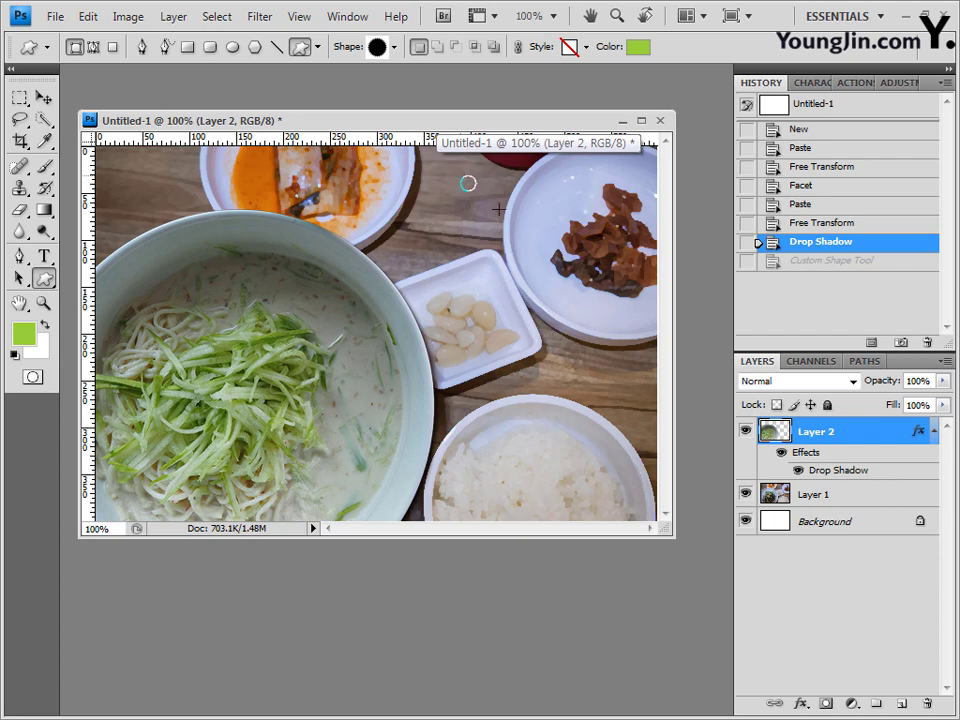
left_click_drag(464, 182, 655, 360)
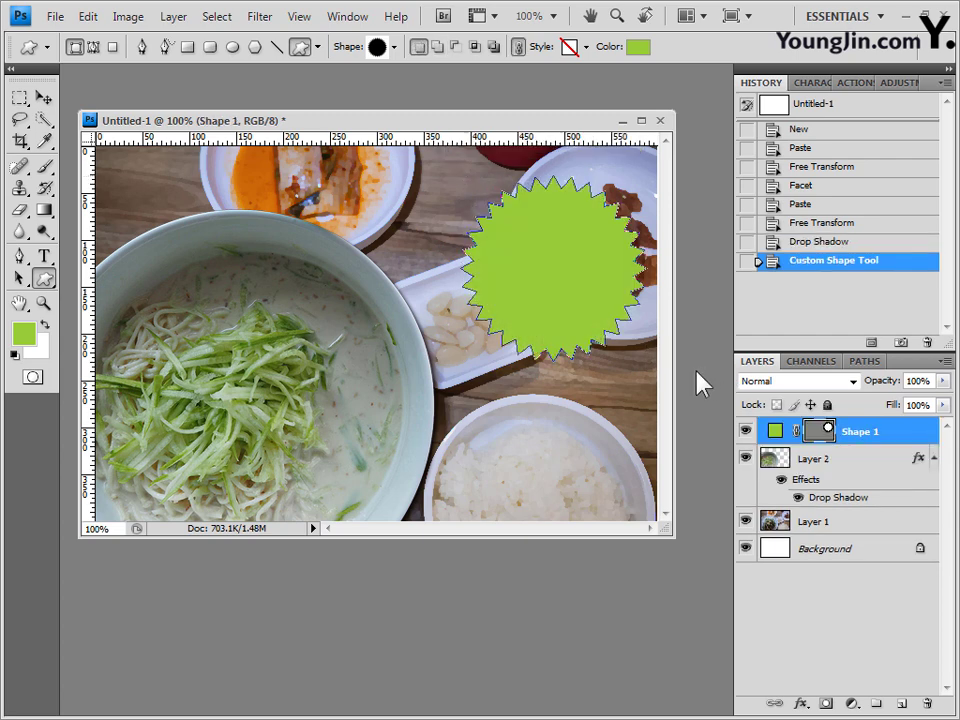
Step: Move the green seal into the canvas's upper-right corner and enlarge it so it extends past the top and right edges
key("ctrl+t")
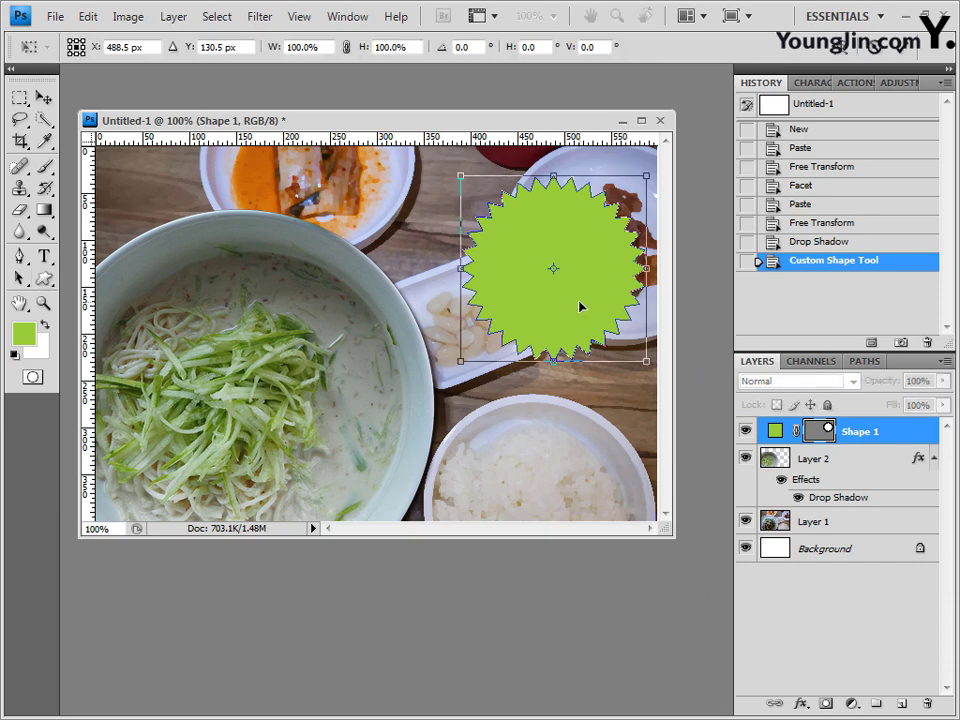
left_click_drag(581, 304, 614, 267)
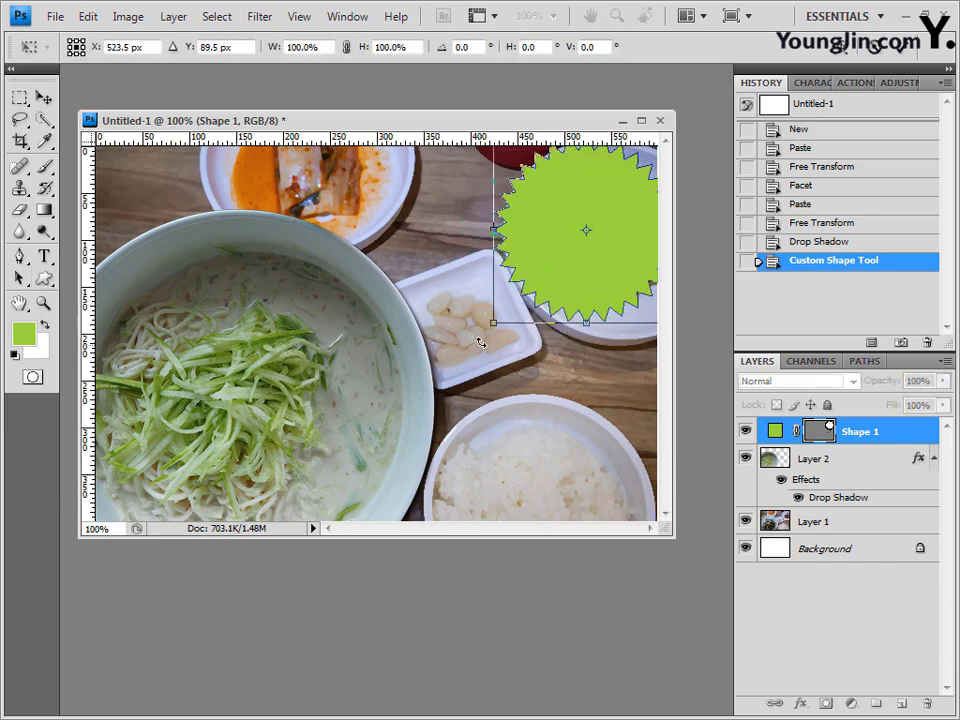
left_click_drag(494, 324, 444, 359)
key("Return")
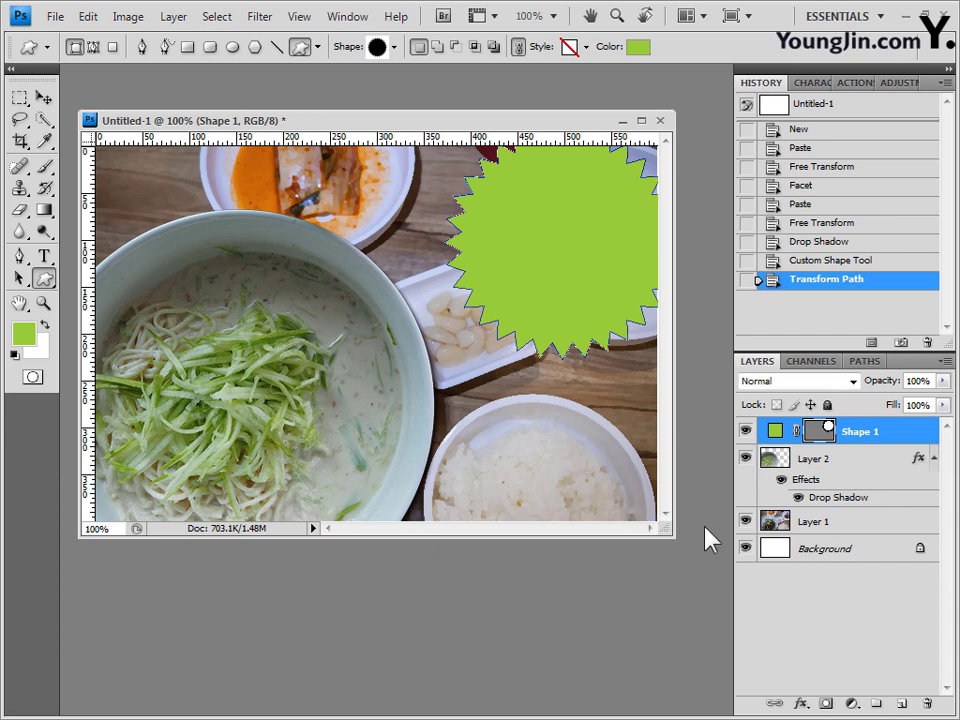
Step: Add a Multiply Inner Shadow to the seal with 75% opacity, 120° angle, 5 px distance and 5 px size, without global light
left_click(802, 704)
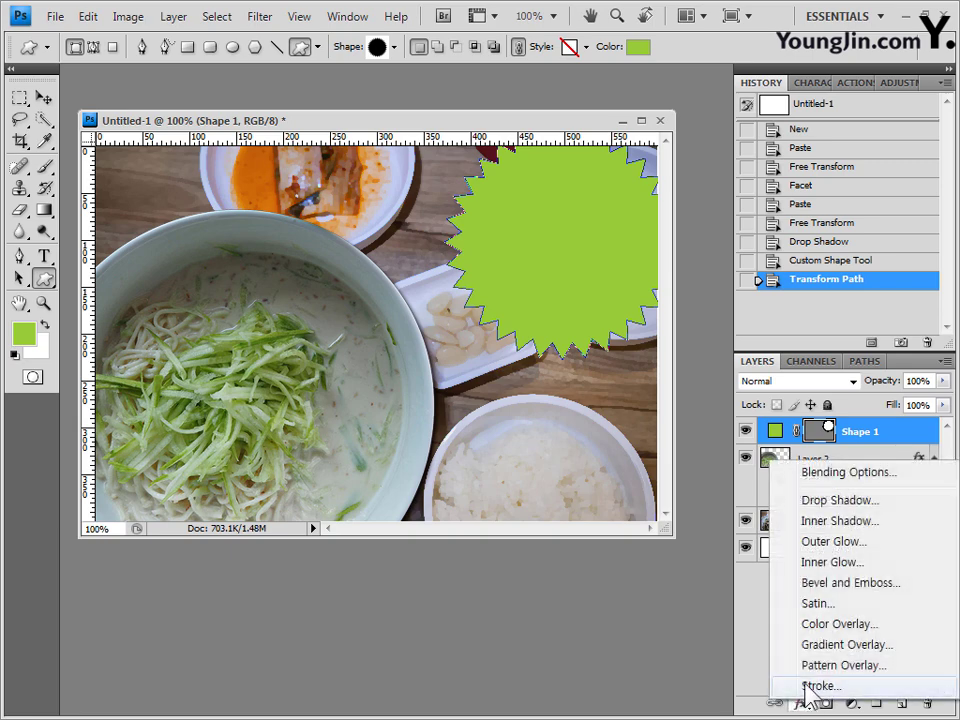
left_click(845, 521)
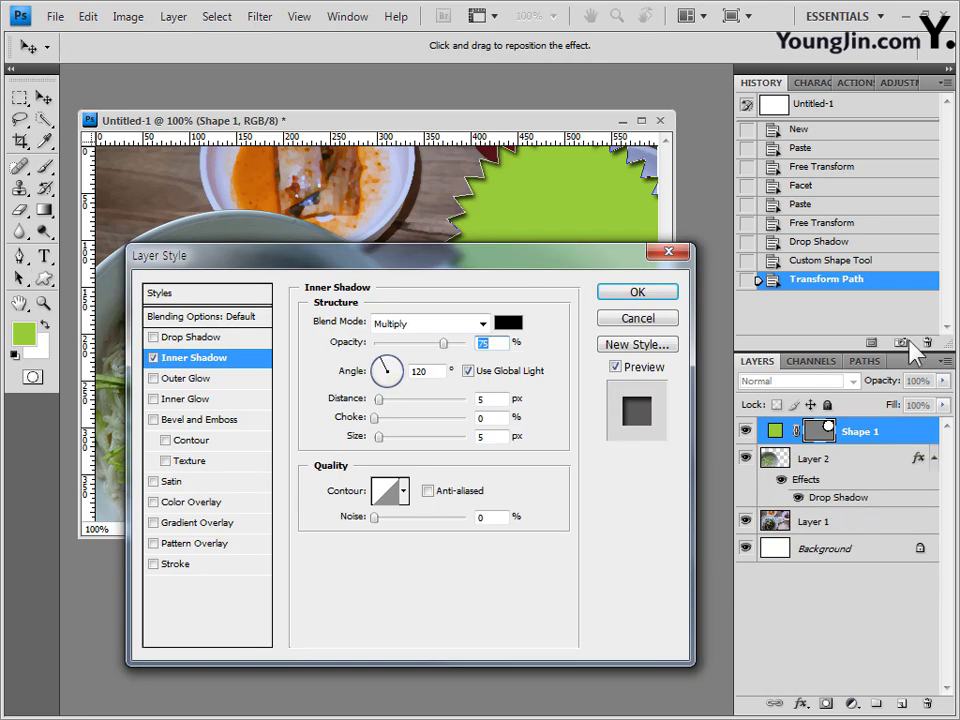
left_click(467, 370)
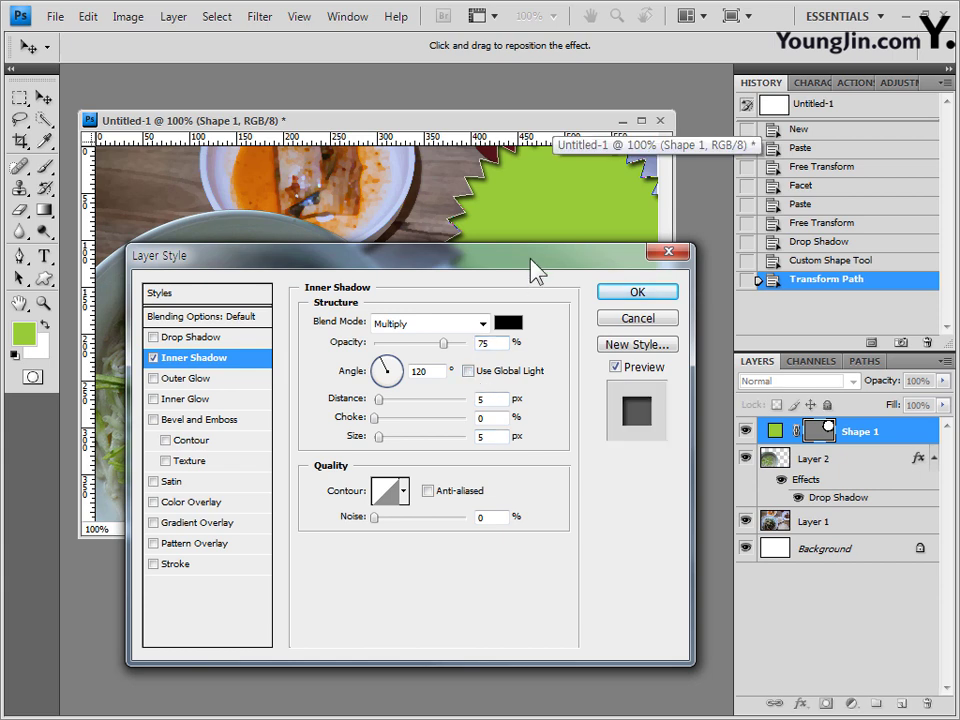
left_click_drag(531, 259, 524, 288)
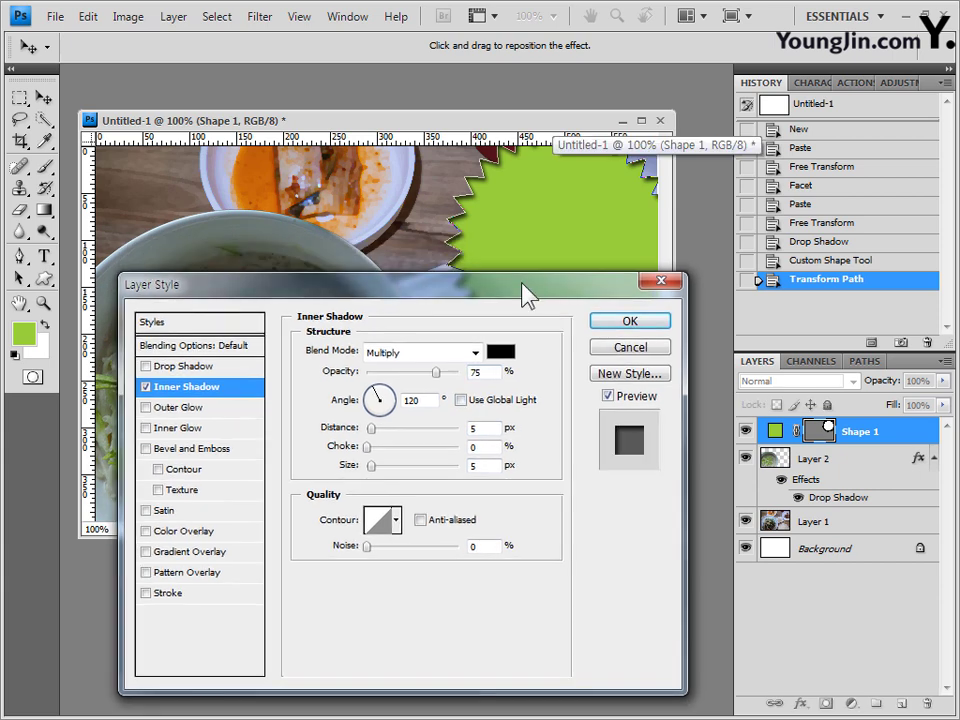
Step: Add an outside Stroke of 4 px in colour #ffcc00 to the seal and apply the layer style
left_click(165, 598)
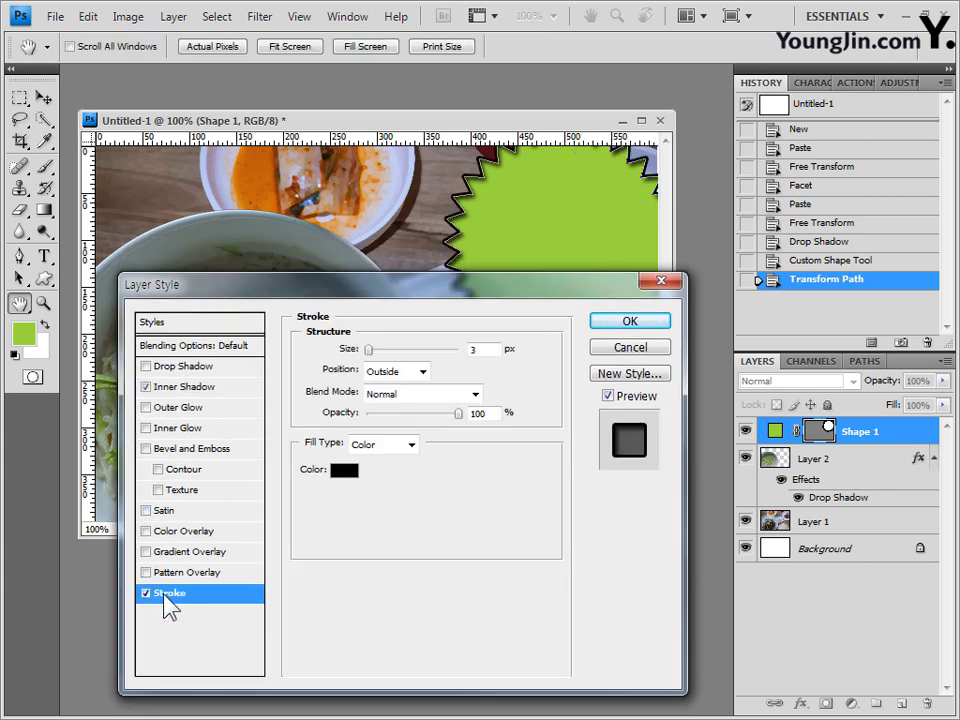
double_click(484, 349)
type("4")
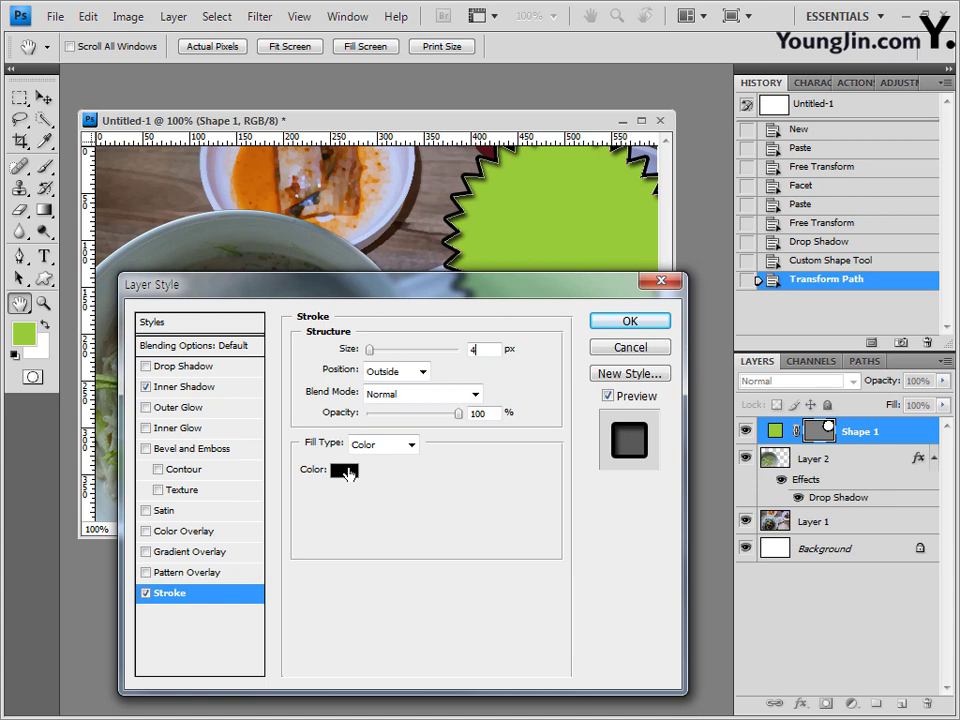
left_click(346, 470)
double_click(545, 523)
type("ffcc00")
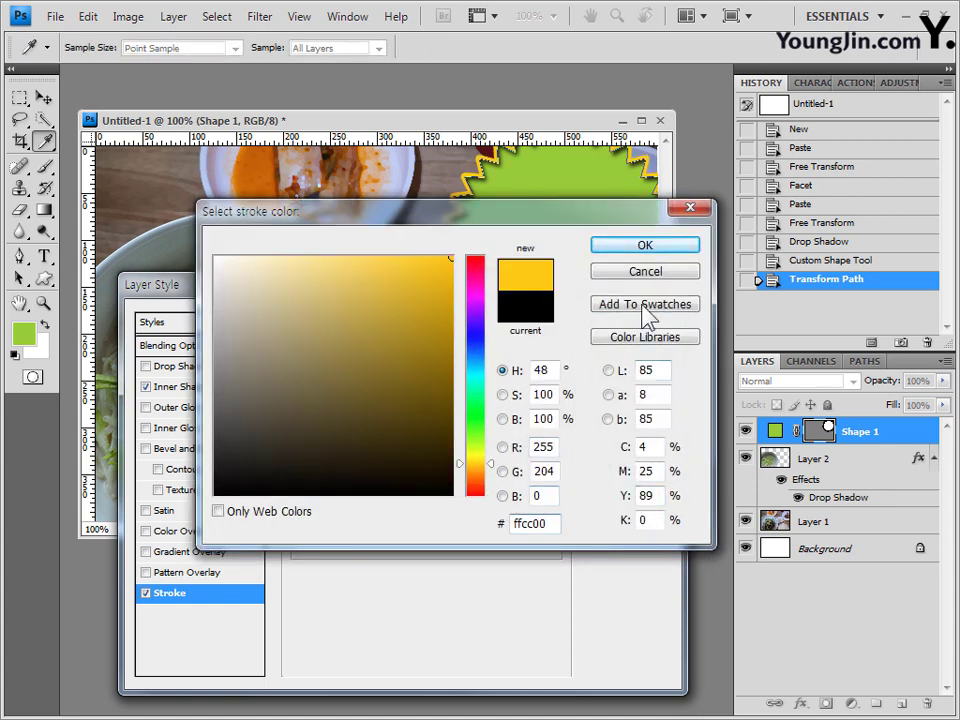
left_click(658, 250)
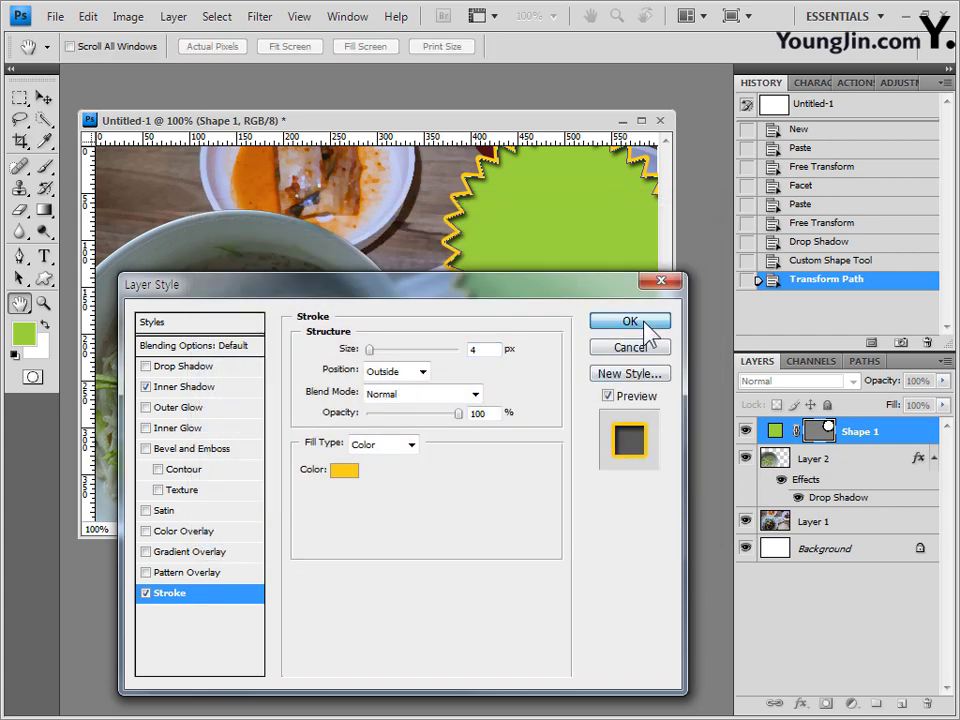
left_click(644, 322)
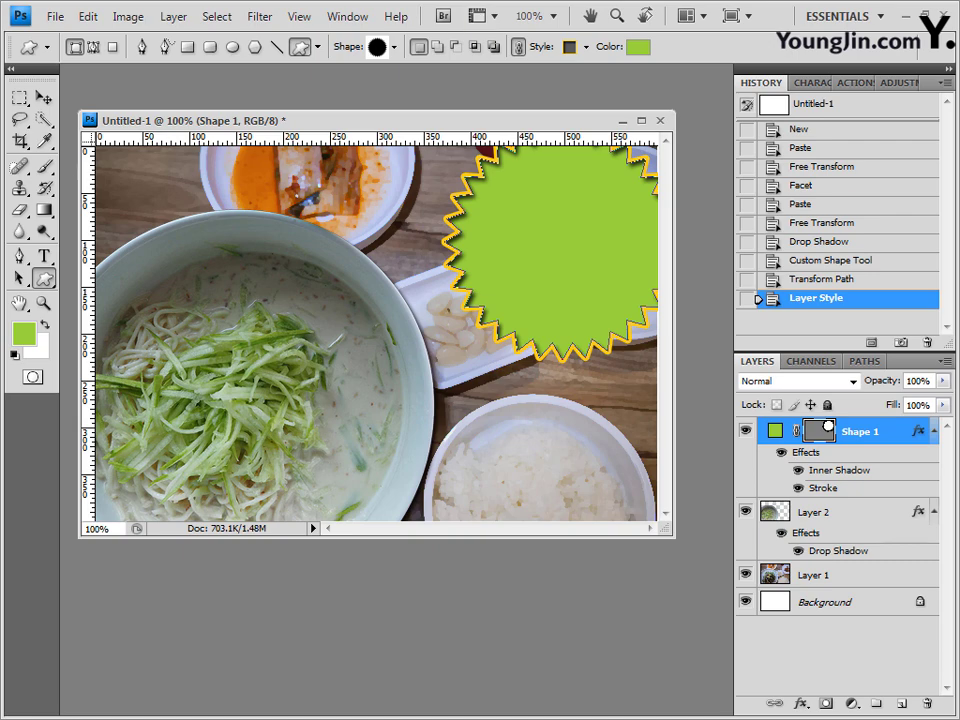
Step: Open 음식-3.jpg from the Windows Explorer folder, copy the whole image into the food composite and close the source photo
key("alt+Tab")
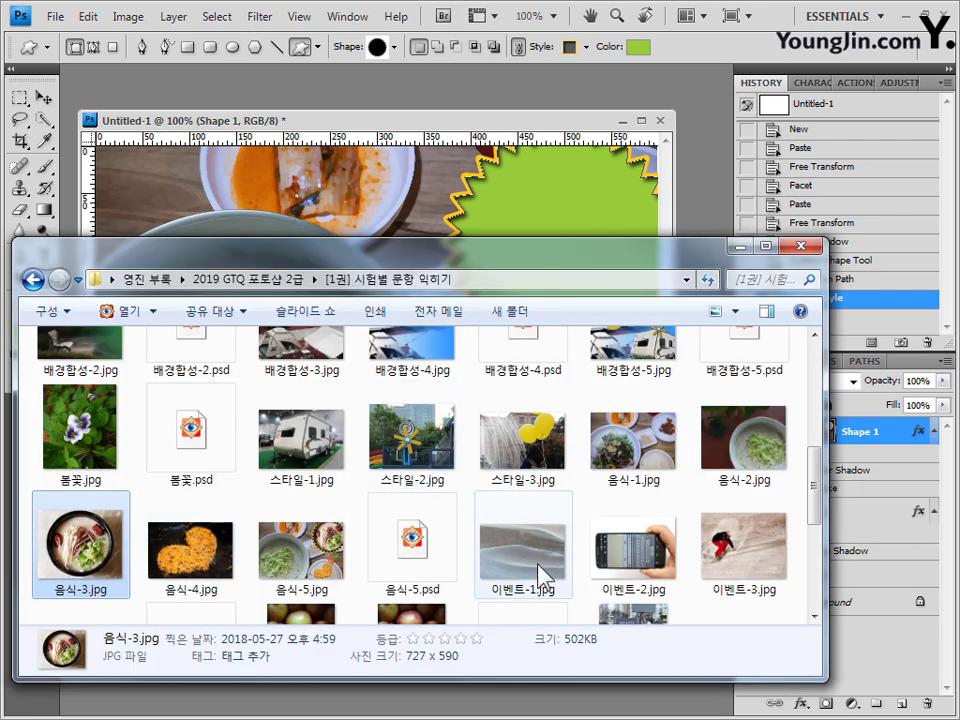
left_click_drag(81, 540, 703, 154)
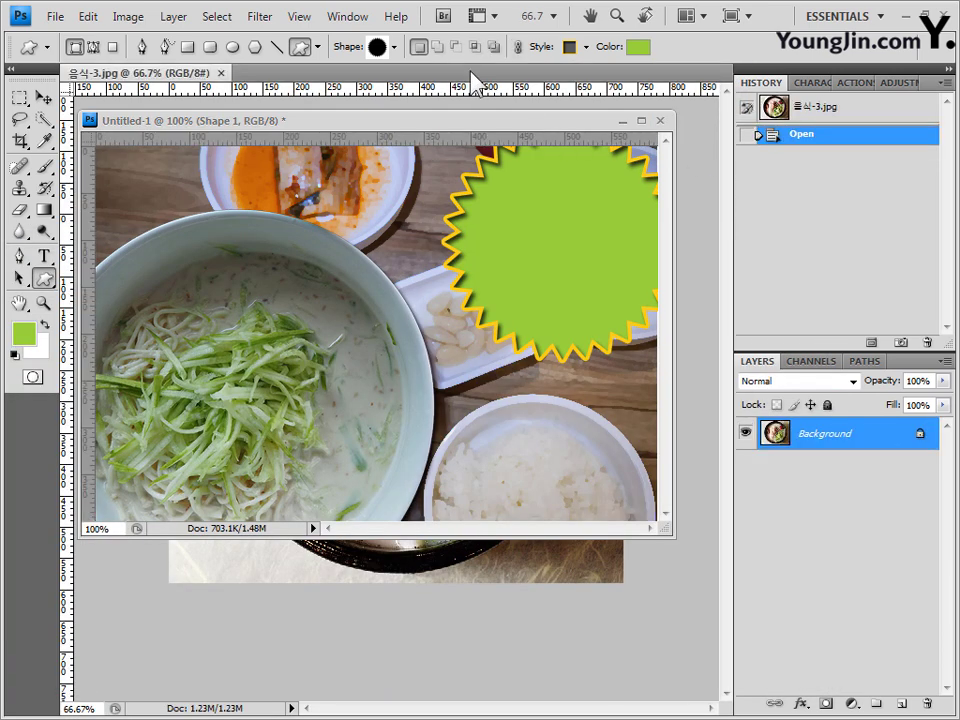
left_click_drag(140, 73, 150, 340)
left_click_drag(456, 354, 557, 234)
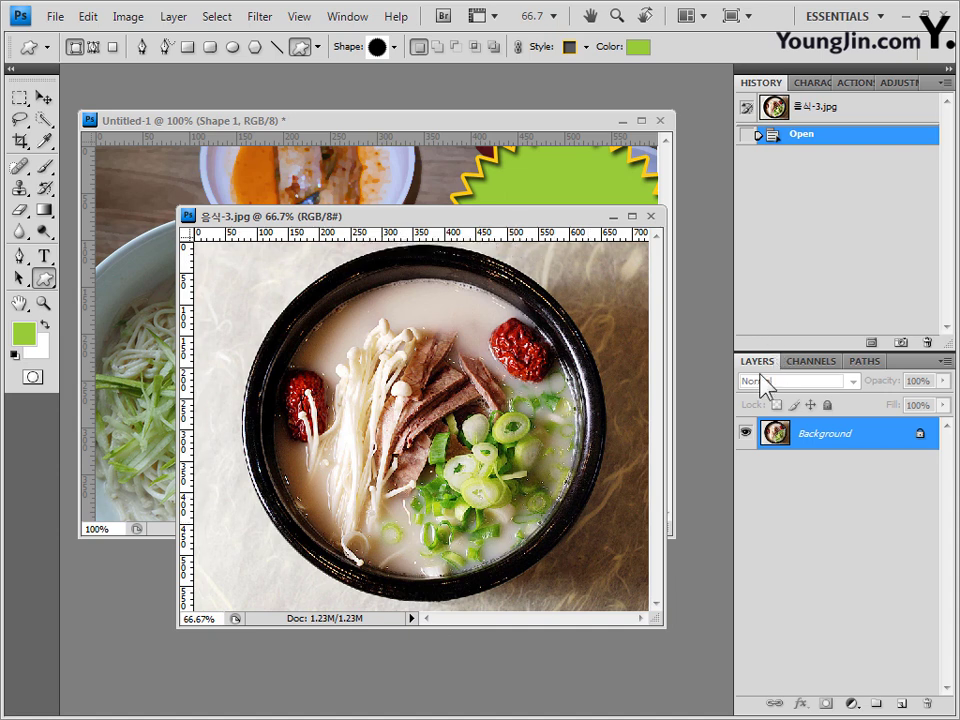
key("ctrl+a")
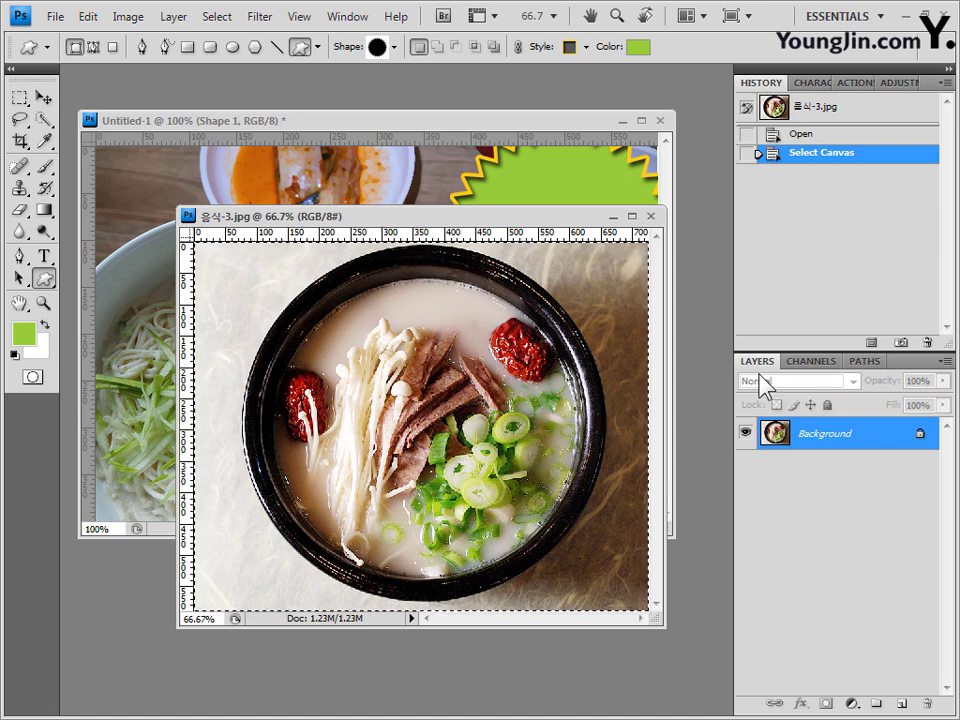
left_click(651, 216)
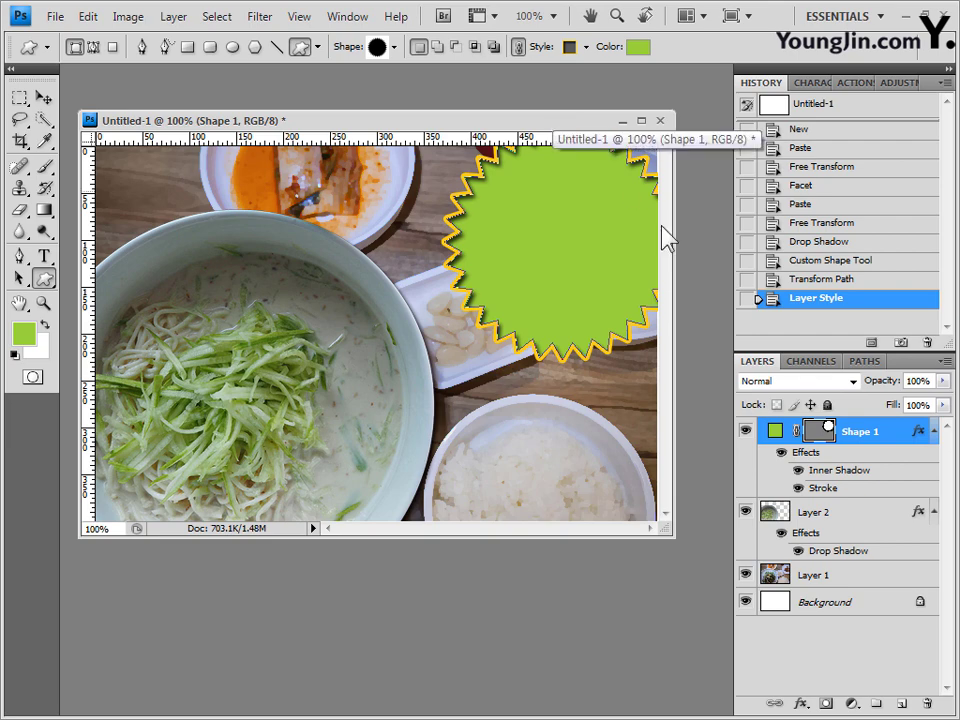
key("ctrl+v")
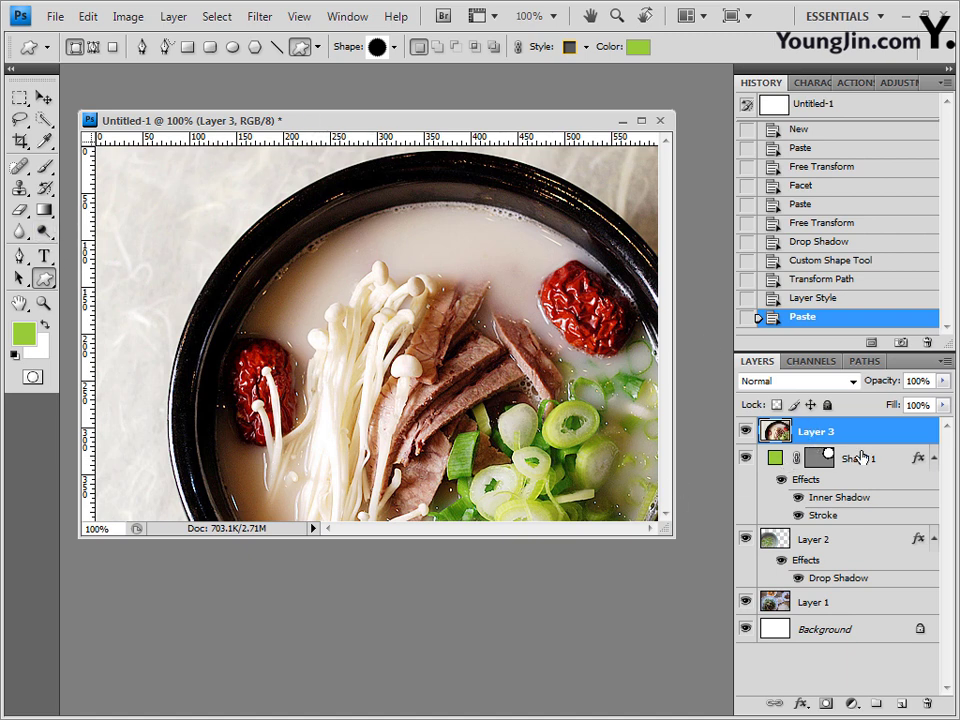
Step: Scale the pasted soup photo to 55.6% over the seal and clip it to the seal shape with a clipping mask
key("ctrl+t")
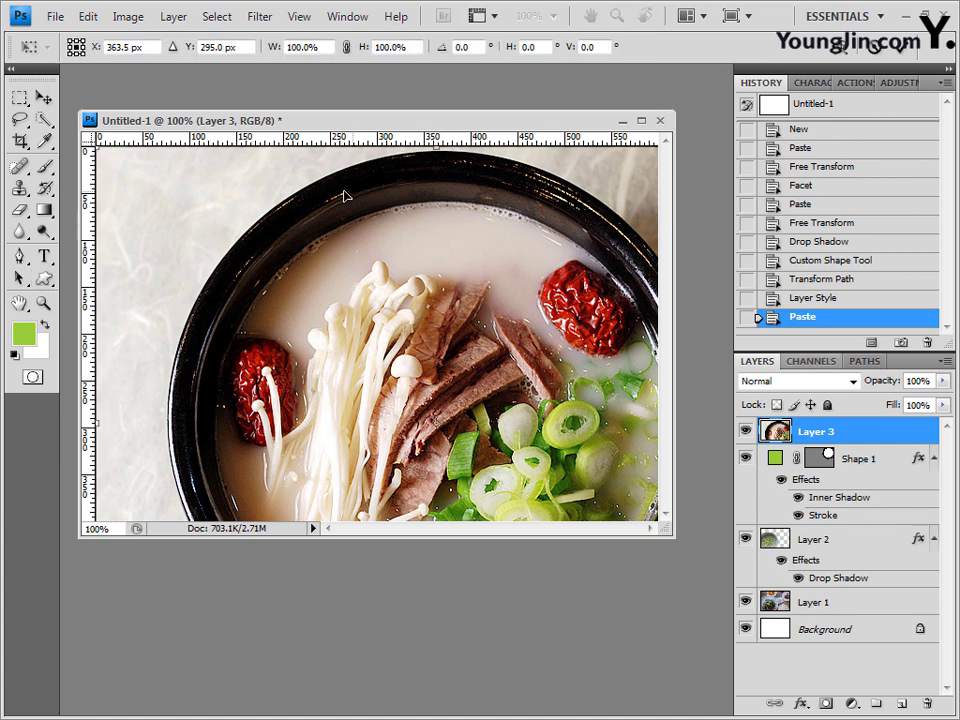
left_click_drag(100, 148, 268, 250)
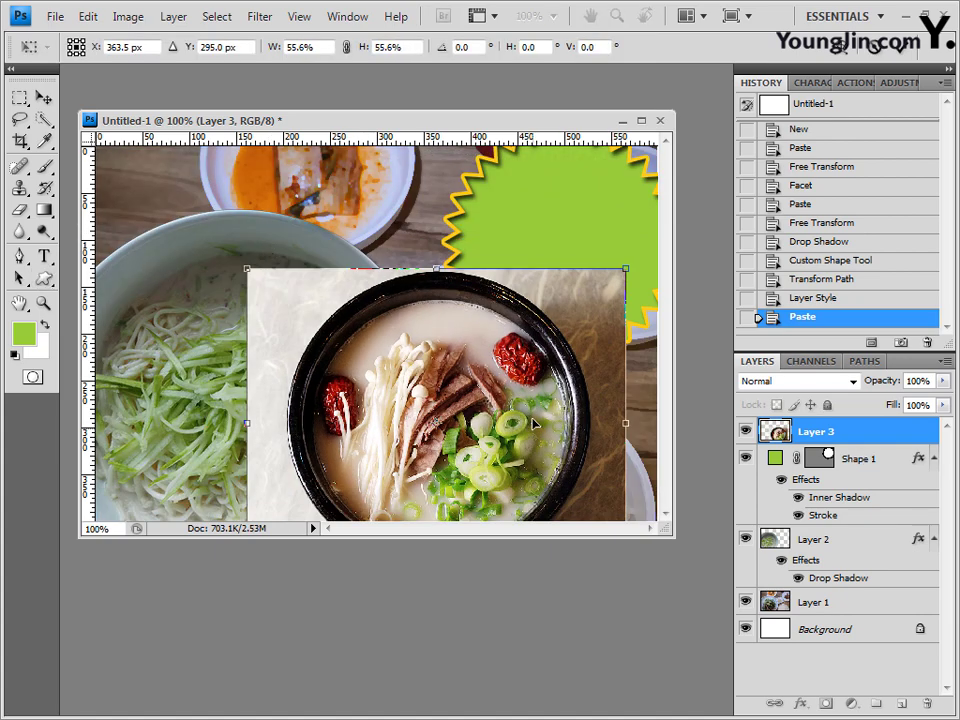
left_click_drag(539, 442, 624, 282)
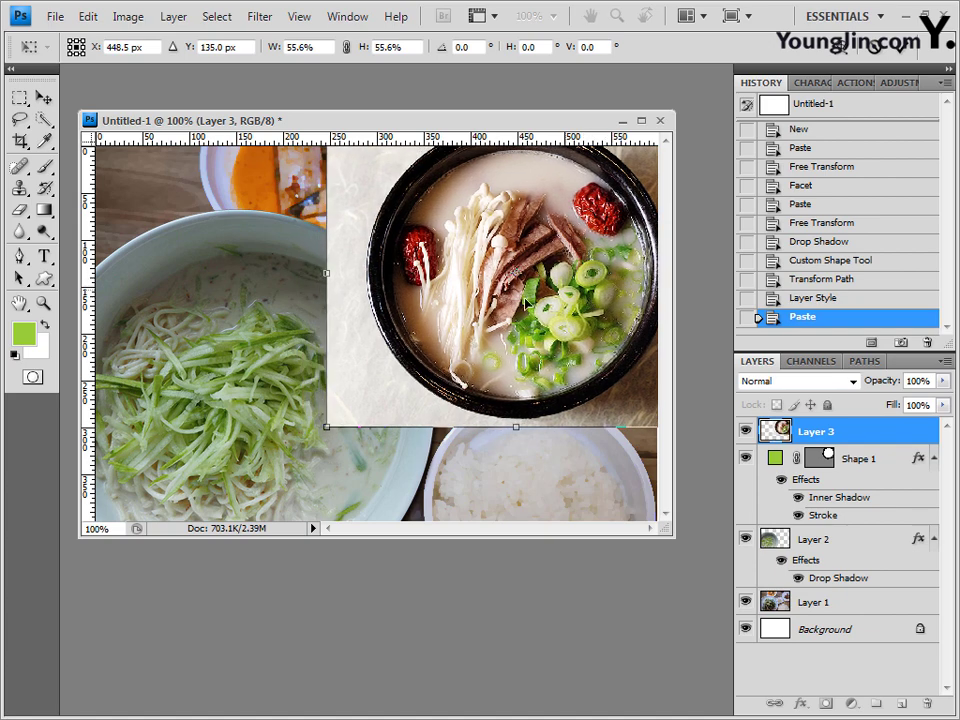
key("Return")
key("u")
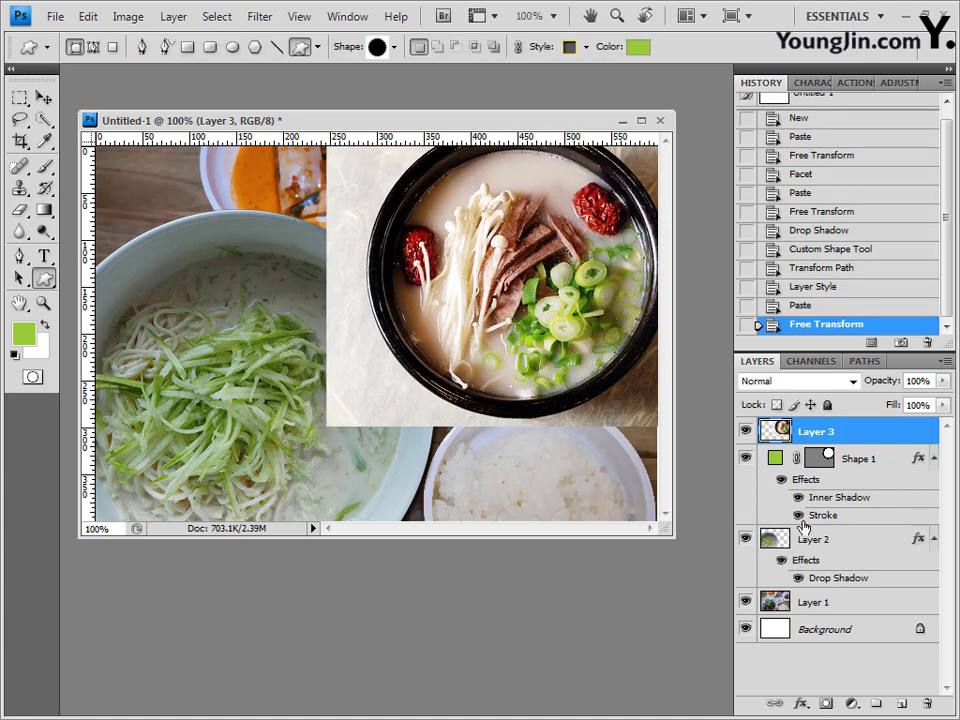
left_click(898, 443, "alt")
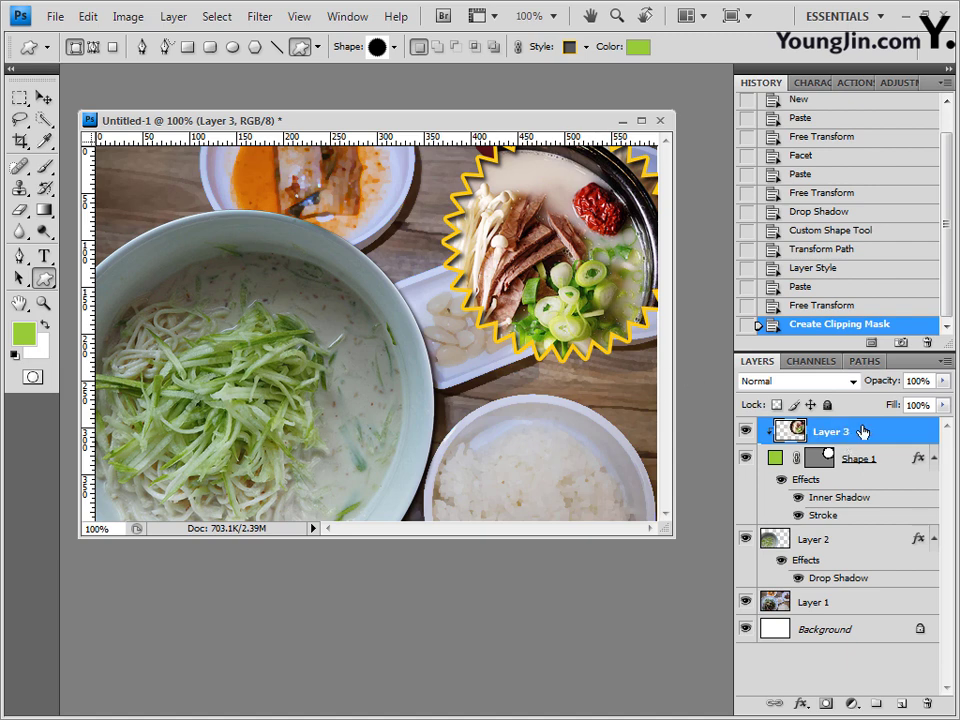
Step: Scale the clipped soup photo to 79.7% so that the whole bowl fits inside the seal
key("ctrl+t")
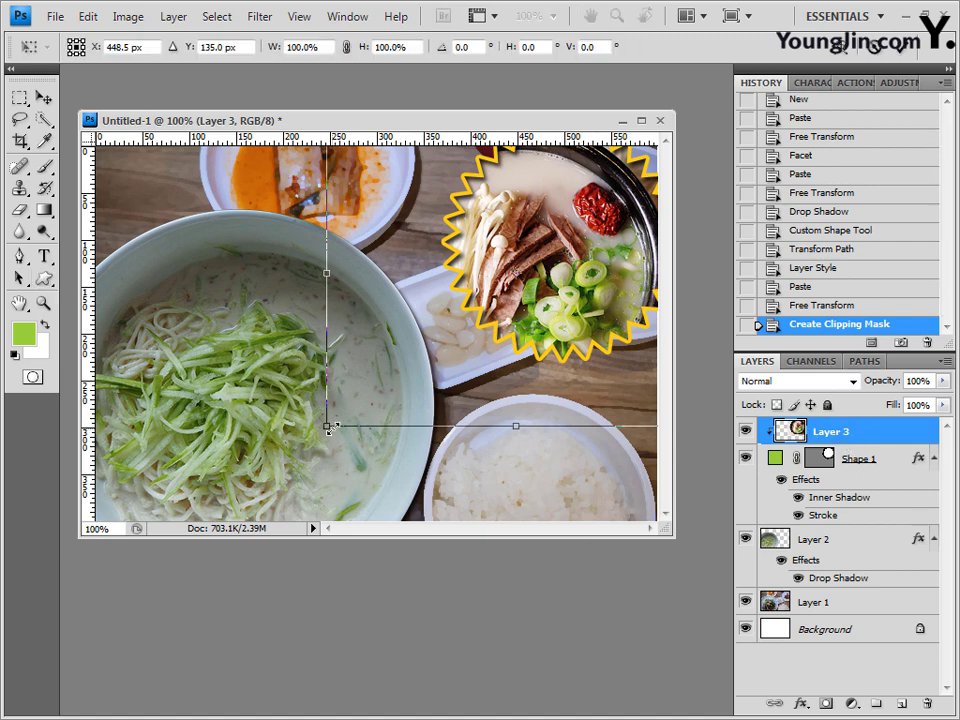
left_click_drag(330, 426, 409, 362)
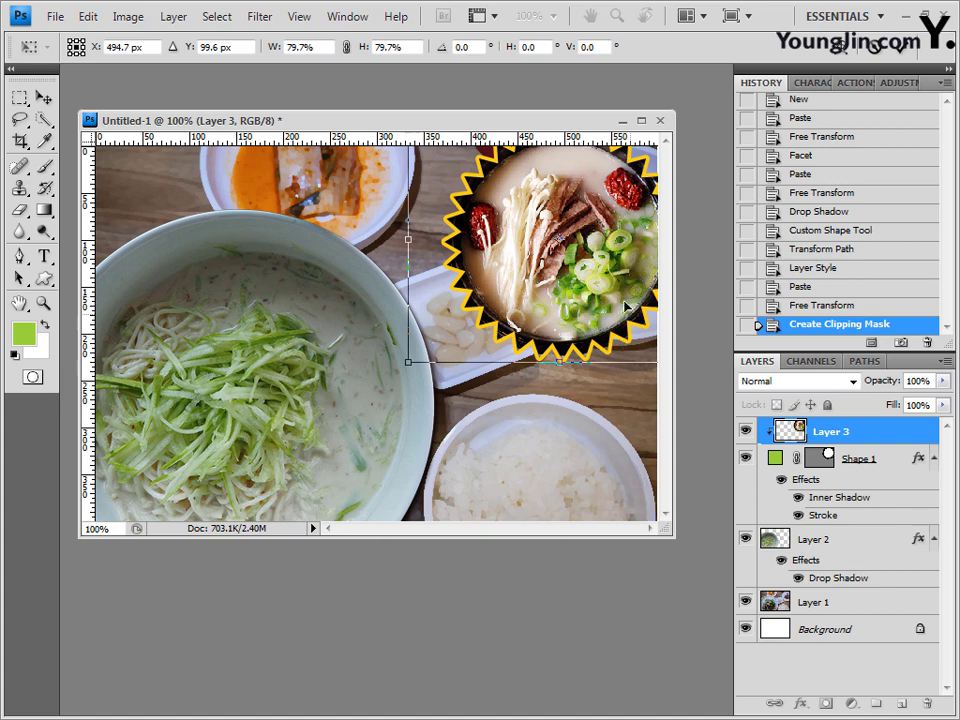
key("Return")
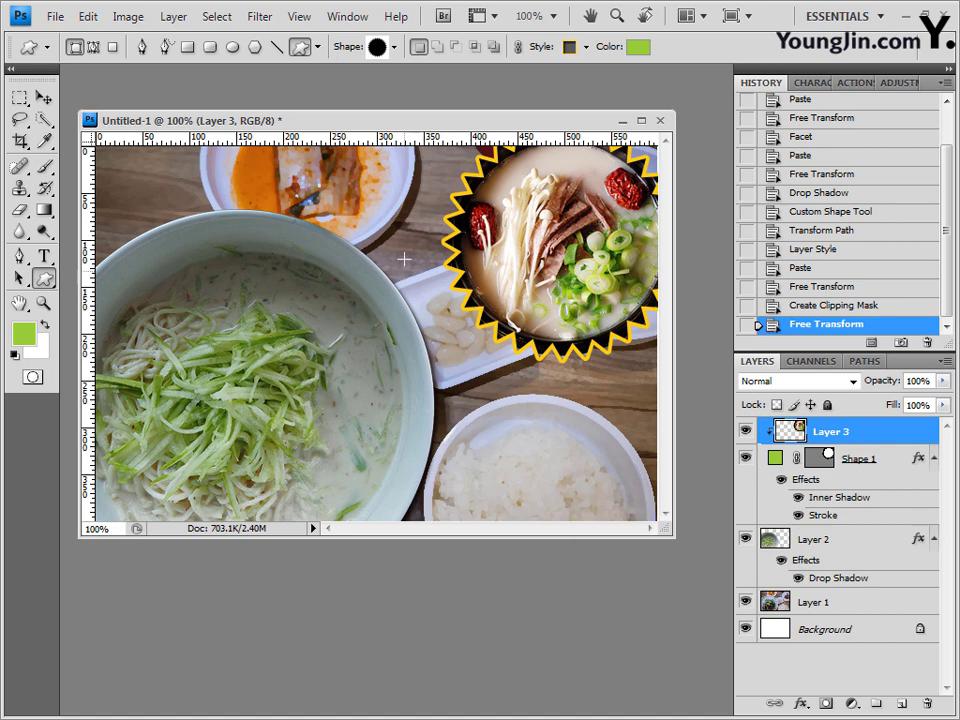
Step: Apply an Add Noise filter to the clipped soup photo with a 20% amount and Uniform distribution, not monochromatic
left_click(259, 17)
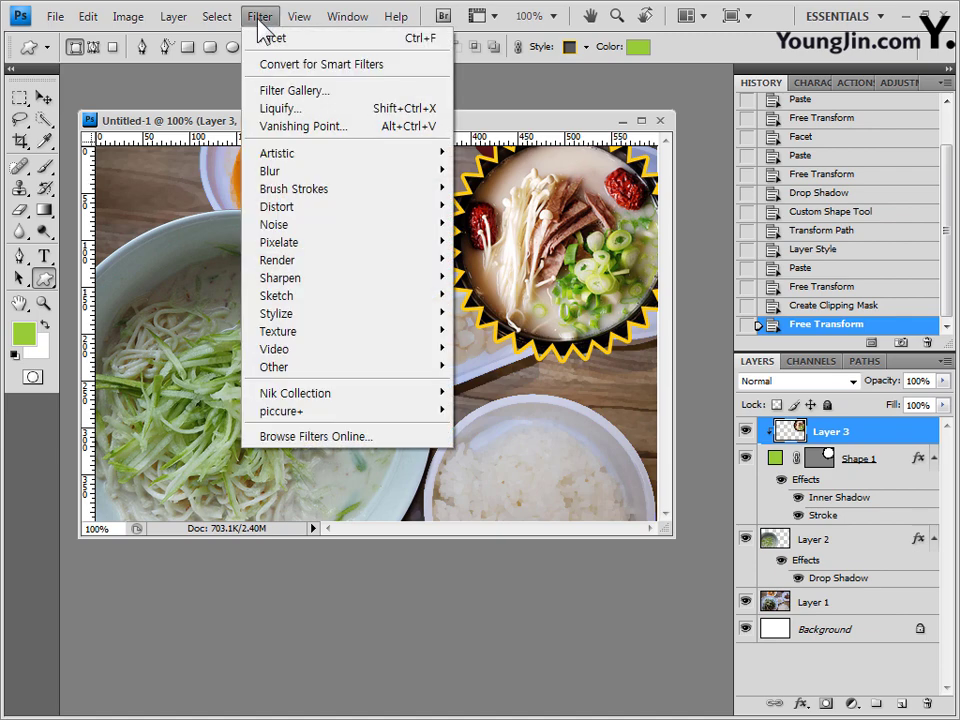
mouse_move(326, 226)
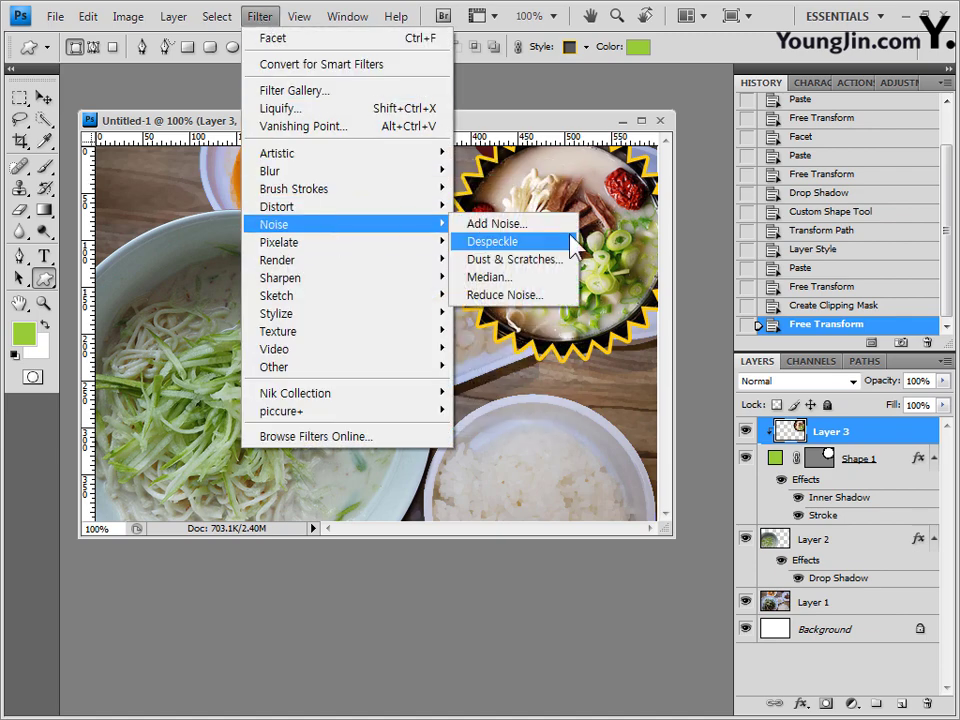
left_click(530, 224)
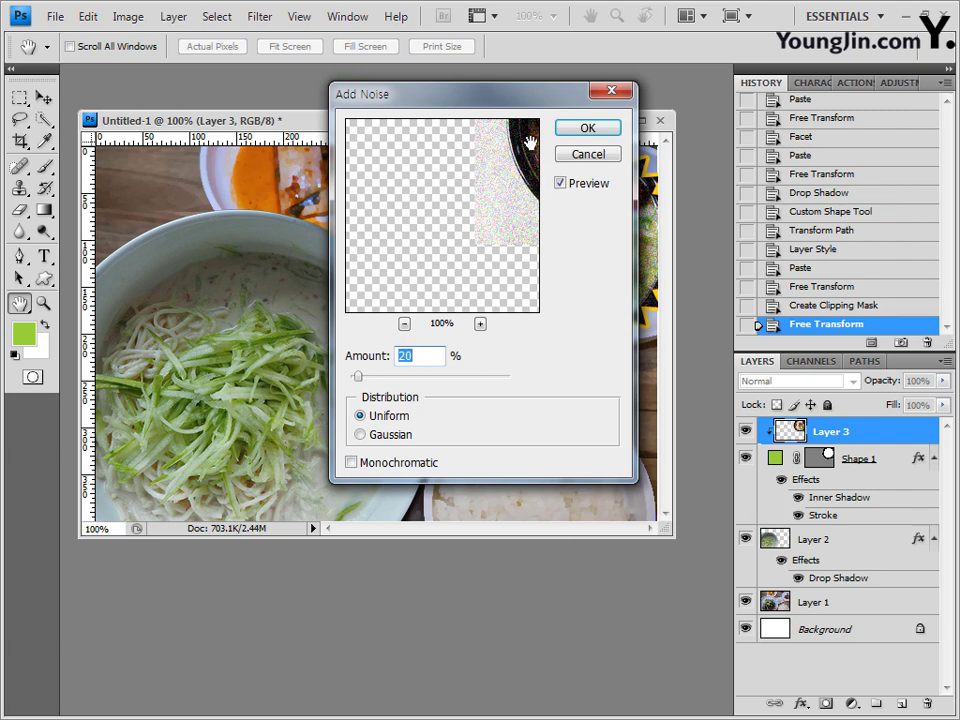
left_click_drag(519, 100, 559, 208)
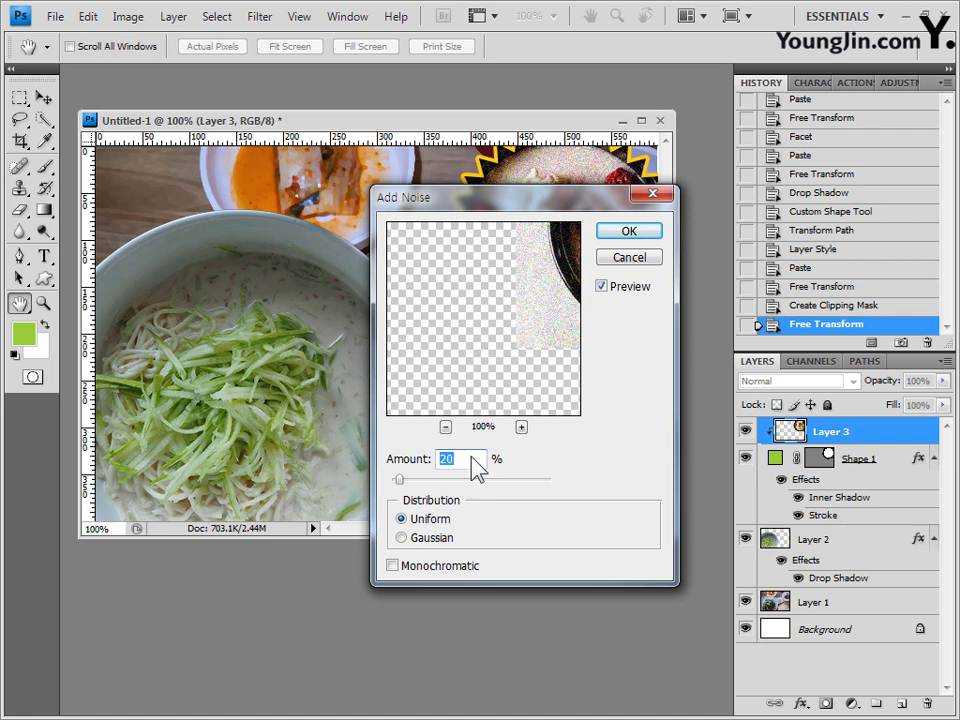
left_click_drag(399, 481, 421, 477)
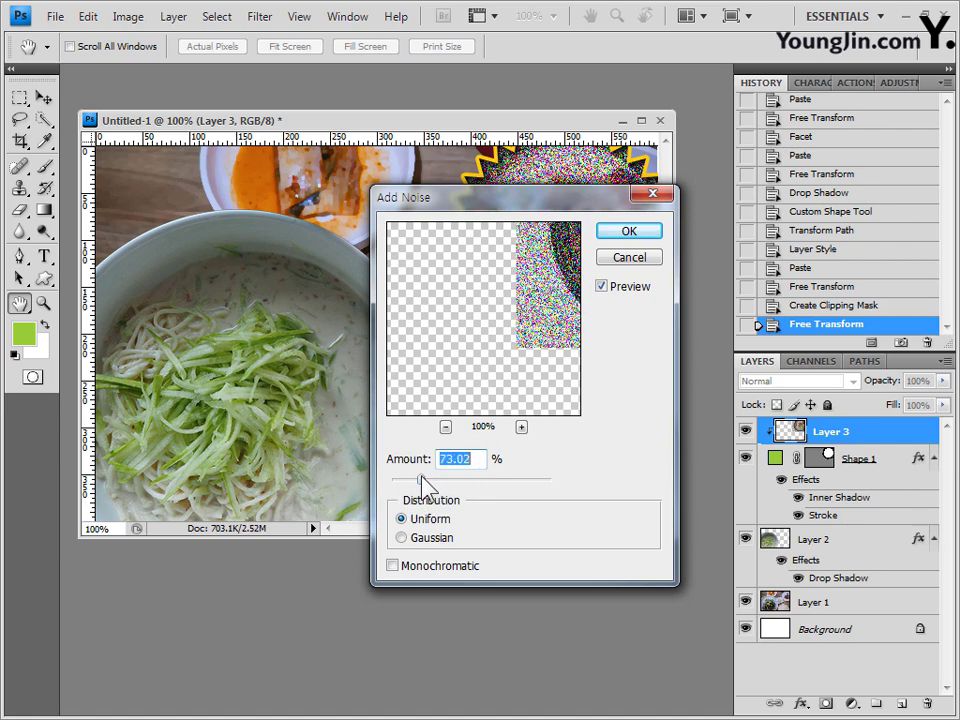
left_click_drag(613, 190, 397, 243)
left_click(185, 535)
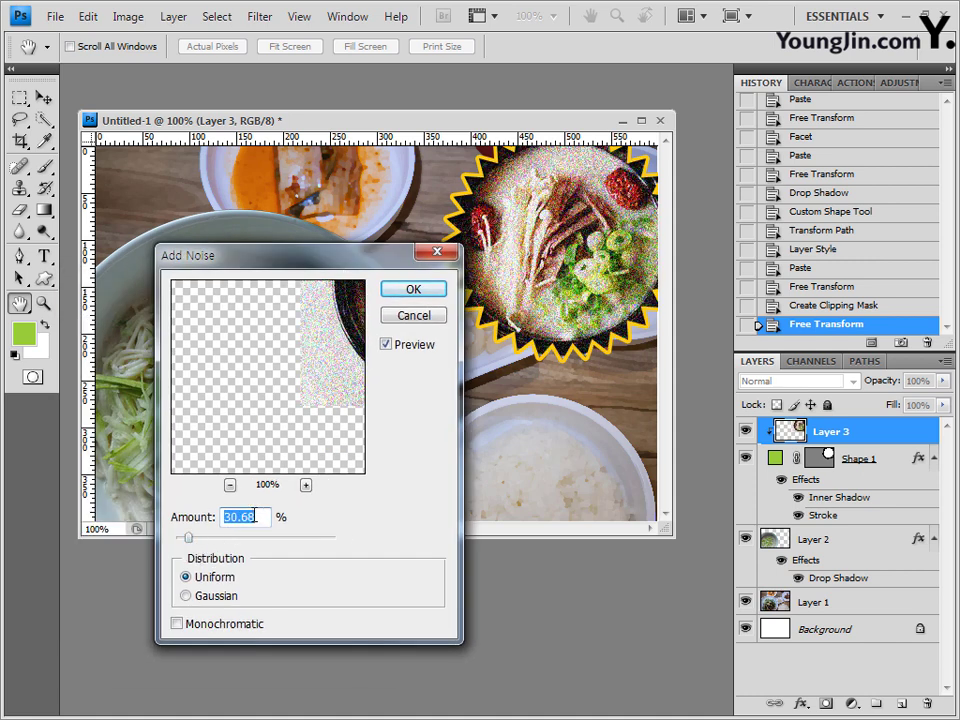
left_click_drag(256, 517, 229, 517)
type("20")
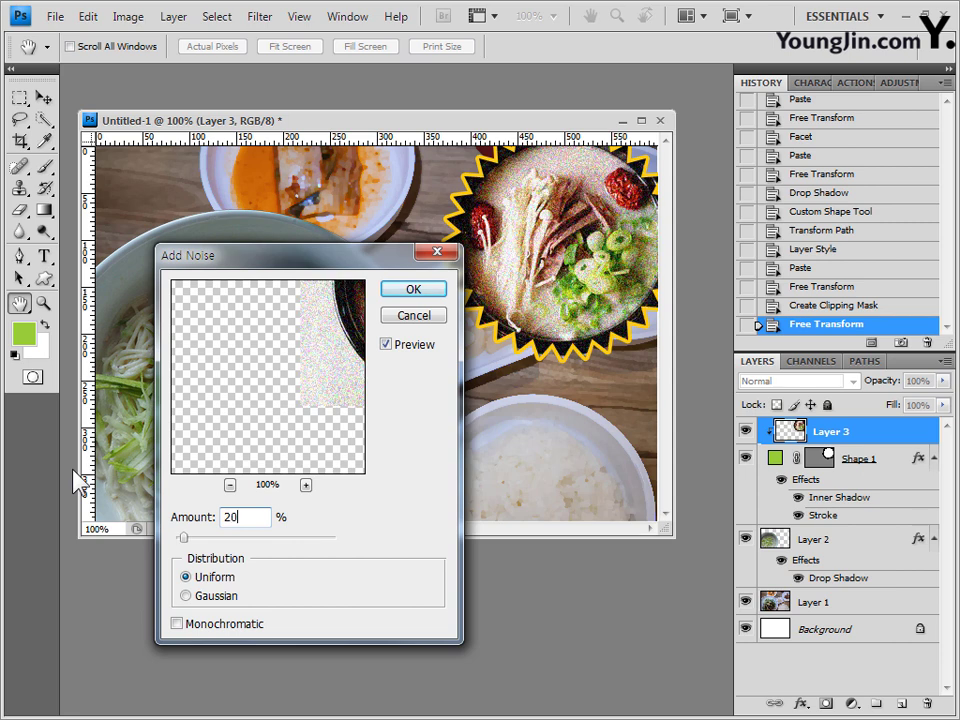
left_click_drag(354, 278, 348, 300)
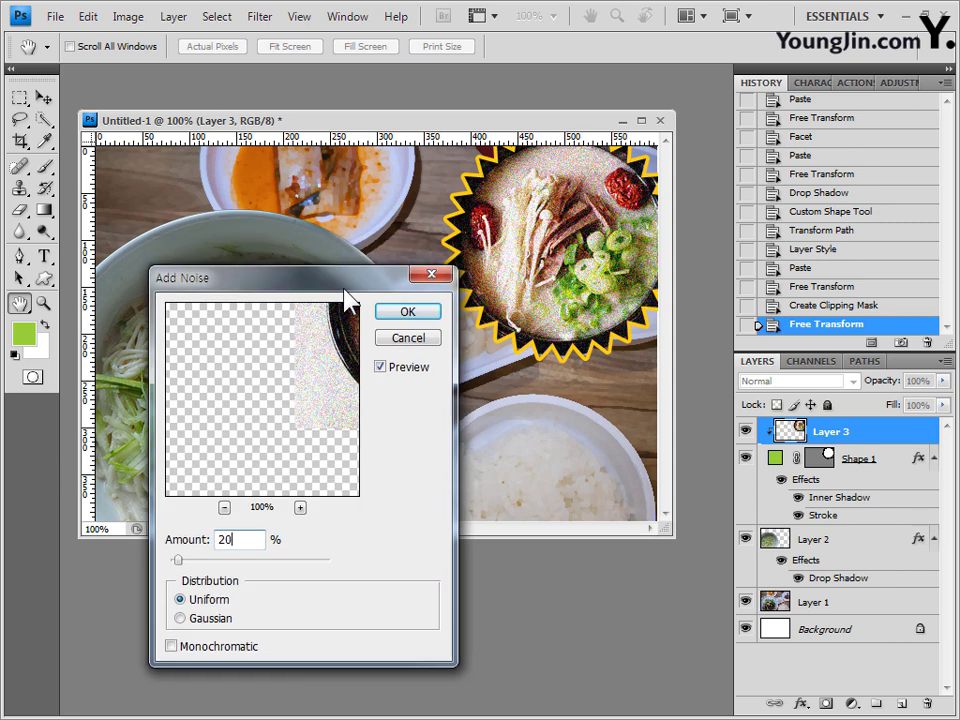
left_click(408, 312)
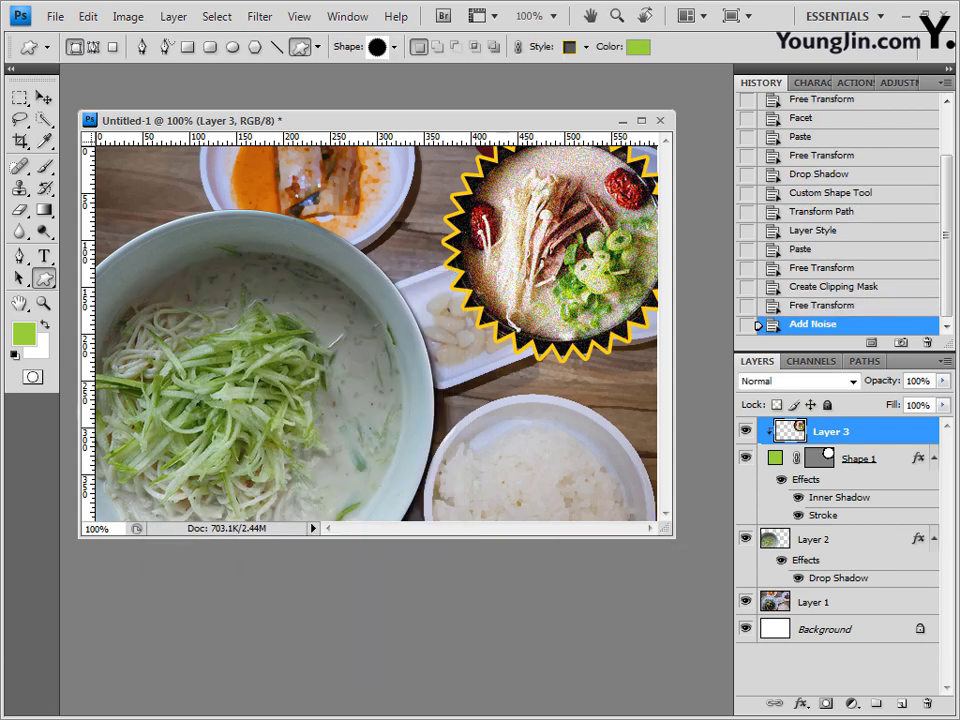
Step: Open 음식-4.jpg from the Windows Explorer folder in Photoshop and place its window over the composite
key("alt+Tab")
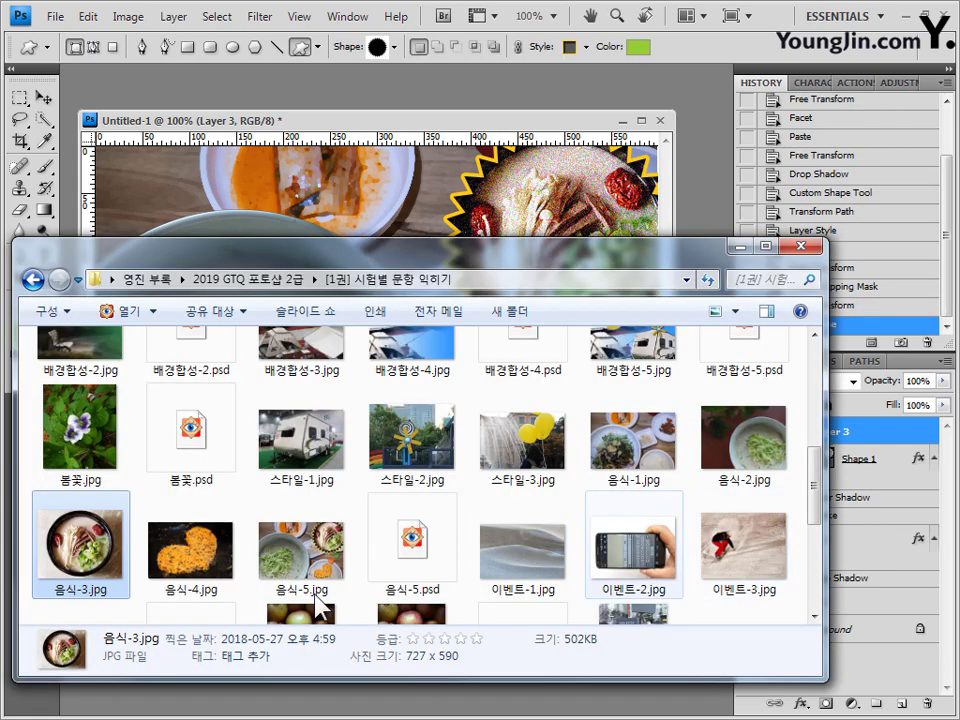
left_click_drag(205, 585, 420, 70)
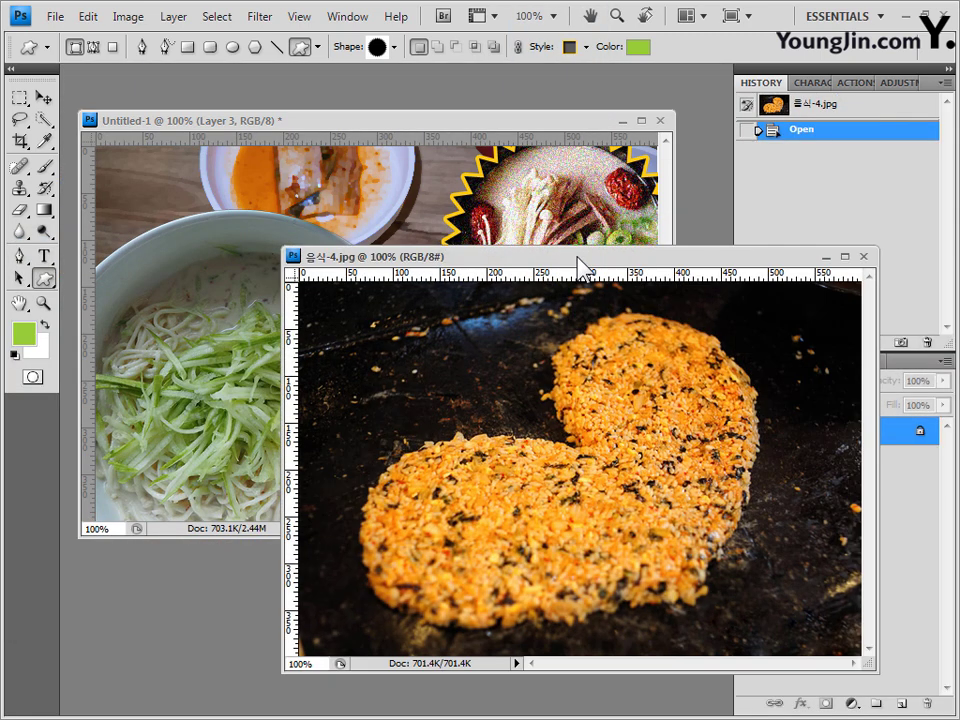
left_click_drag(578, 262, 409, 218)
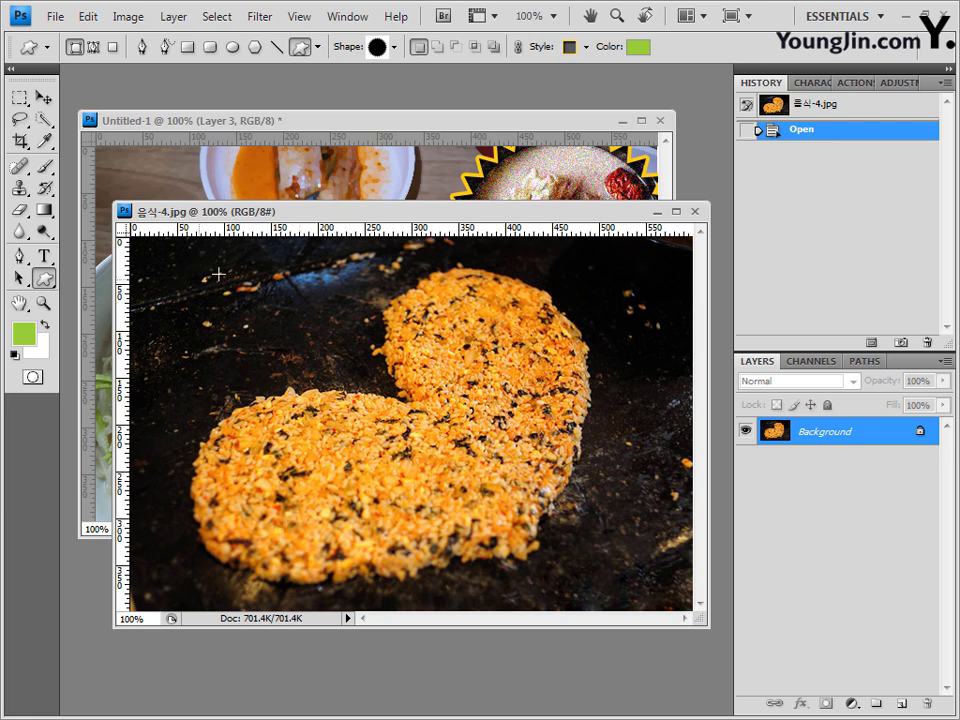
Step: Select the whole heart-shaped fried rice in 음식-4.jpg with the Quick Selection tool and a 10 px brush
left_click(45, 119)
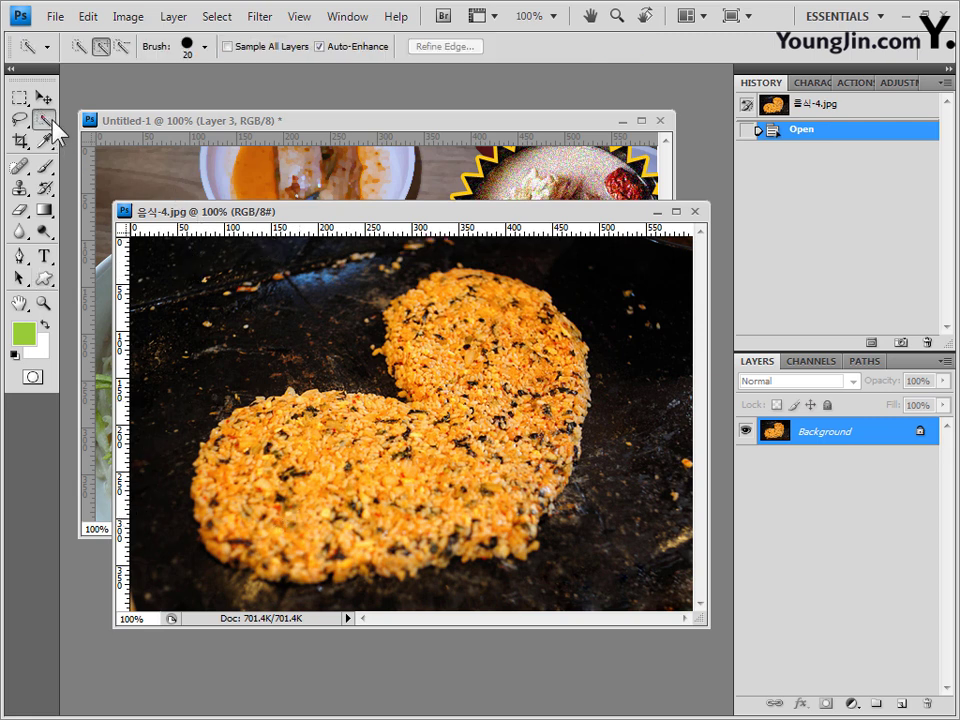
left_click(279, 120)
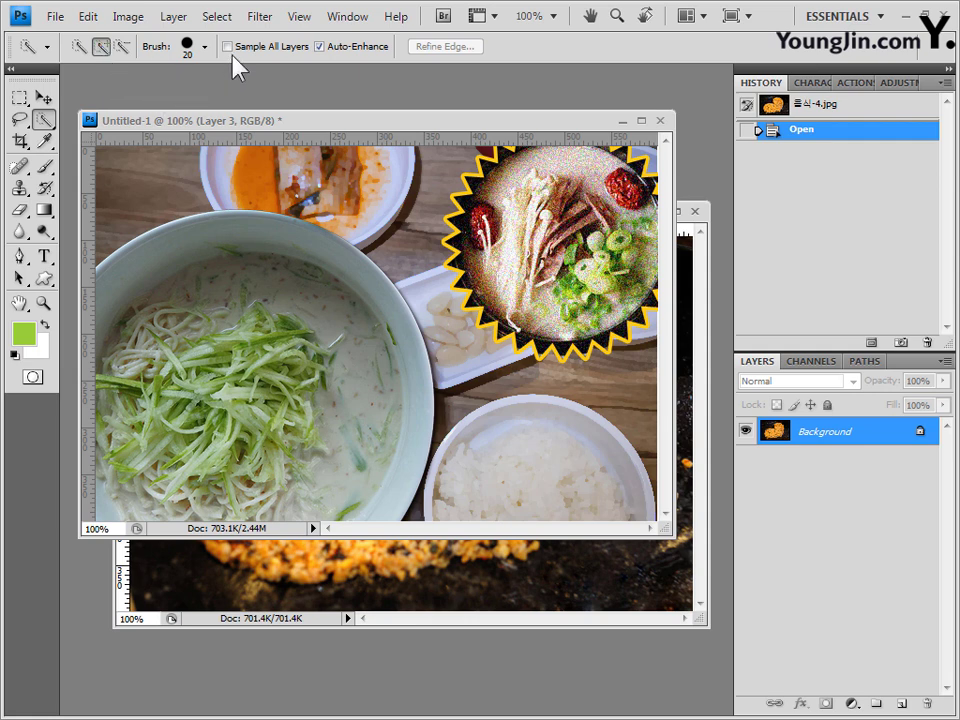
left_click(205, 46)
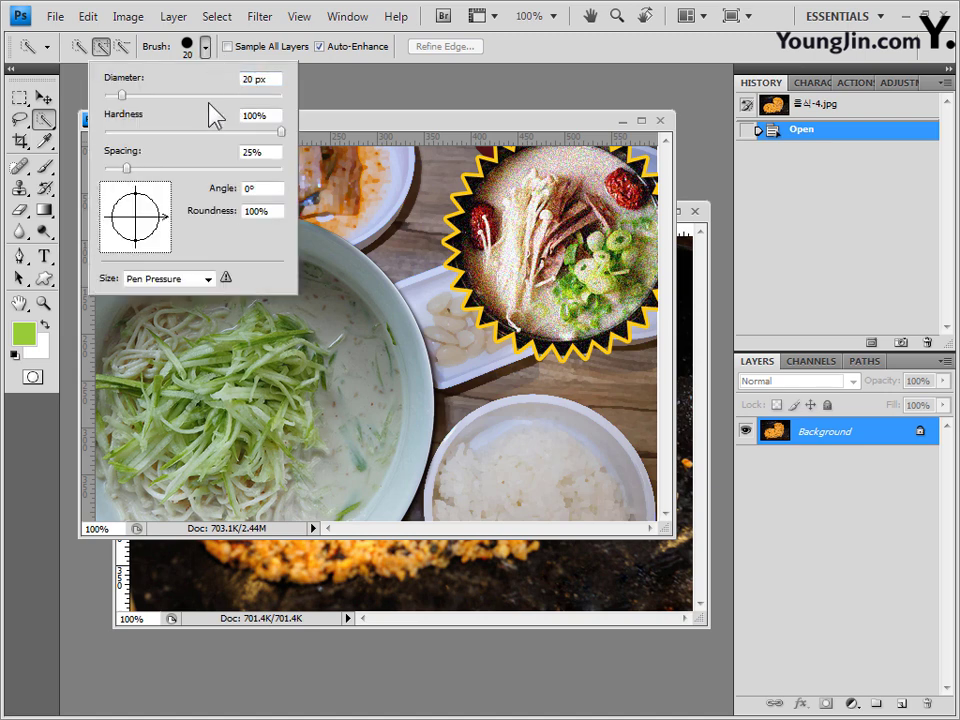
double_click(254, 78)
type("10")
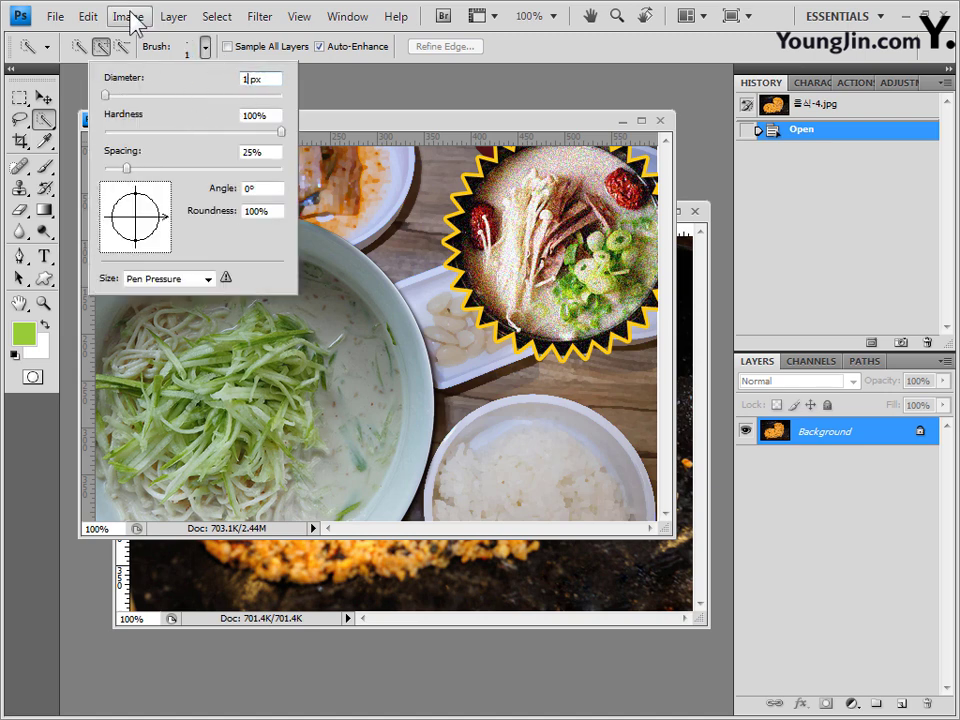
left_click(705, 362)
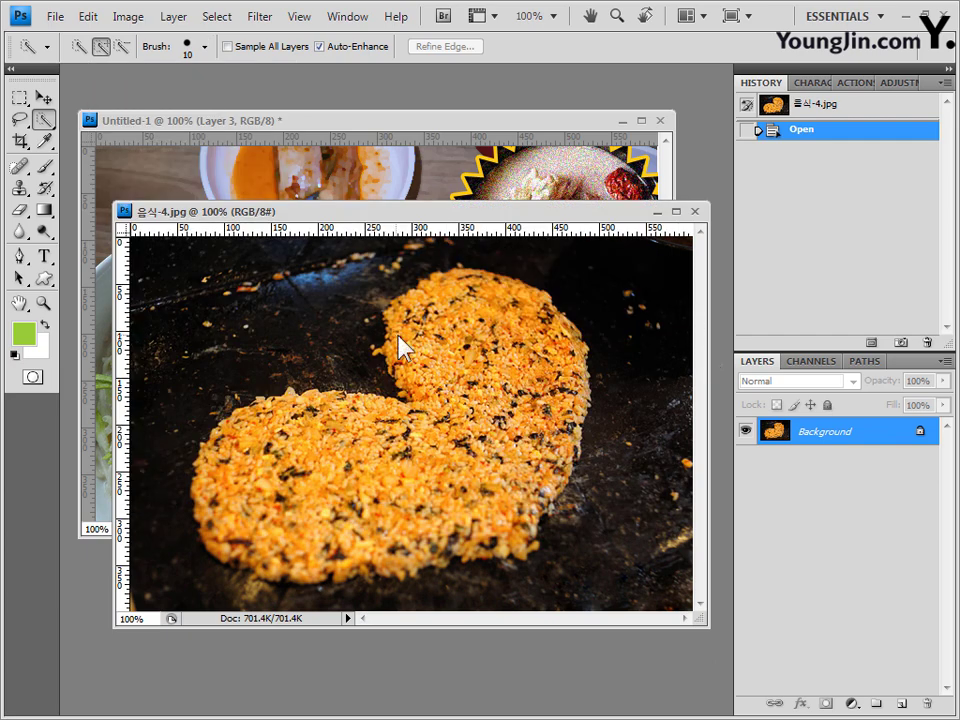
left_click_drag(398, 414, 250, 470)
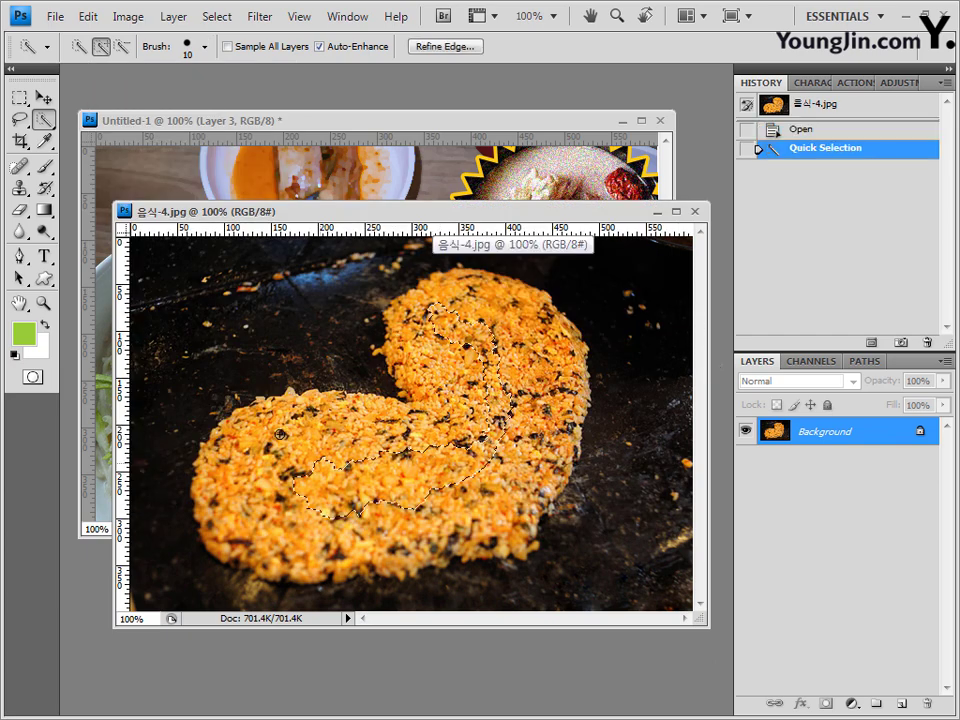
mouse_move(405, 540)
left_mouse_down()
mouse_move(300, 390)
mouse_move(360, 370)
mouse_move(380, 300)
mouse_move(487, 309)
left_mouse_up()
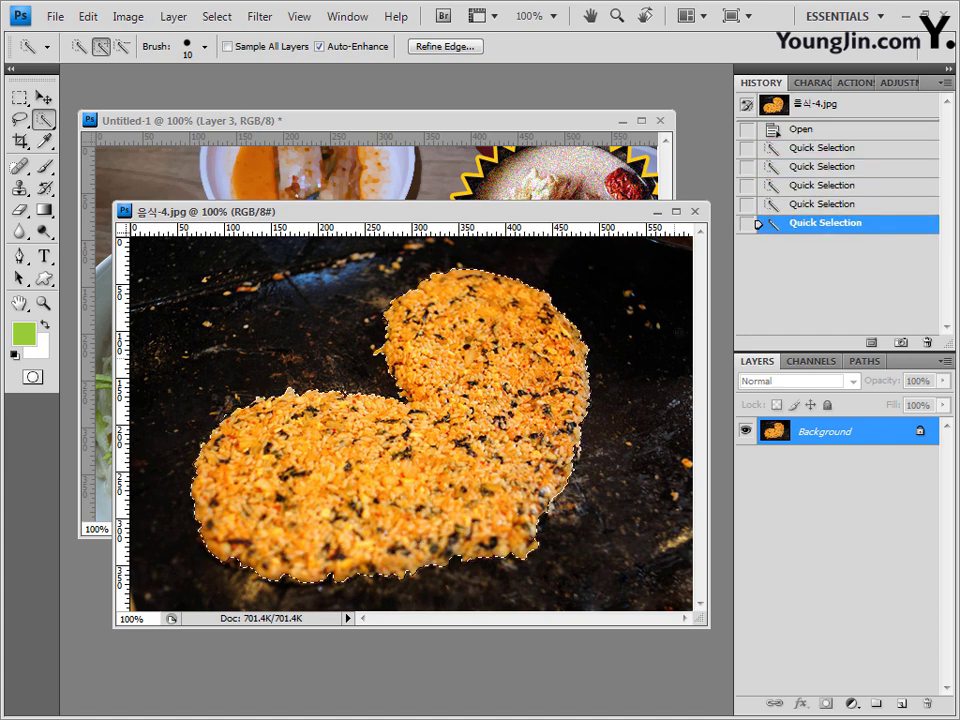
Step: Copy the selected fried rice into the food composite, closing the source photo, and scale it to 31.5% over the white rice bowl
left_click(694, 212)
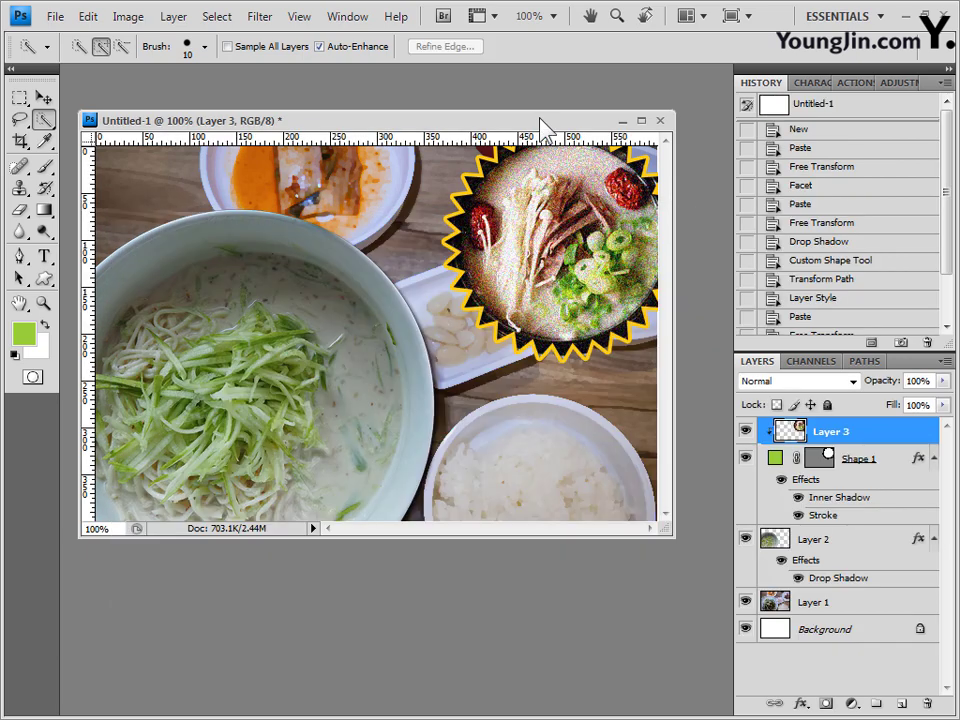
key("ctrl+v")
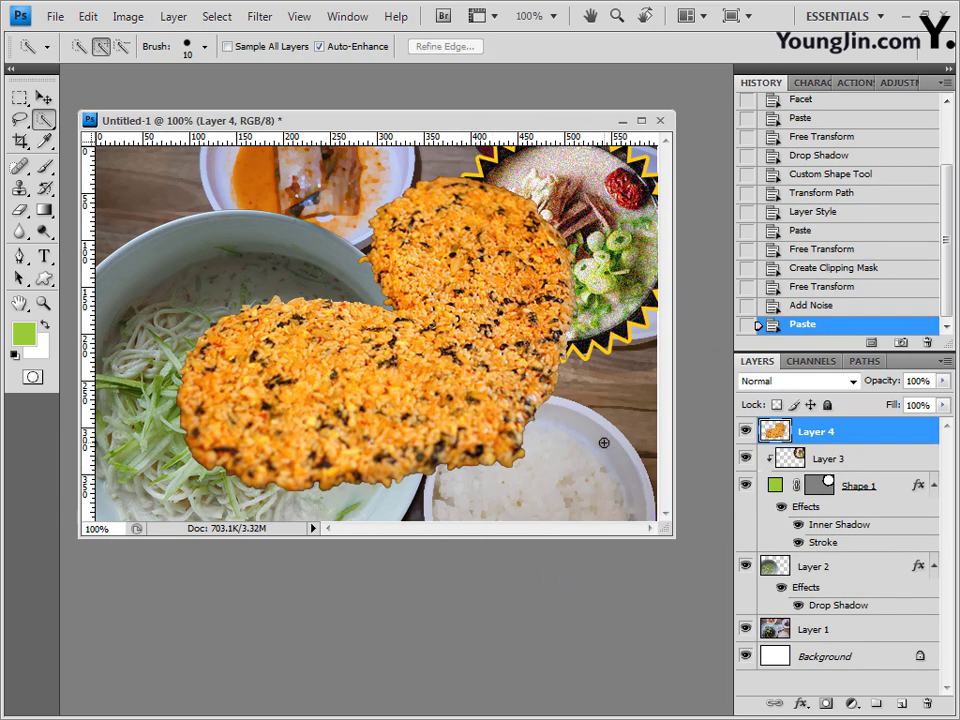
key("ctrl+t")
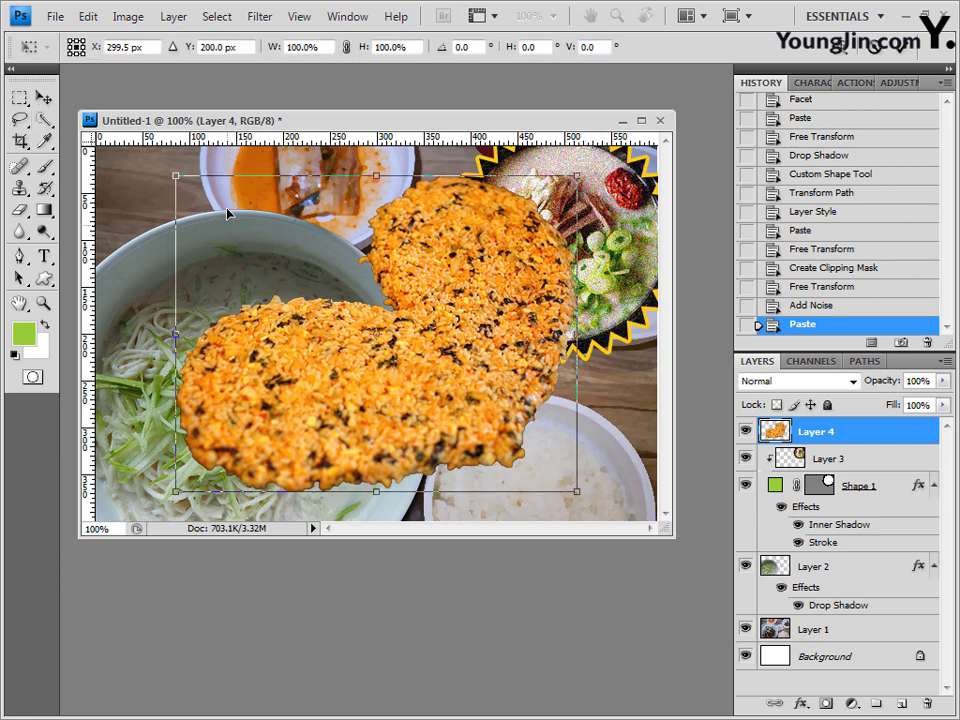
left_click_drag(178, 176, 452, 393)
left_click_drag(557, 443, 563, 470)
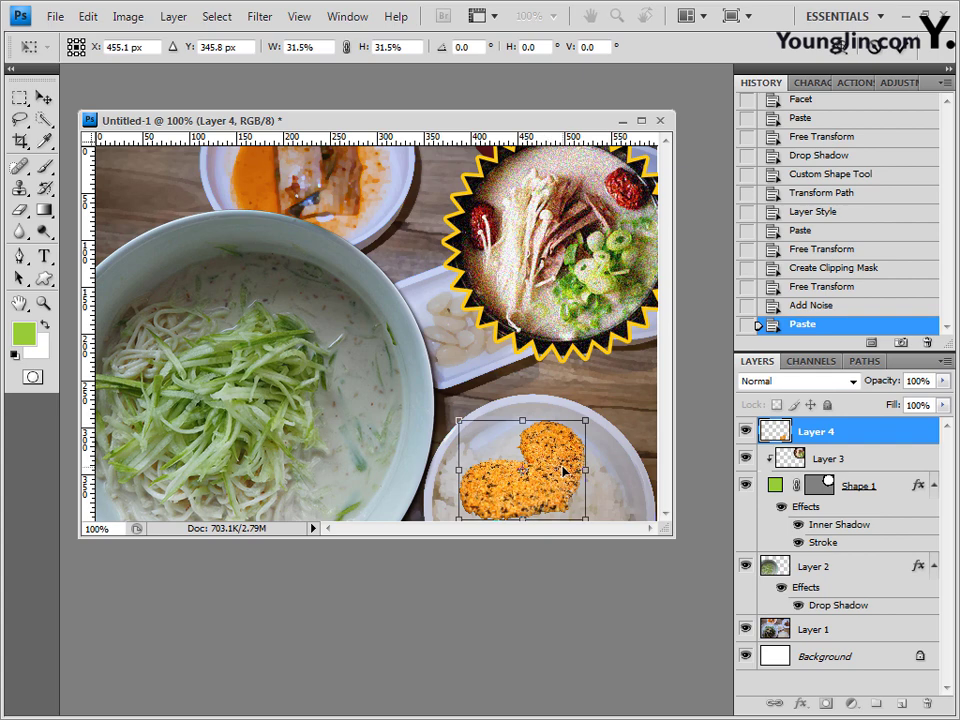
key("Return")
key("w")
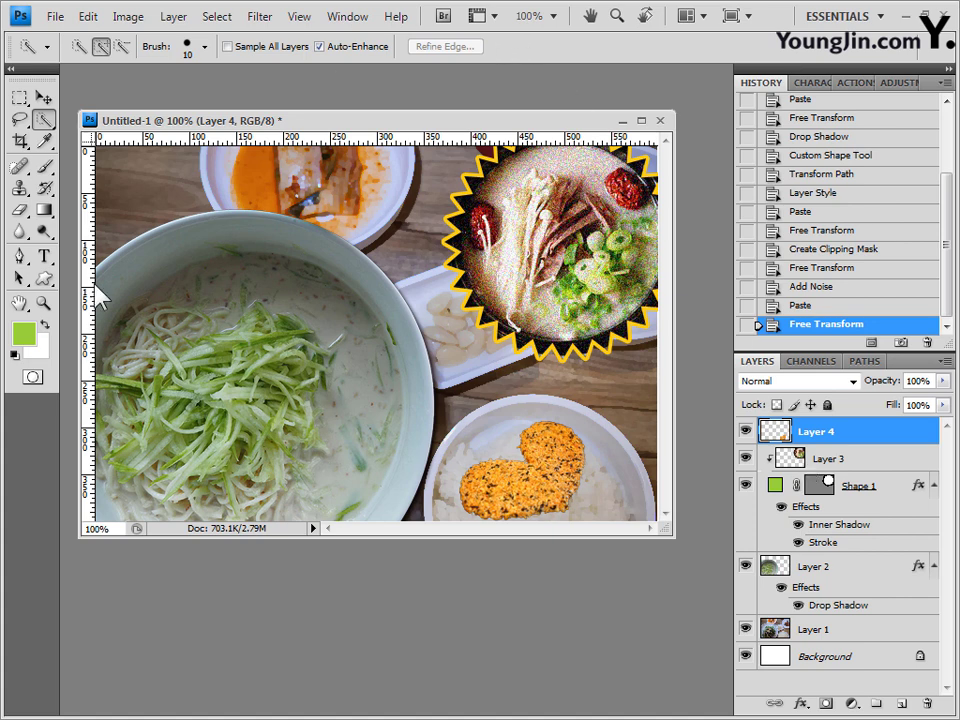
Step: Replace the Custom Shape tool's library with the Shapes set and choose the Heart Card shape
left_click(44, 279)
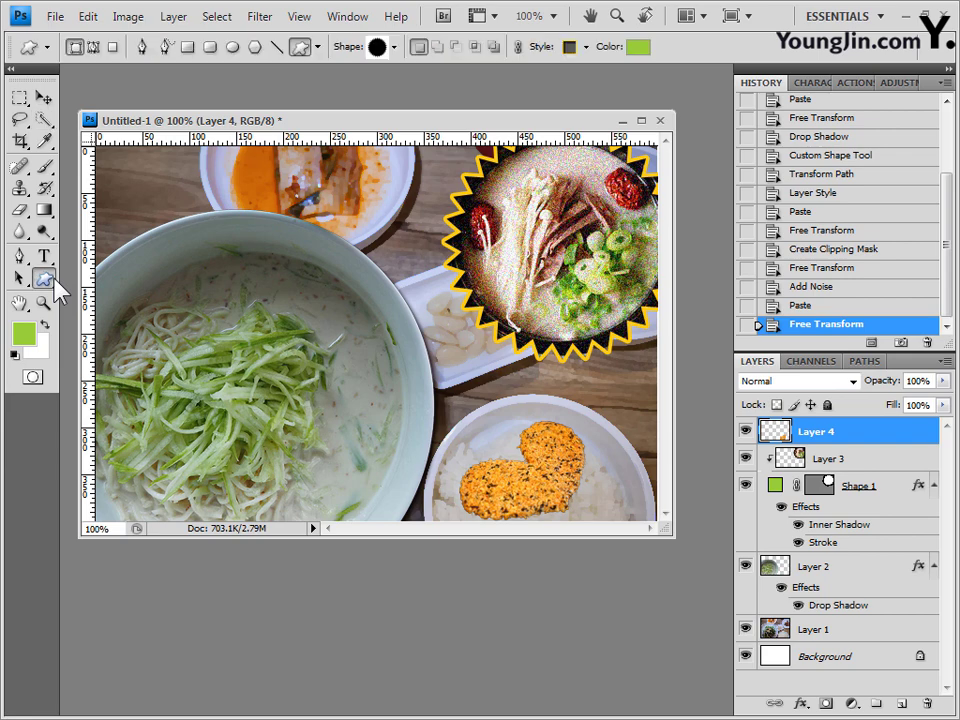
left_click(395, 46)
left_click(530, 79)
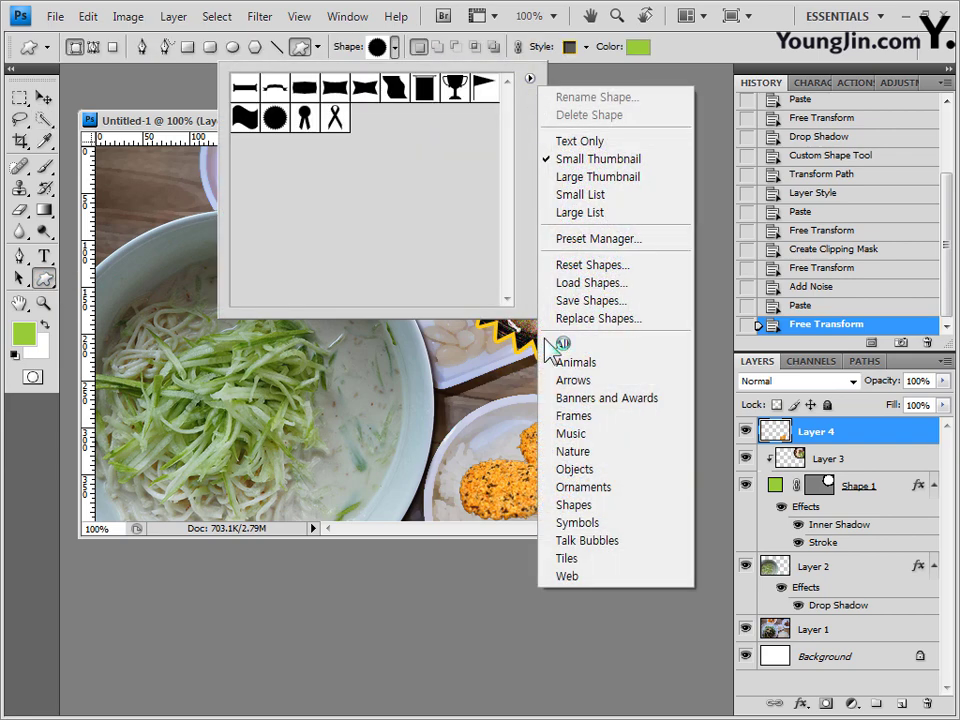
left_click(617, 508)
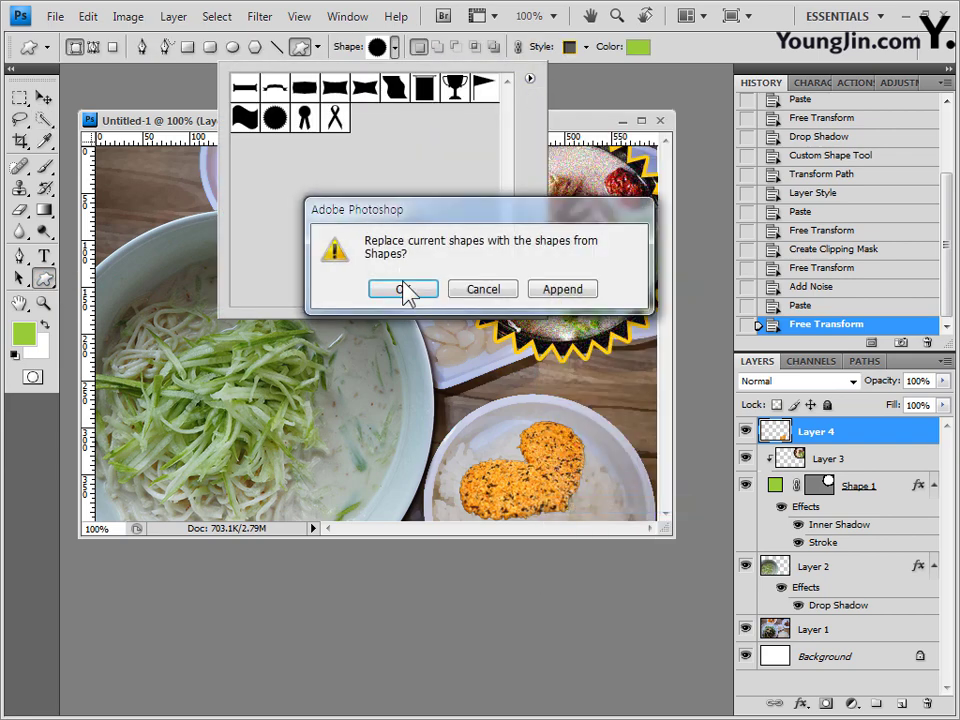
left_click(401, 287)
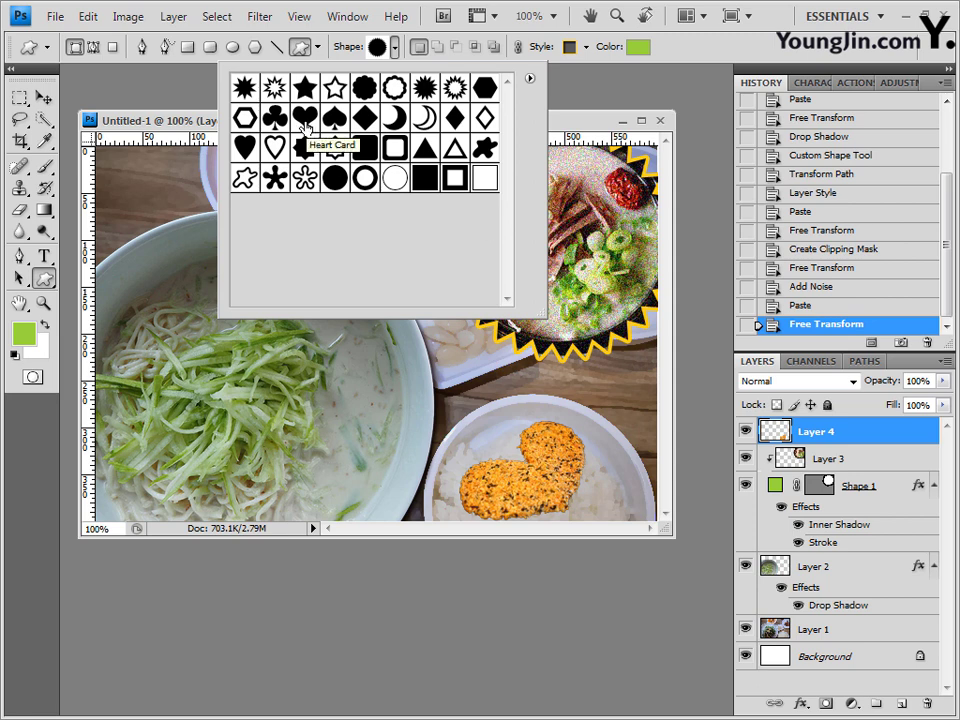
left_click(305, 125)
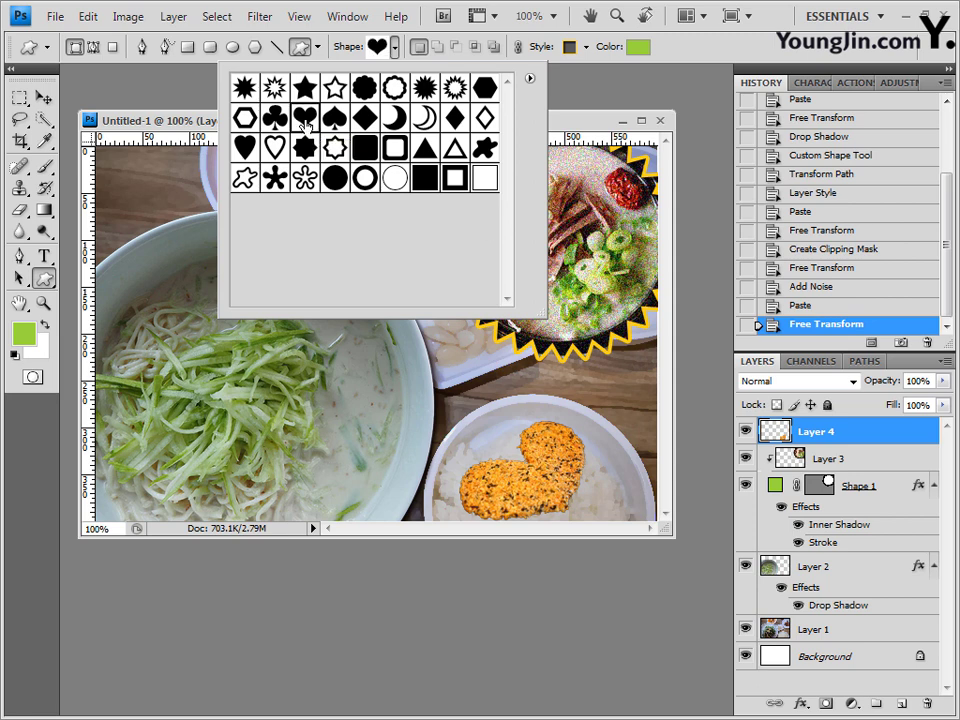
left_click(566, 128)
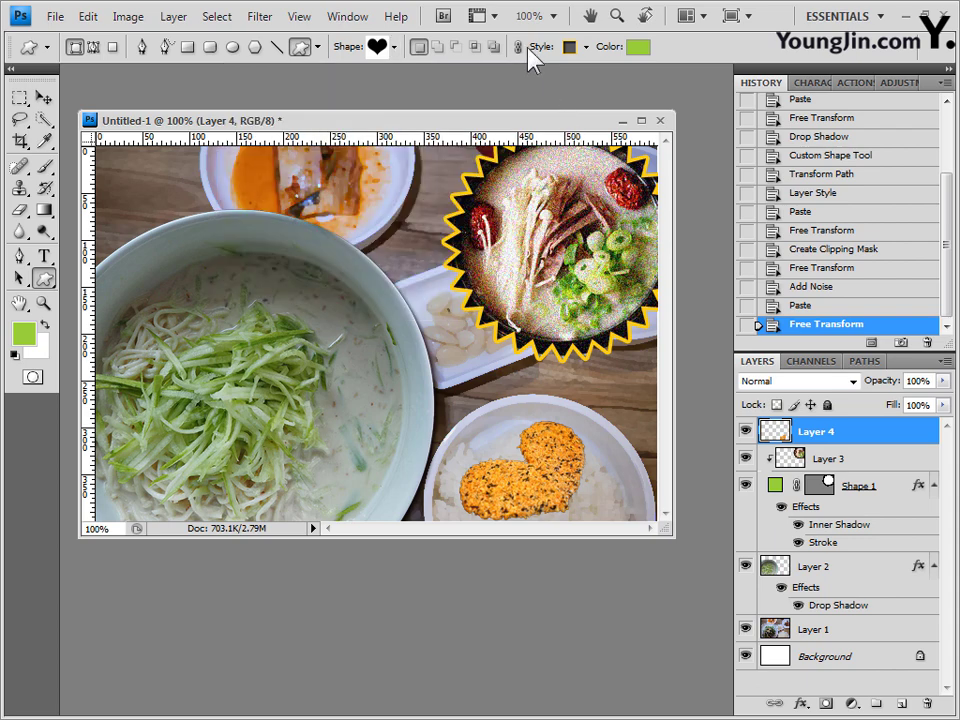
Step: Set the custom shape to no layer style and its fill colour to ff6600
left_click(587, 47)
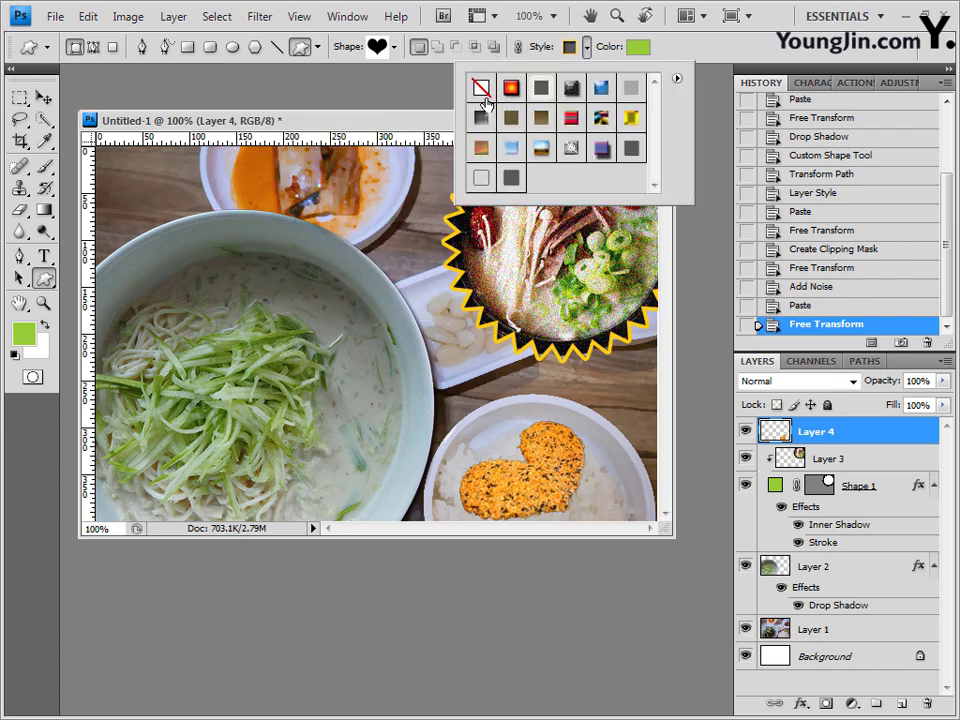
left_click(482, 88)
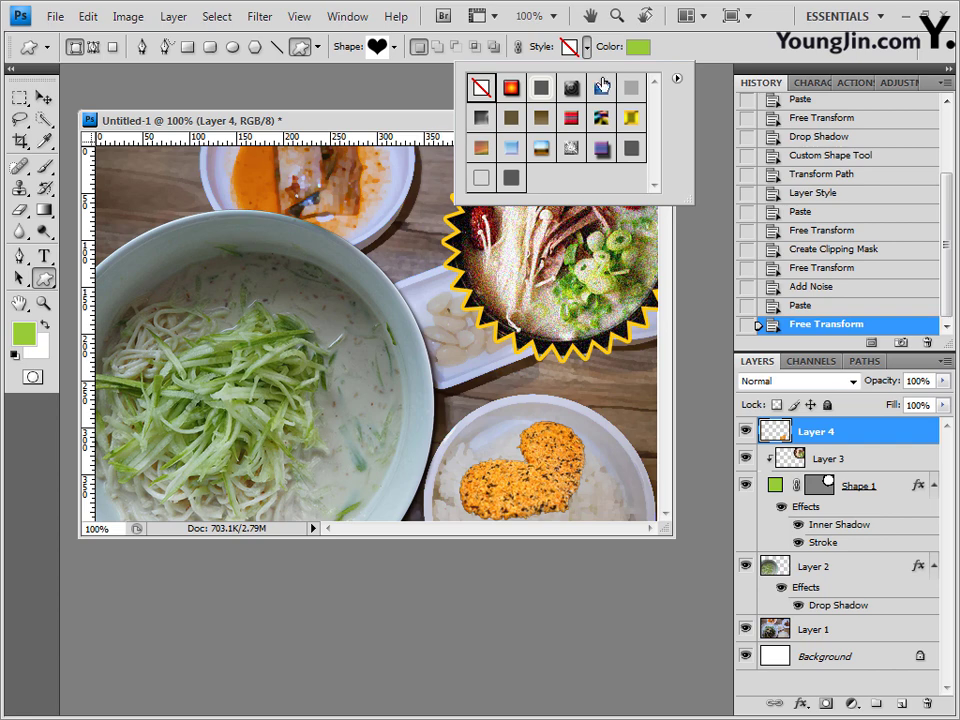
left_click(636, 47)
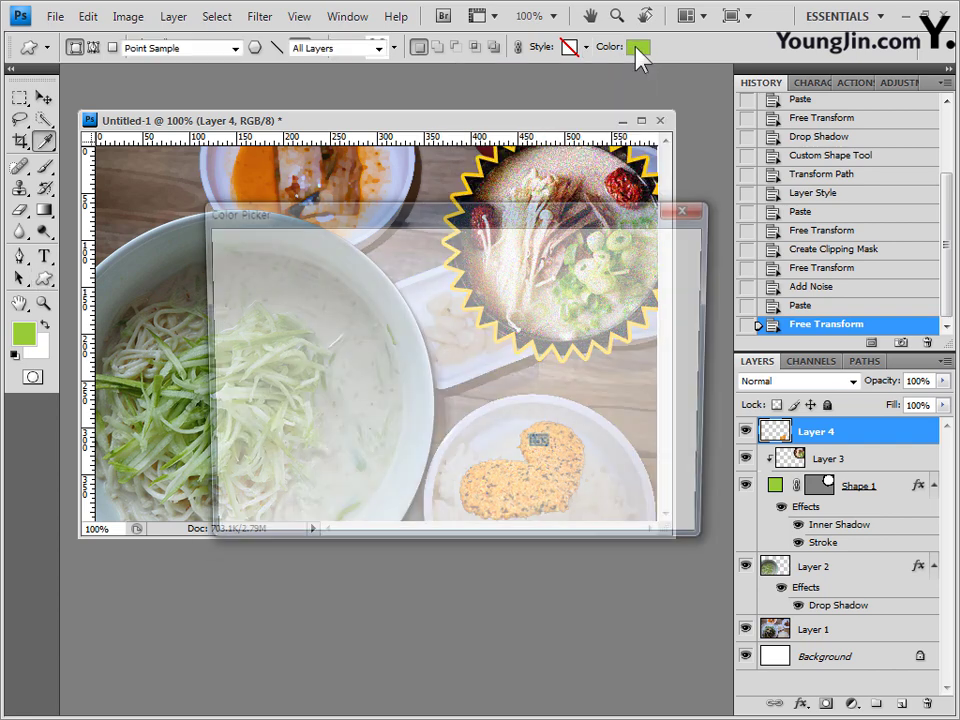
left_click(561, 521)
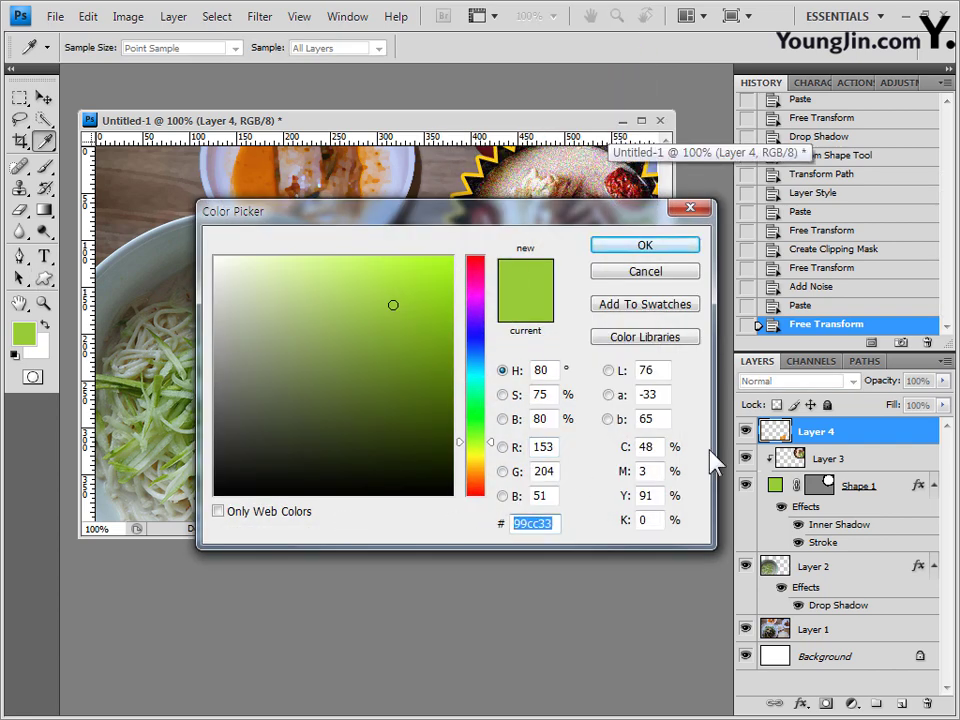
type("ff6600")
key("Return")
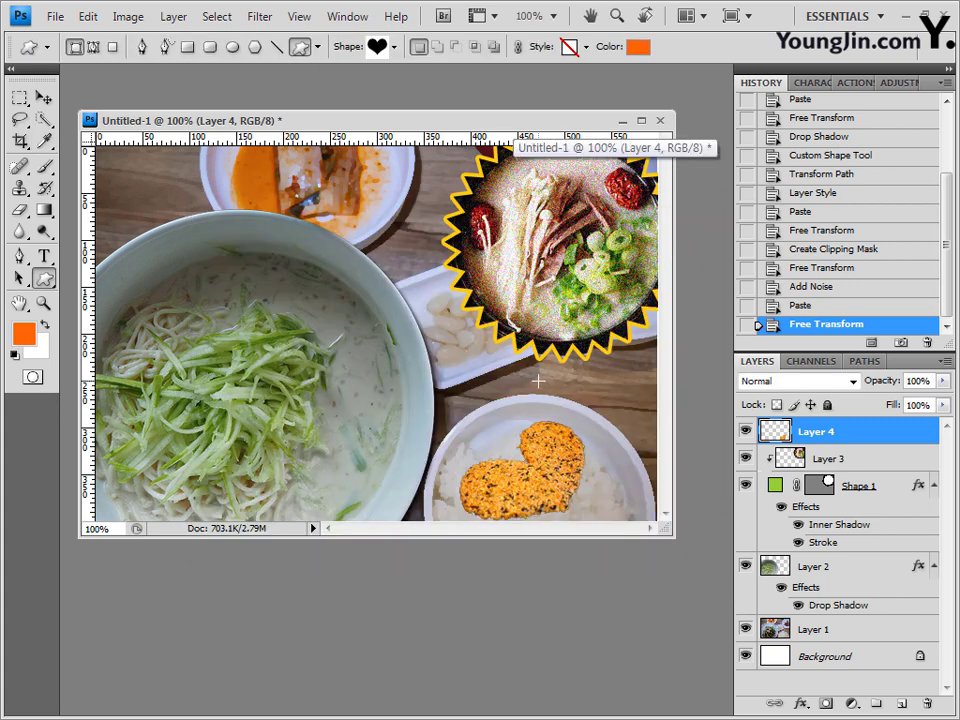
Step: Draw an orange heart at the white rice bowl's upper rim and scale it to about 83%
left_click_drag(537, 381, 590, 428)
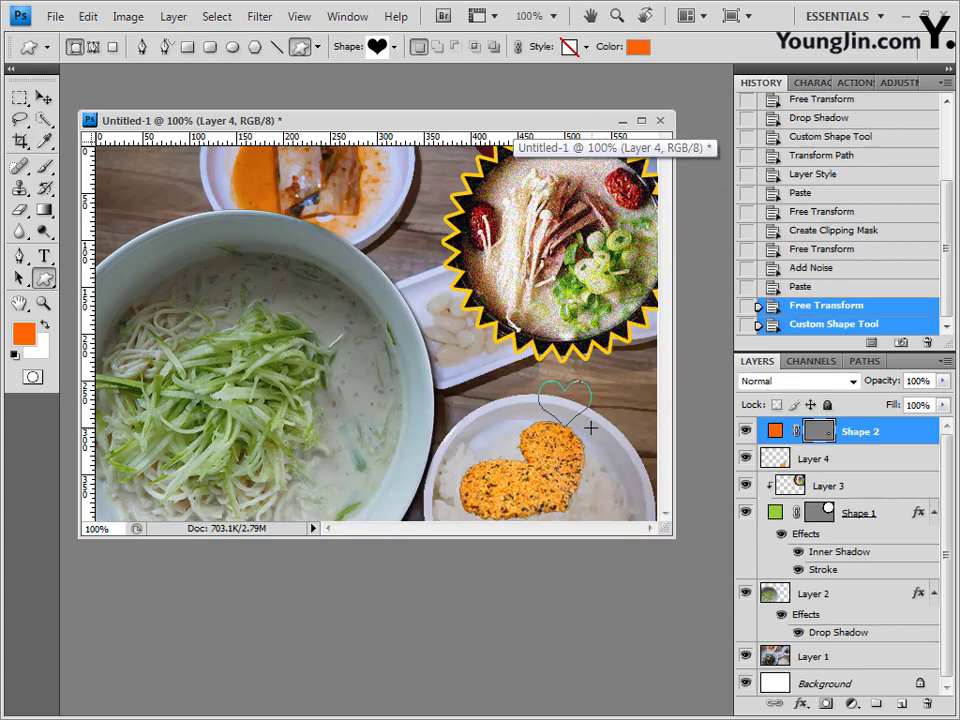
key("ctrl+t")
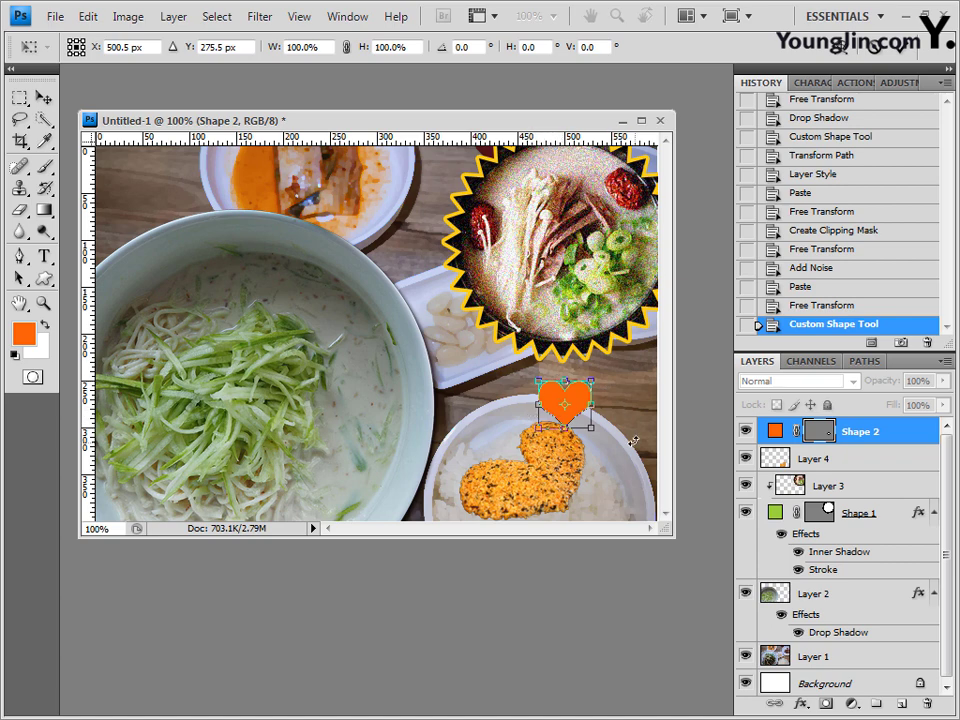
left_click_drag(632, 440, 588, 405)
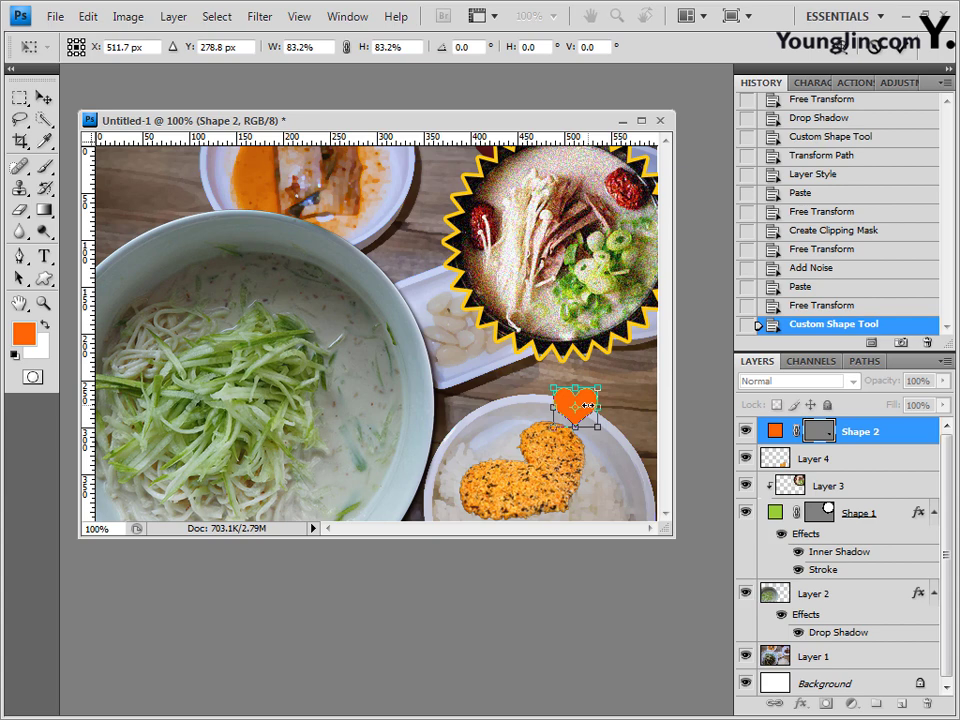
key("Return")
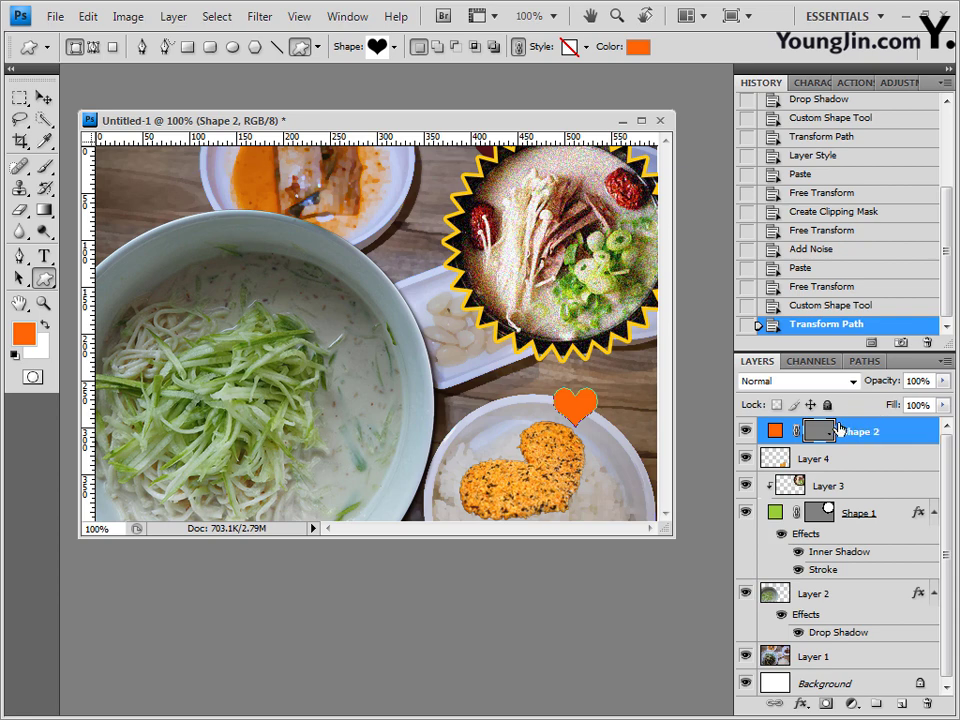
Step: Apply a Drop Shadow to the orange heart with Use Global Light turned off
left_click(800, 704)
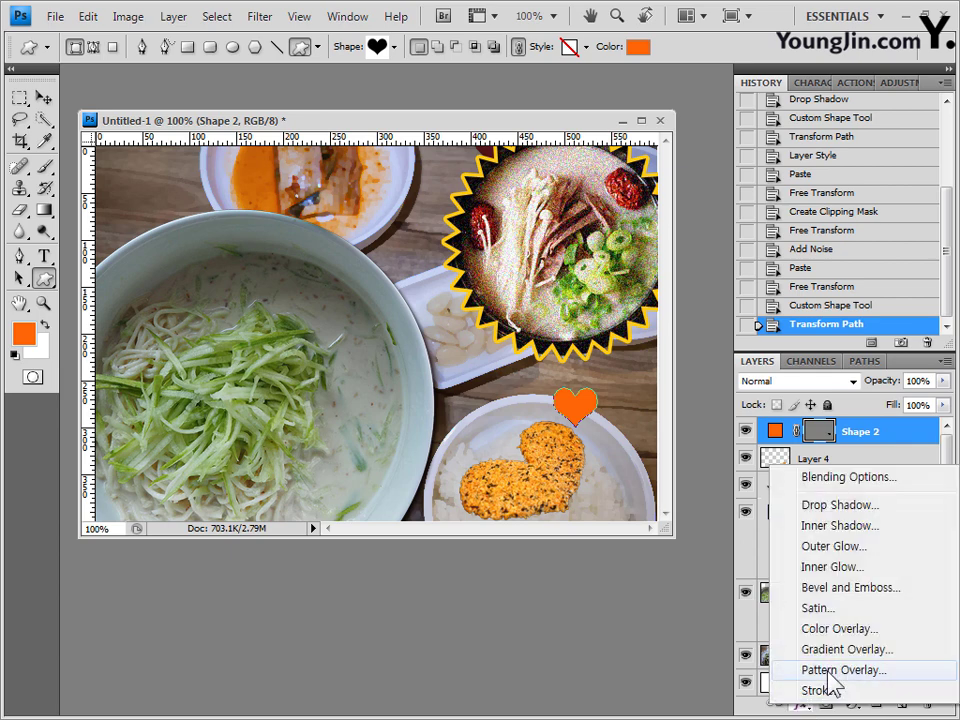
left_click(858, 507)
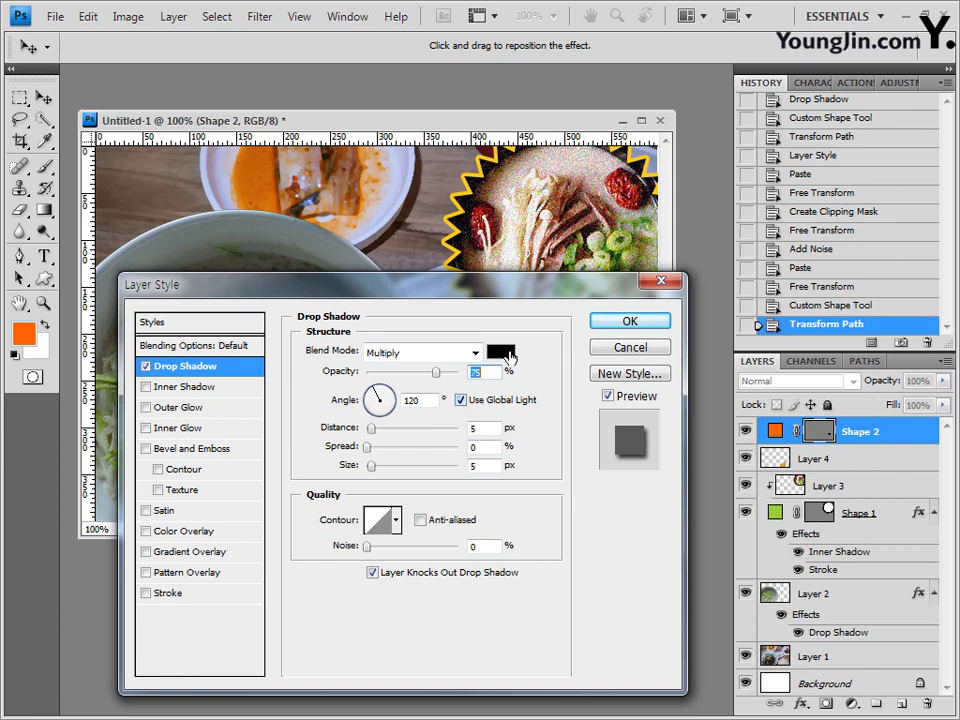
left_click_drag(536, 285, 383, 274)
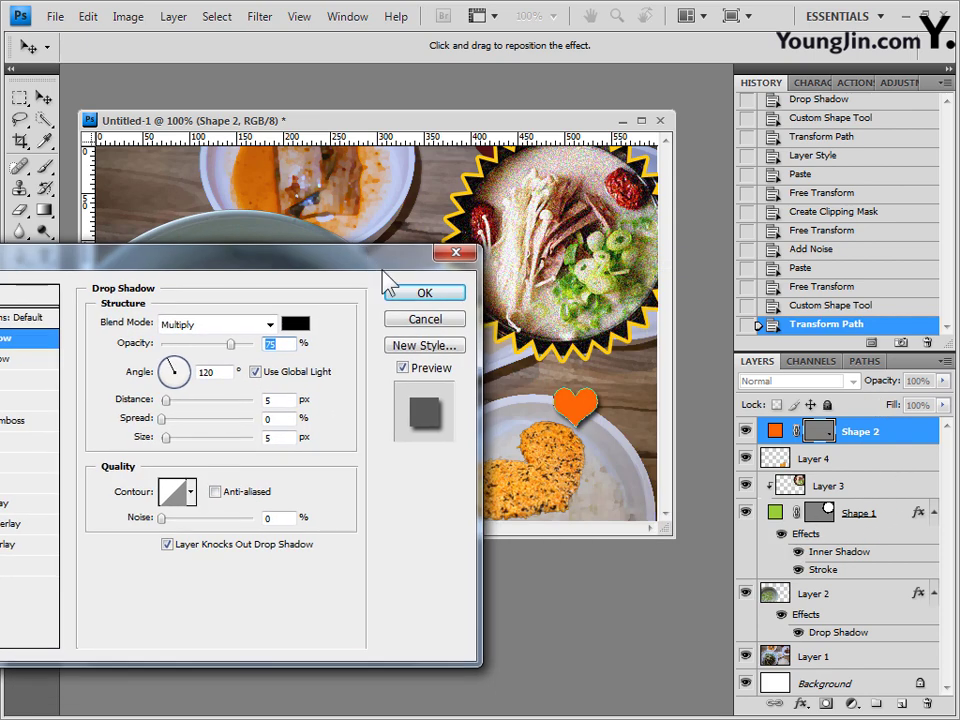
left_click(256, 371)
left_click(458, 295)
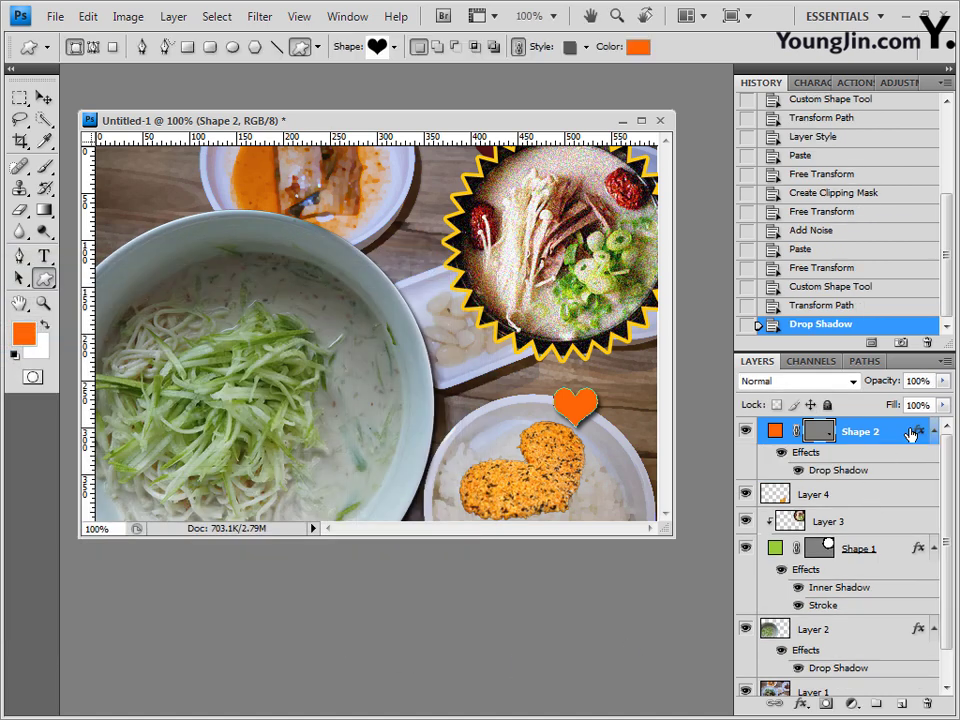
Step: Set the orange heart layer's opacity to 70%
left_click(932, 380)
type("70")
key("Return")
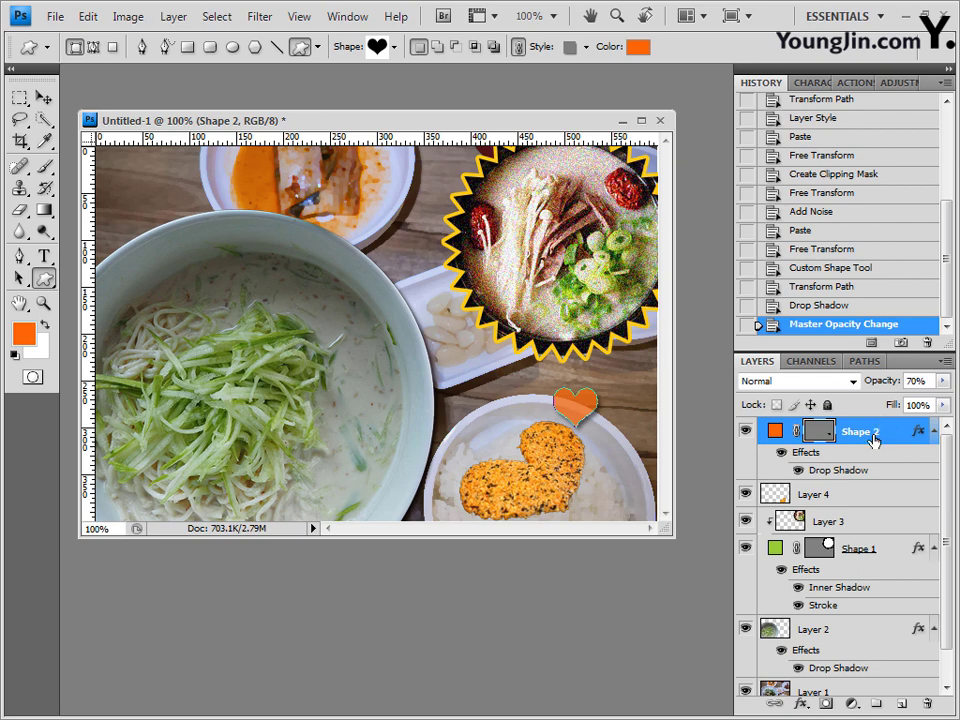
Step: Duplicate the Shape 2 heart layer and move the copy up and to the right, just below the seal
left_click_drag(873, 440, 955, 470)
key("ctrl+j")
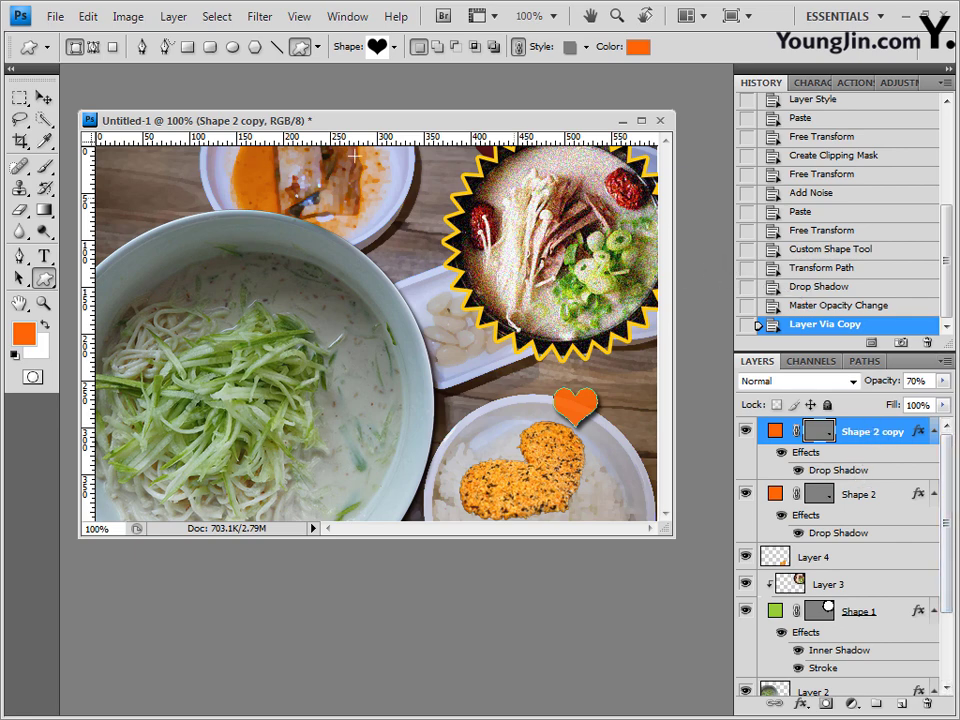
left_click(44, 97)
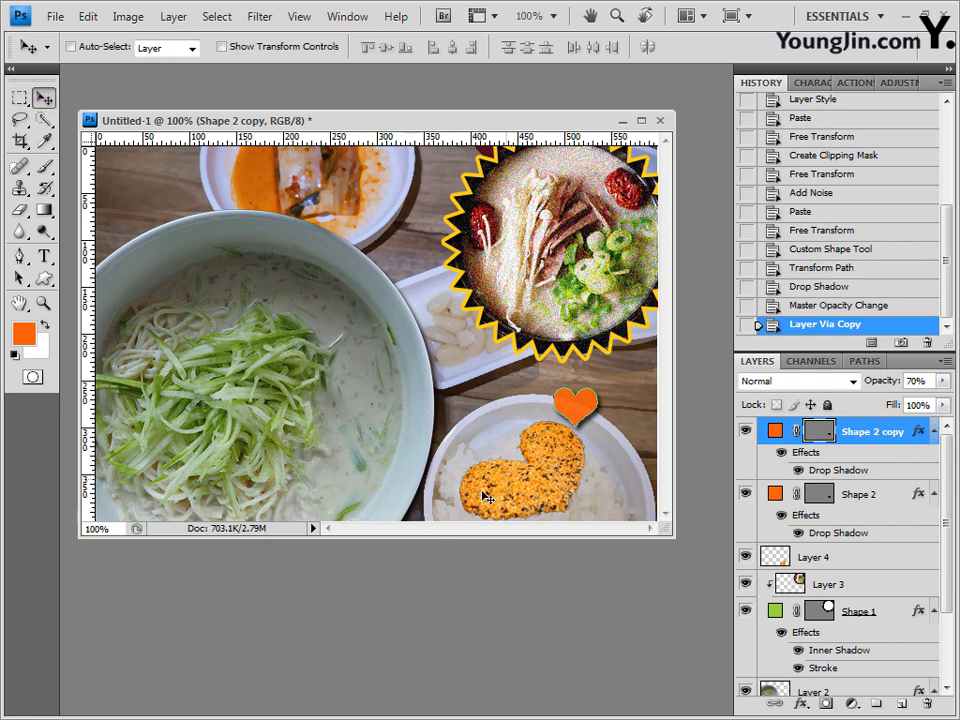
left_click_drag(602, 429, 632, 386)
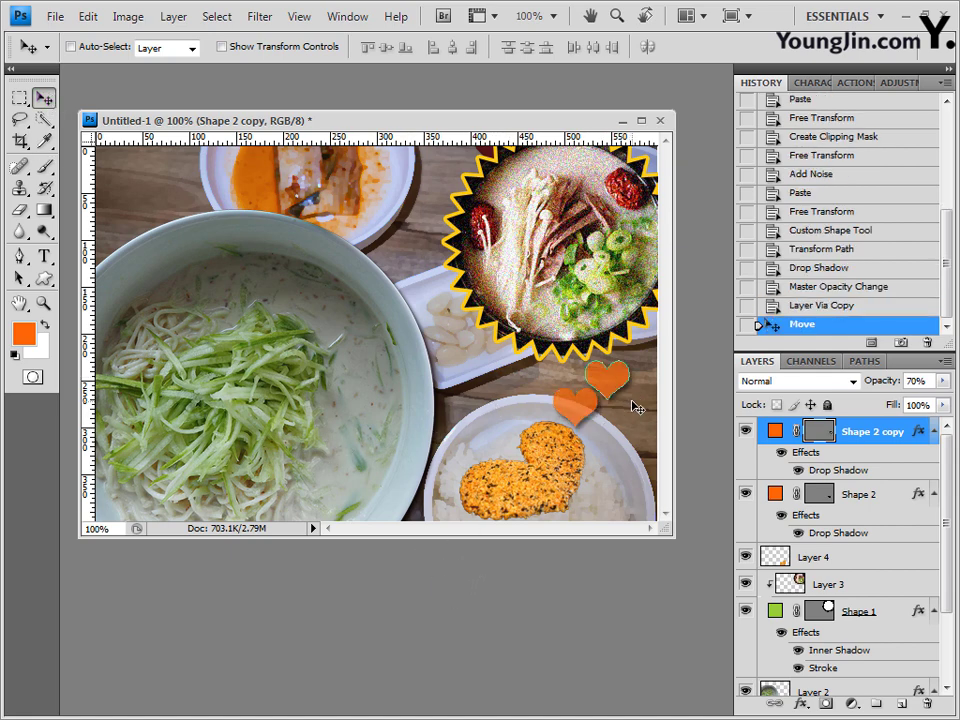
Step: Scale the copied heart to about 80.5% and rotate it to about -27.5 degrees
key("ctrl+t")
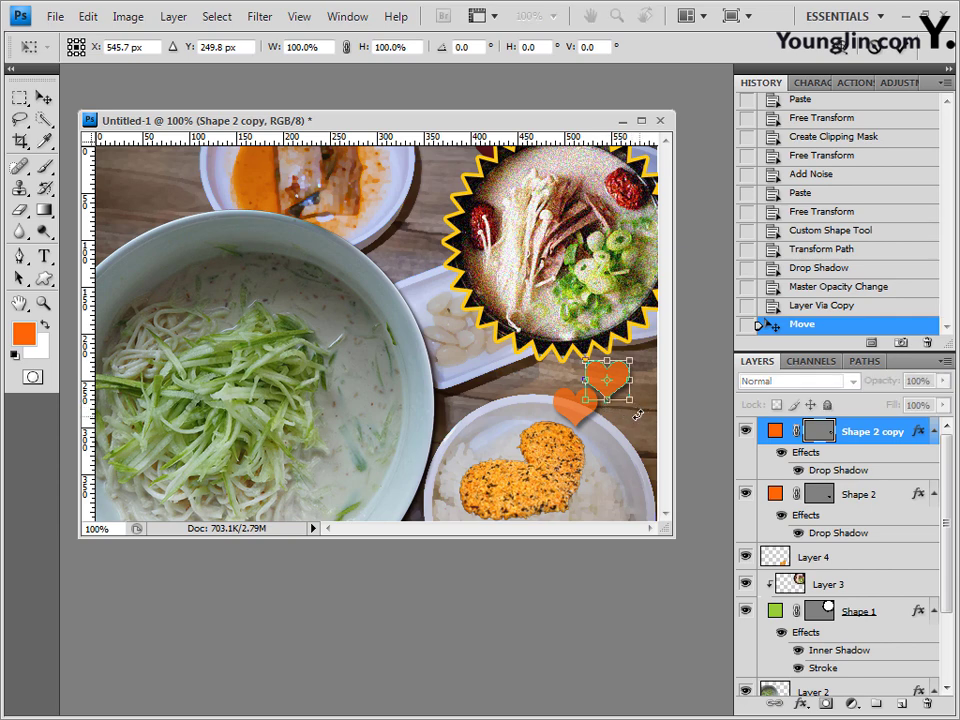
mouse_move(638, 414)
left_mouse_down()
mouse_move(666, 416)
mouse_move(627, 395)
left_mouse_up()
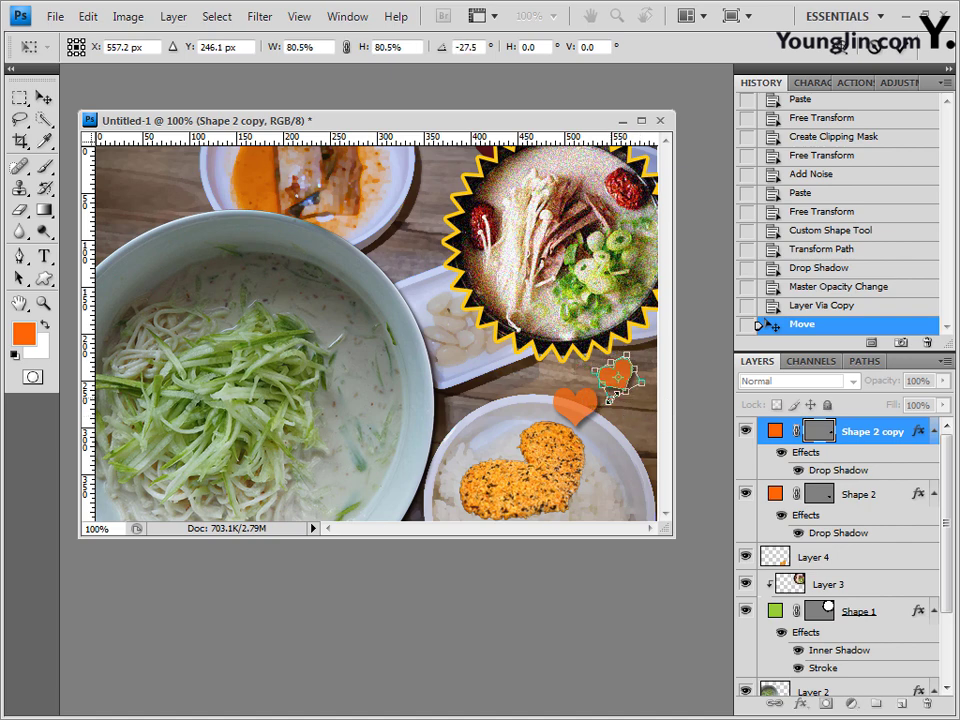
key("Return")
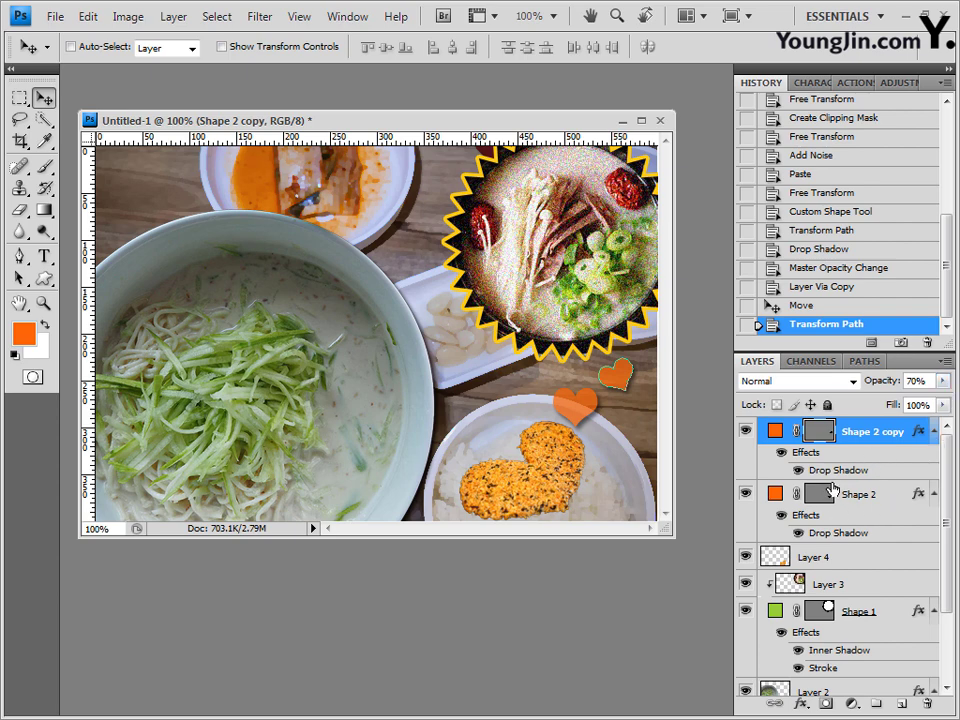
Step: Change the copied heart's fill colour to 33cc33 and shift the document window slightly
double_click(777, 434)
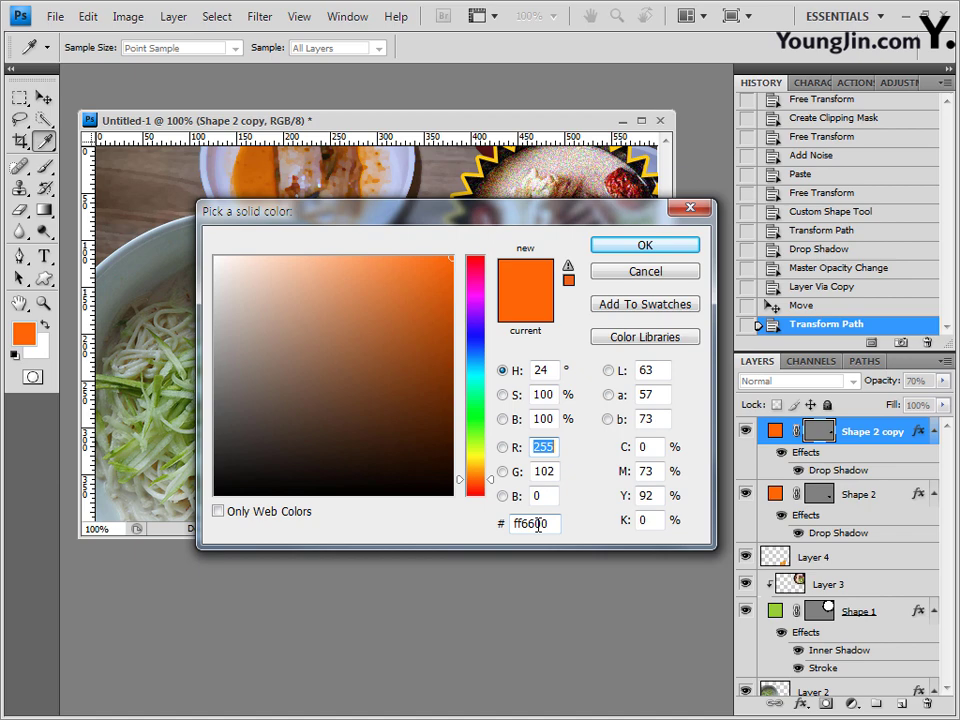
left_click(645, 271)
double_click(777, 435)
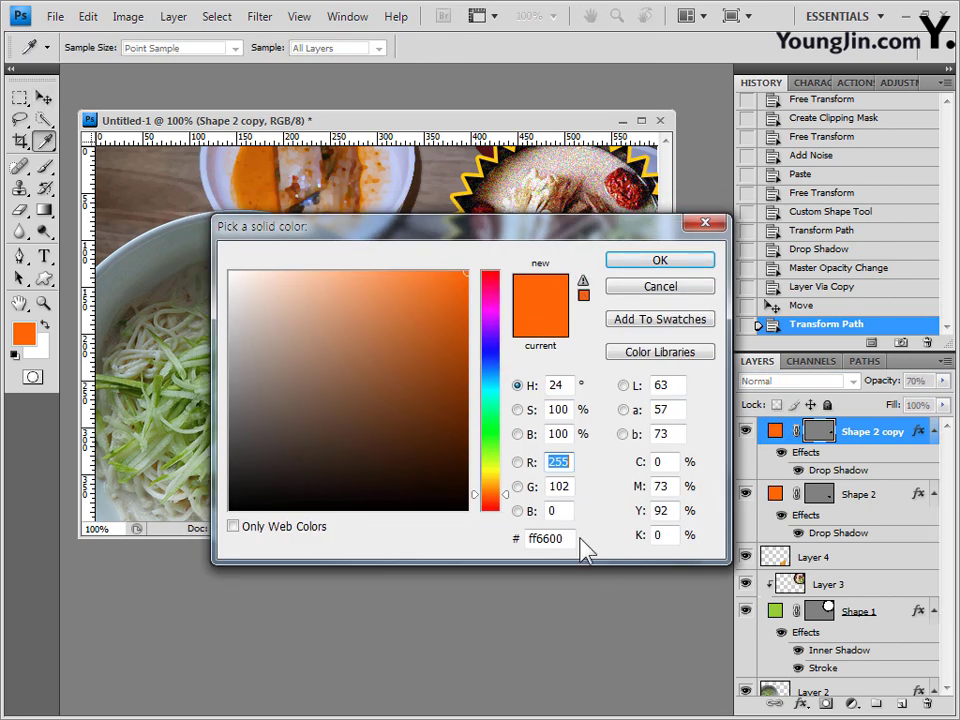
left_click(567, 540)
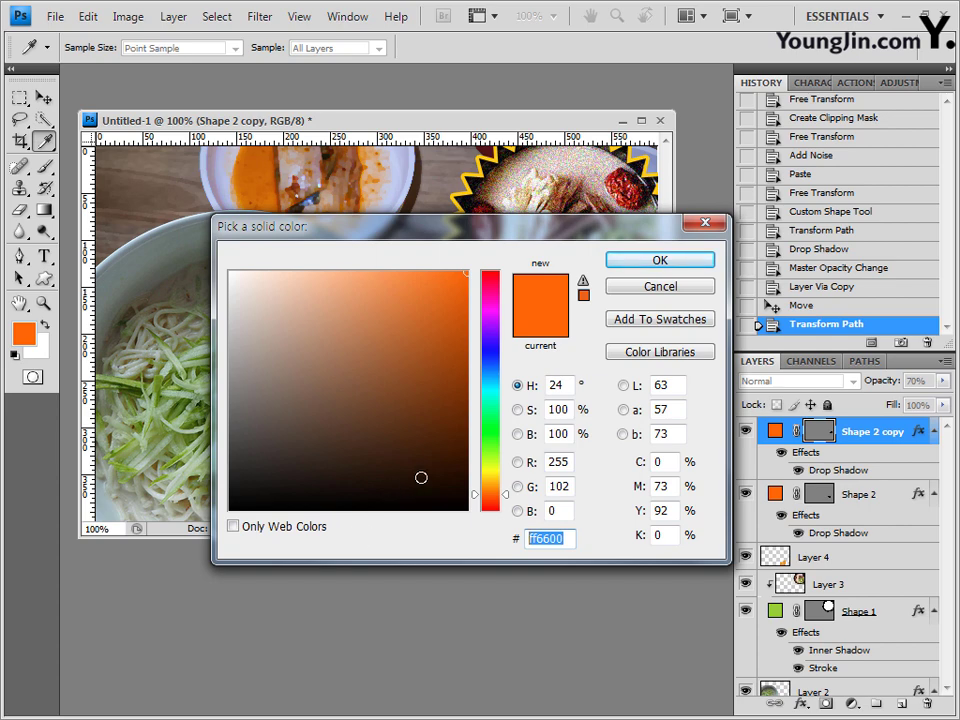
type("33cc33")
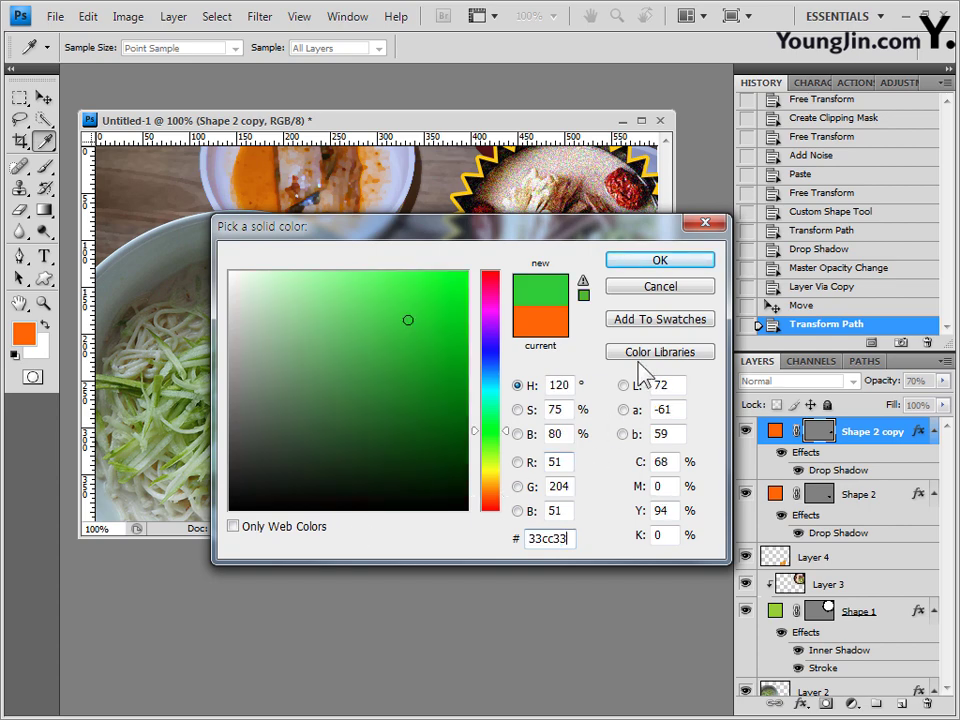
left_click(693, 266)
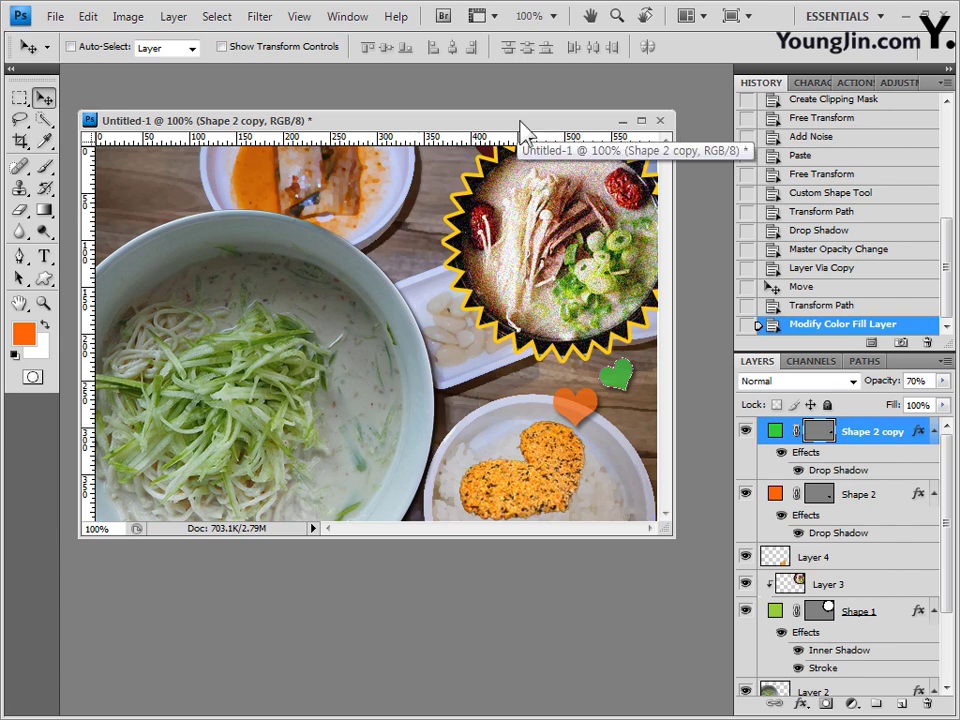
left_click_drag(521, 122, 525, 115)
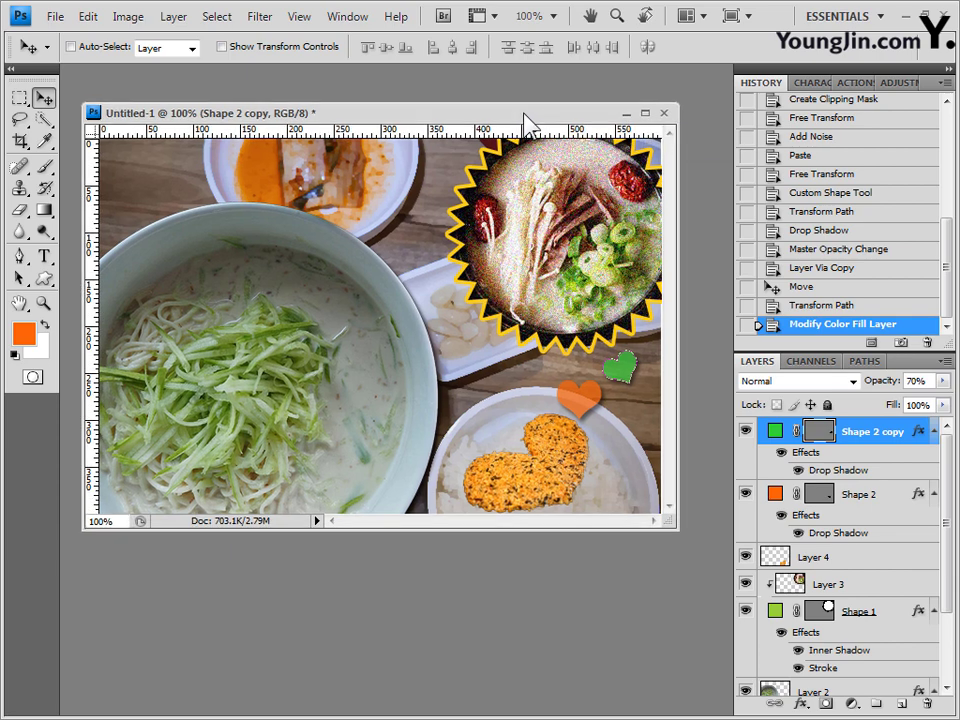